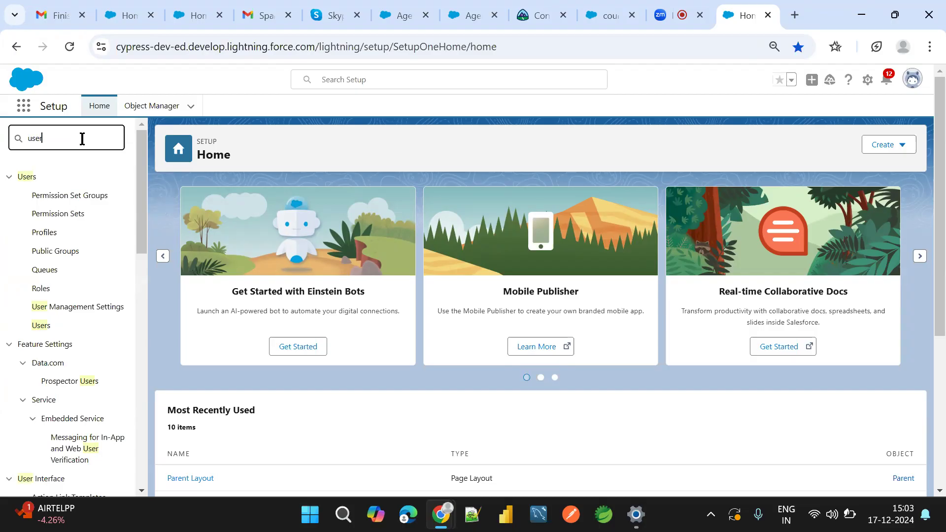
# Open the All Users list and scroll through the org's users.
pyautogui.click(42, 326)
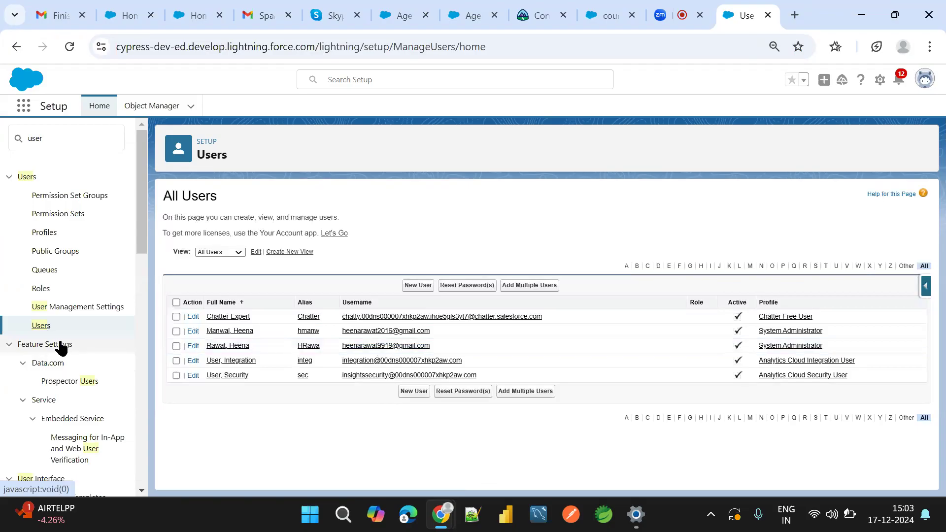
pyautogui.scroll(-1, 60, 348)
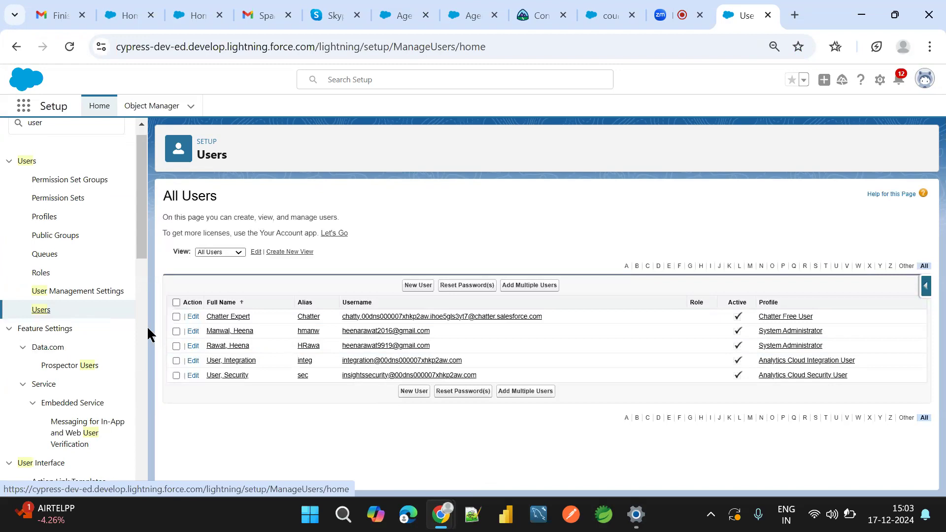
pyautogui.scroll(-3, 99, 370)
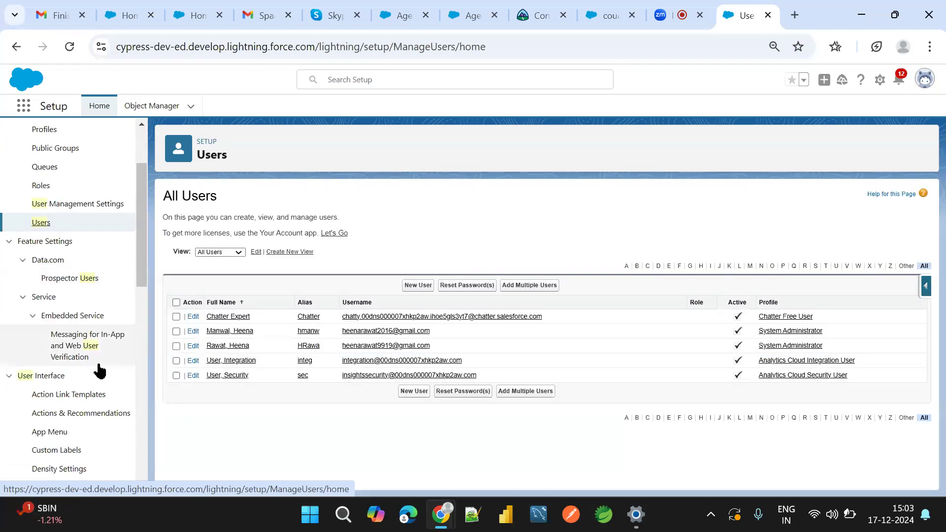
pyautogui.scroll(-4, 99, 370)
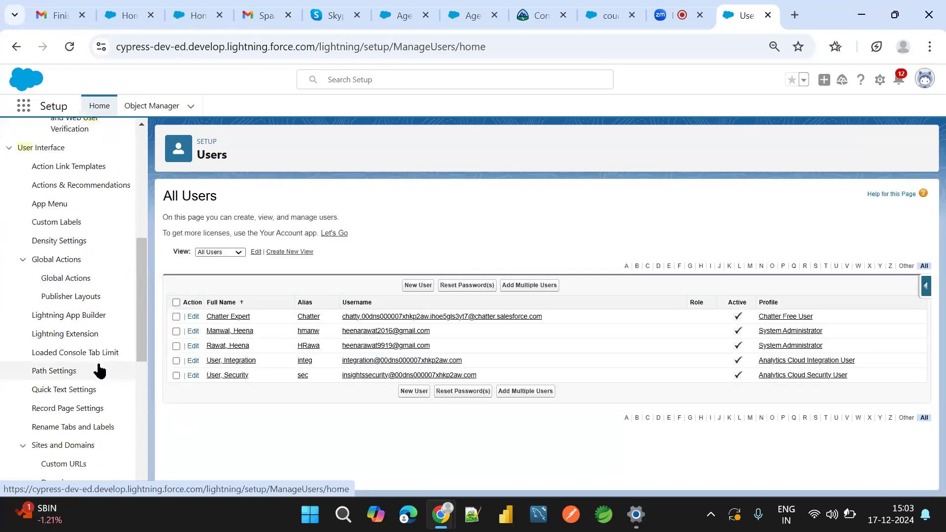
pyautogui.scroll(-6, 99, 369)
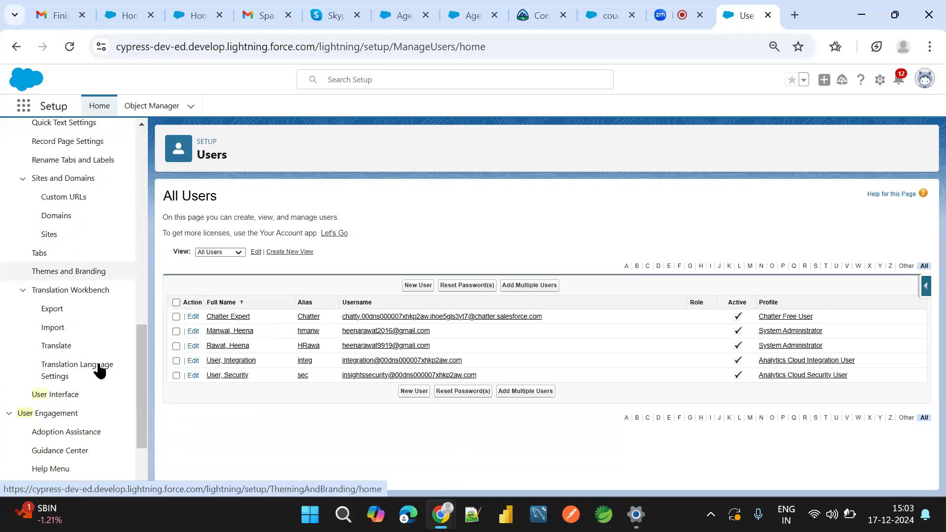
pyautogui.scroll(-1, 99, 370)
# Filter the setup menu with the search term 'company'.
pyautogui.scroll(12, 99, 369)
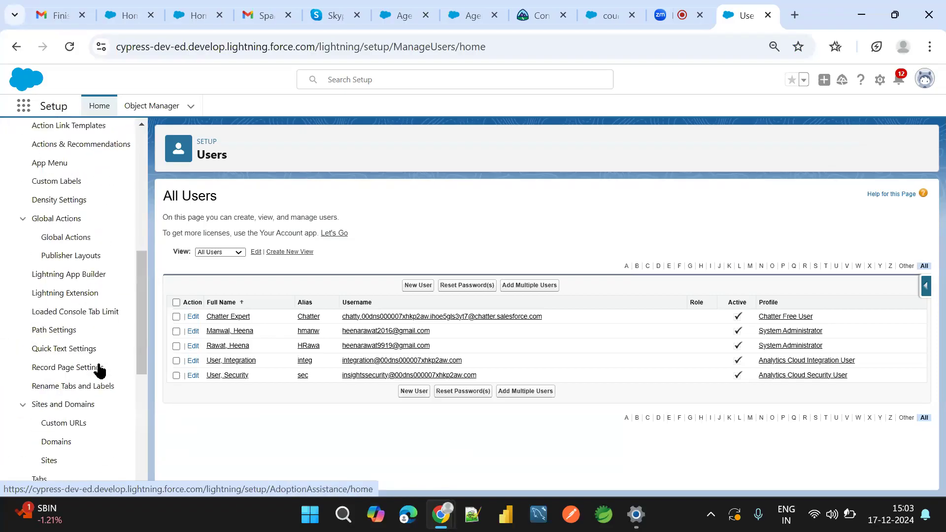
pyautogui.click(69, 135)
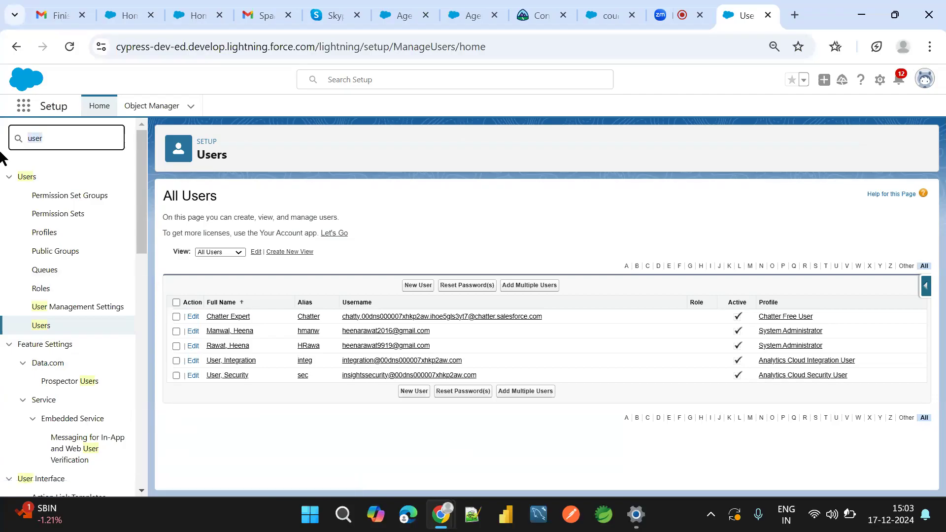
pyautogui.write('comp')
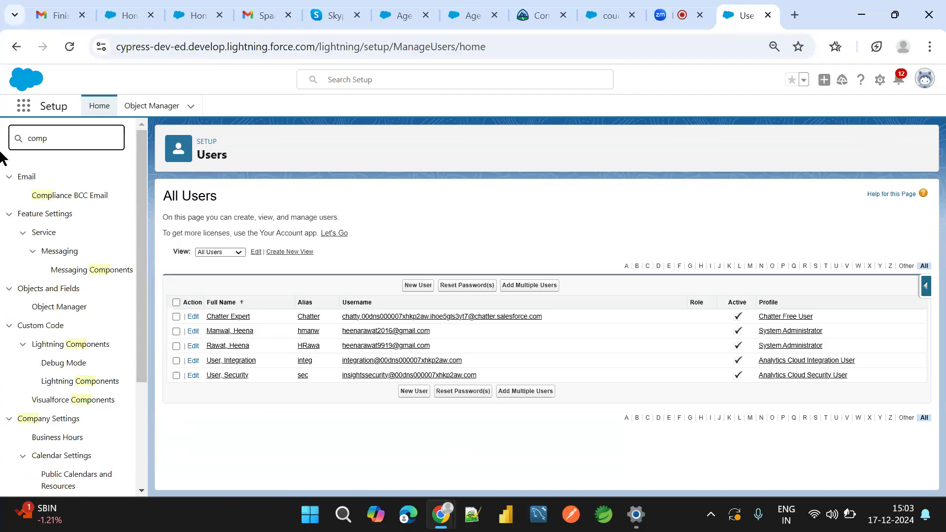
pyautogui.write('any')
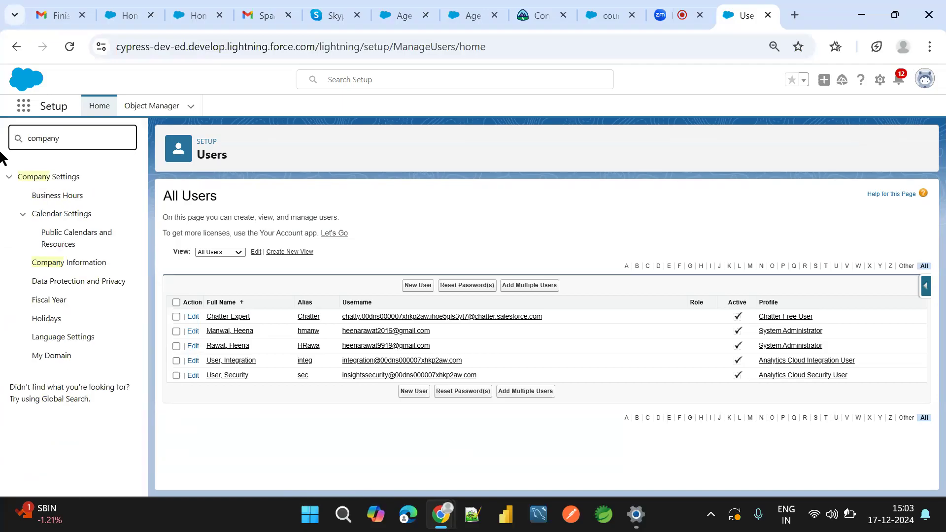
# Open Company Information and find the Salesforce license total of 2 under User Licenses.
pyautogui.click(89, 262)
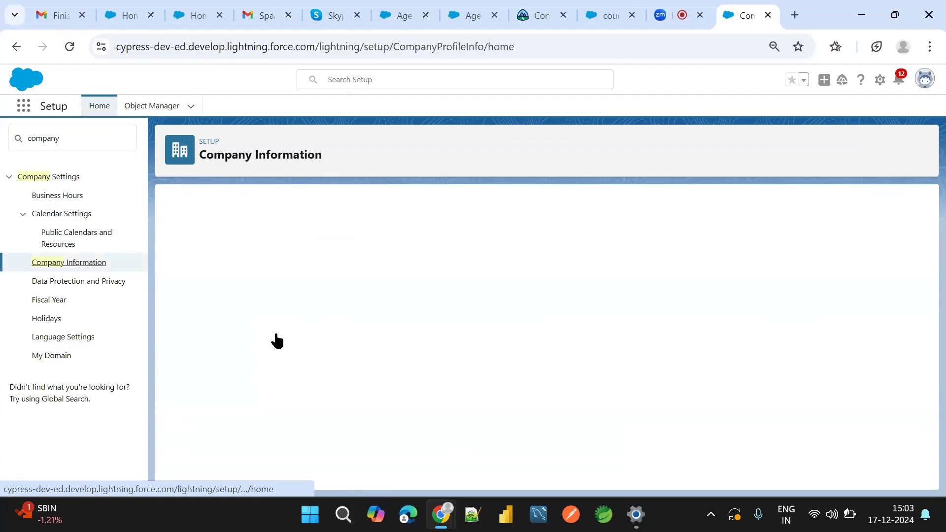
pyautogui.scroll(-1, 355, 377)
pyautogui.scroll(-3, 354, 378)
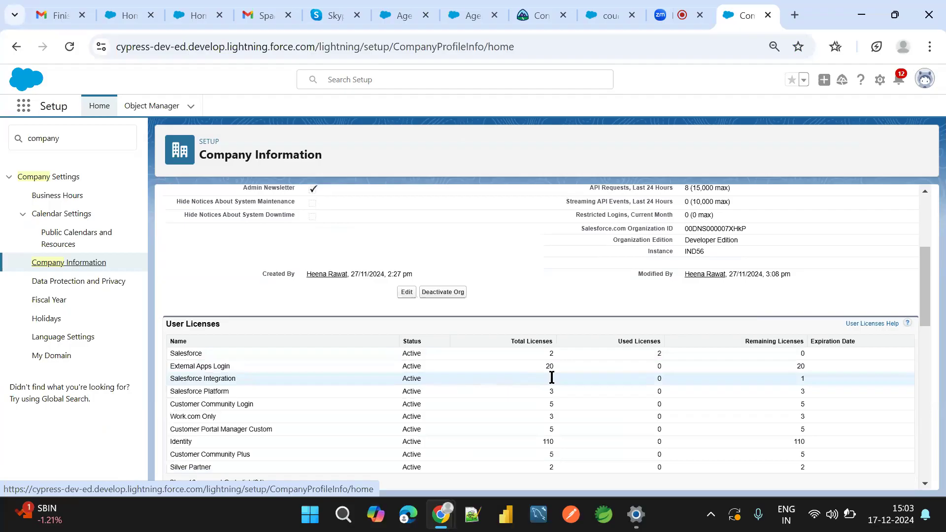
pyautogui.moveTo(548, 353); pyautogui.dragTo(578, 352)
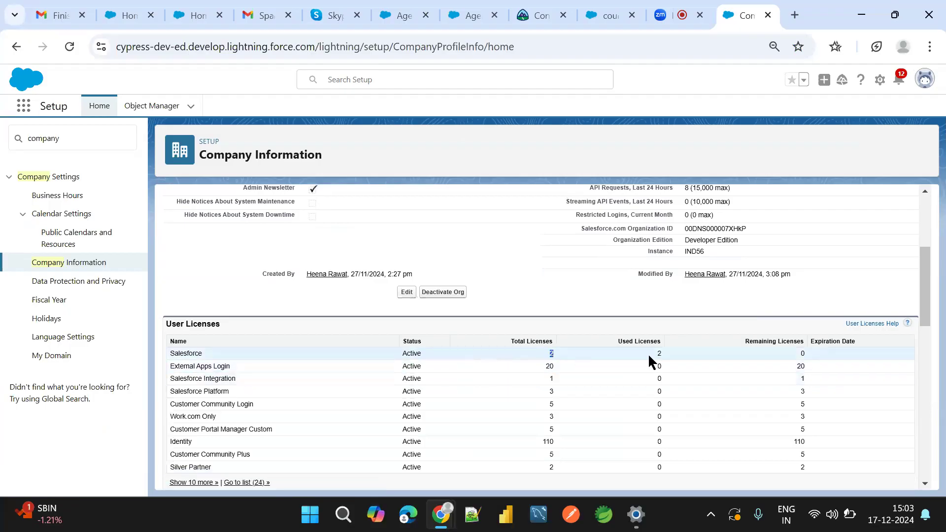
# Replace the Quick Find search text with 'user'.
pyautogui.click(699, 353)
pyautogui.moveTo(78, 136); pyautogui.dragTo(2, 145)
pyautogui.write('user')
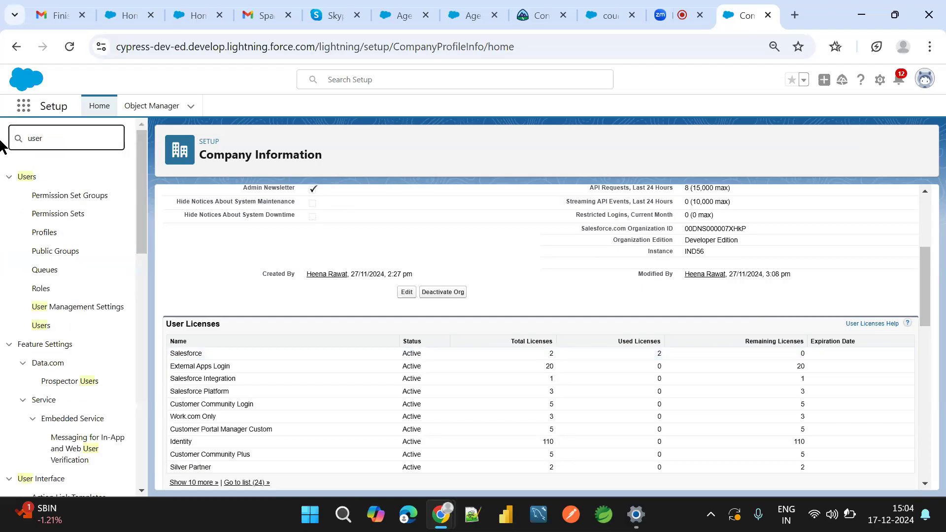
# Return to All Users and look over the five active users and their profiles.
pyautogui.click(40, 326)
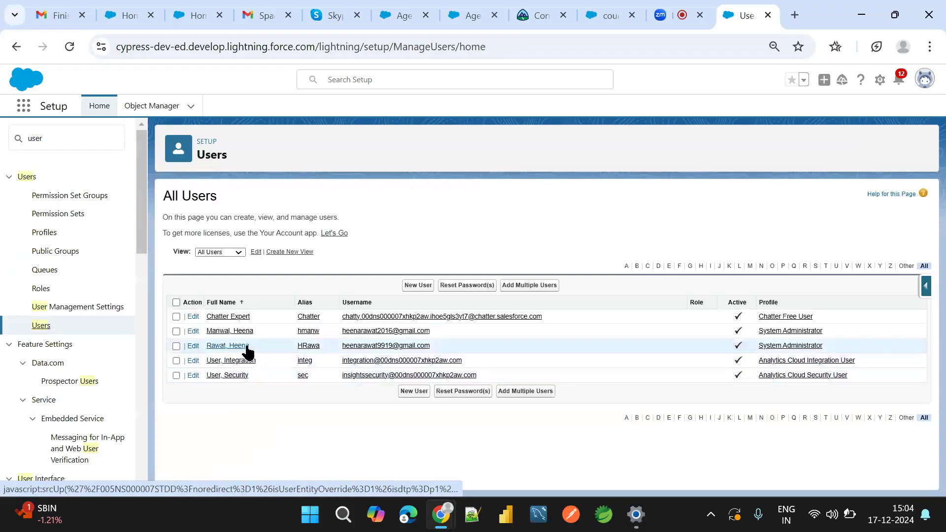
pyautogui.moveTo(259, 347); pyautogui.dragTo(209, 333)
pyautogui.click(268, 433)
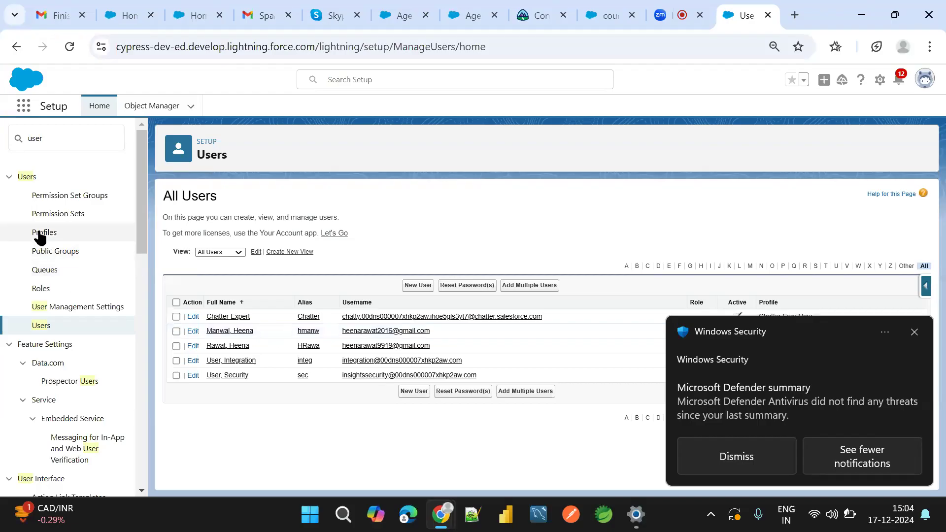
# Open Profiles and move to the second page of the 41 profiles.
pyautogui.click(41, 234)
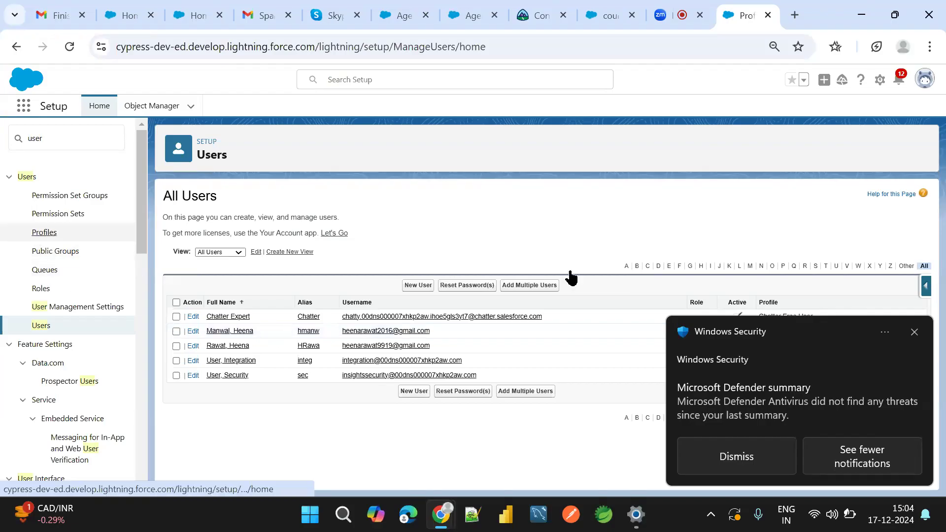
pyautogui.click(915, 332)
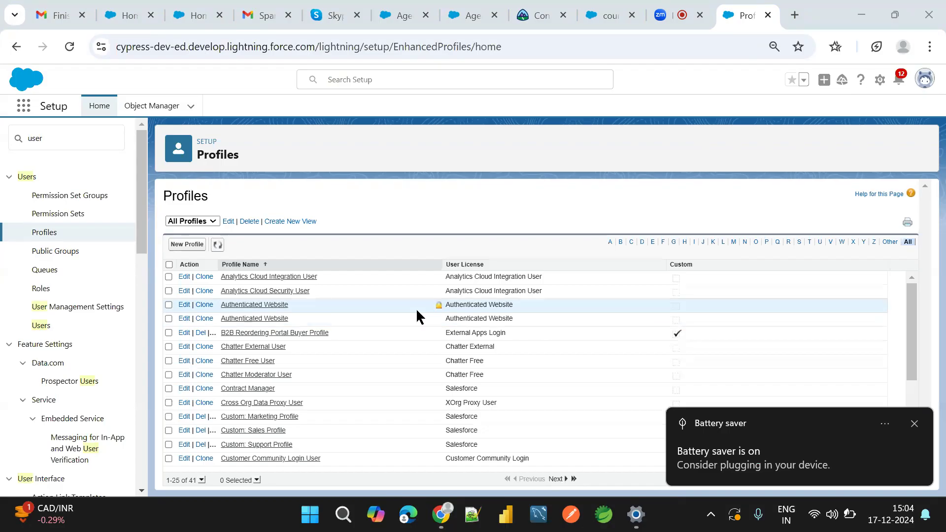
pyautogui.scroll(-3, 416, 312)
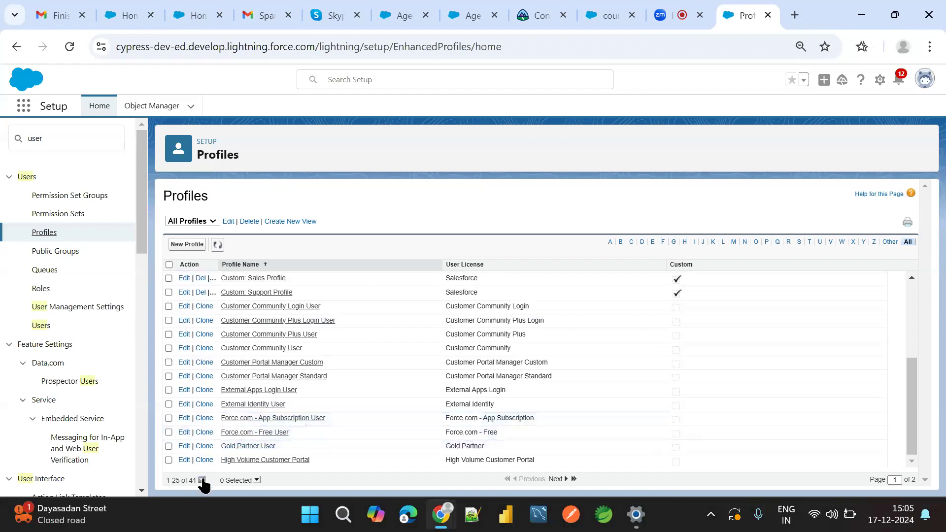
pyautogui.click(573, 479)
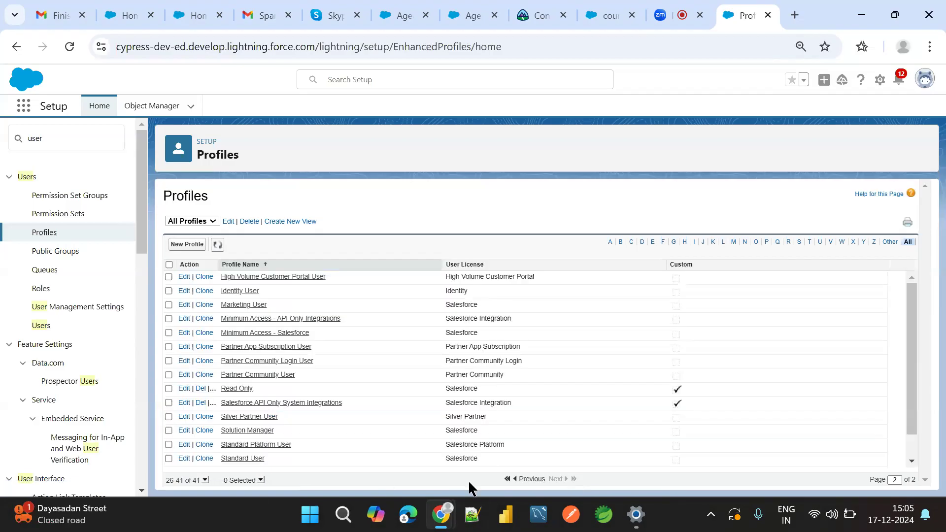
# Briefly view the Standard User profile, then return to page 2 of Profiles.
pyautogui.scroll(-1, 473, 459)
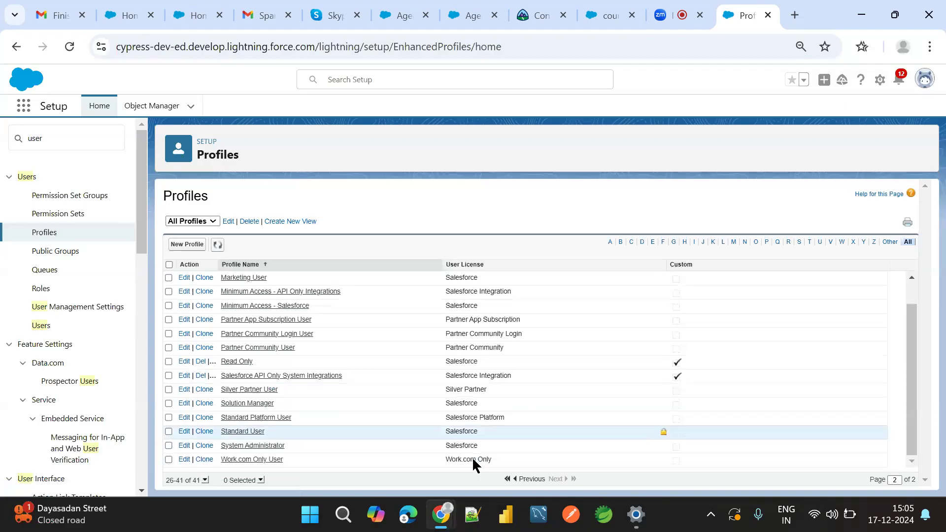
pyautogui.click(244, 431)
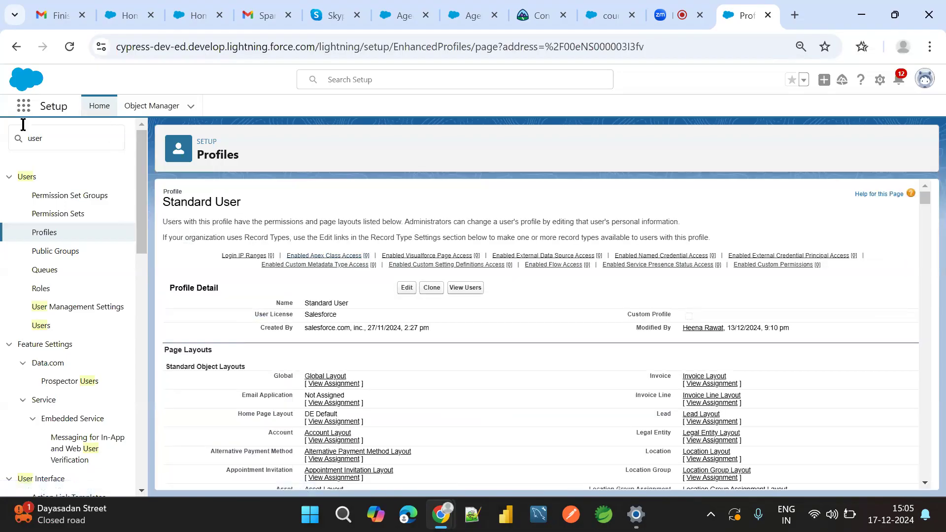
pyautogui.click(17, 47)
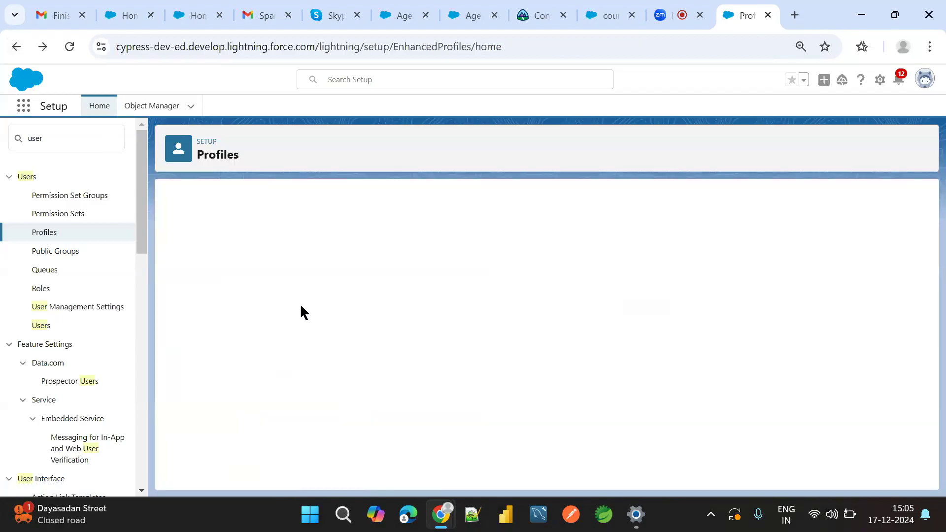
pyautogui.scroll(-3, 300, 306)
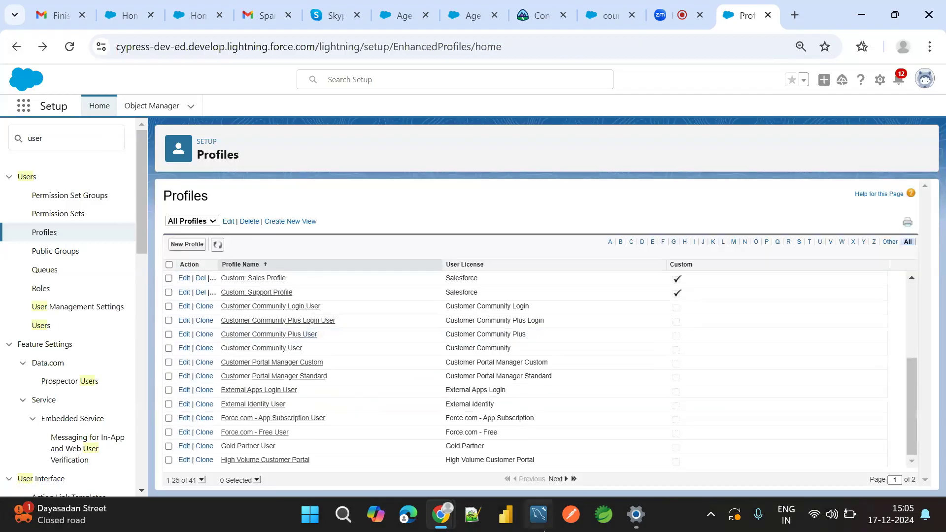
pyautogui.click(574, 479)
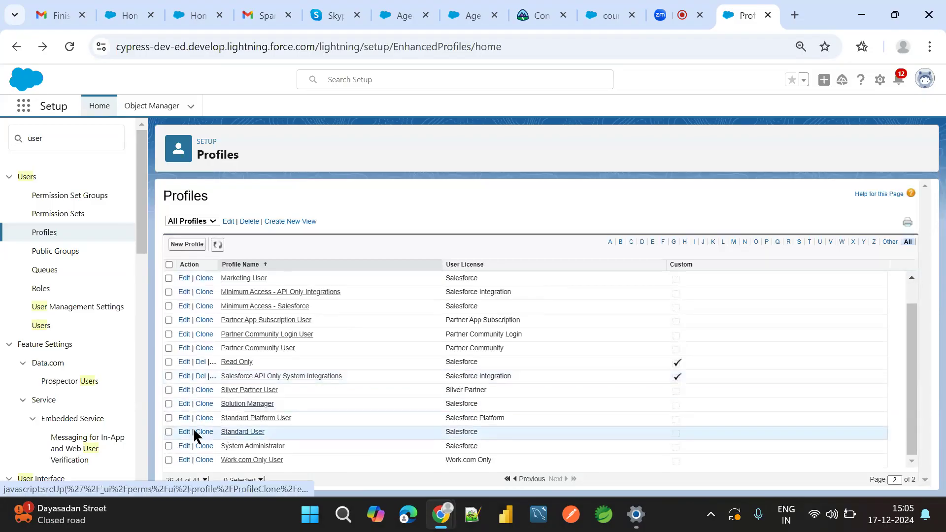
# Clone Standard User and name the new profile 'Custom Profile for Testing'.
pyautogui.click(205, 432)
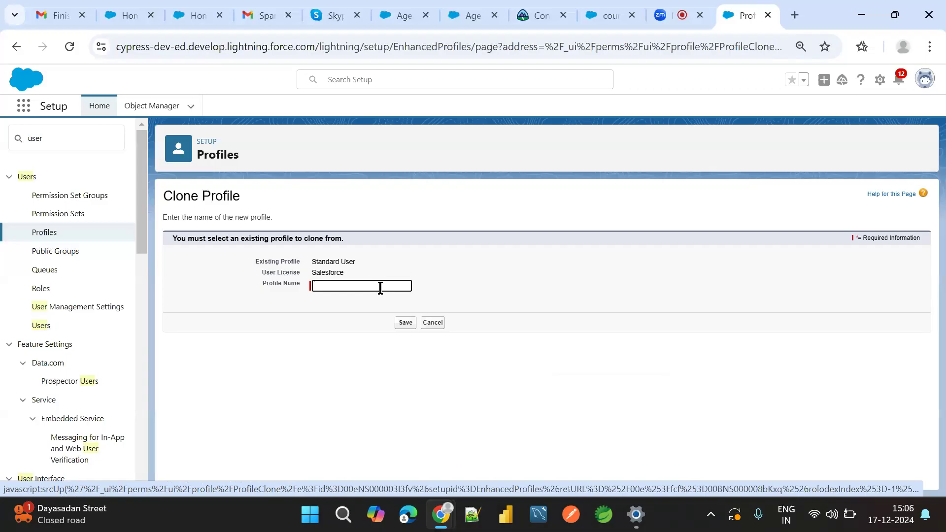
pyautogui.write('Ivanka')
pyautogui.press('BackSpace')
pyautogui.press('BackSpace')
pyautogui.press('BackSpace')
pyautogui.press('BackSpace')
pyautogui.press('BackSpace')
pyautogui.press('BackSpace')
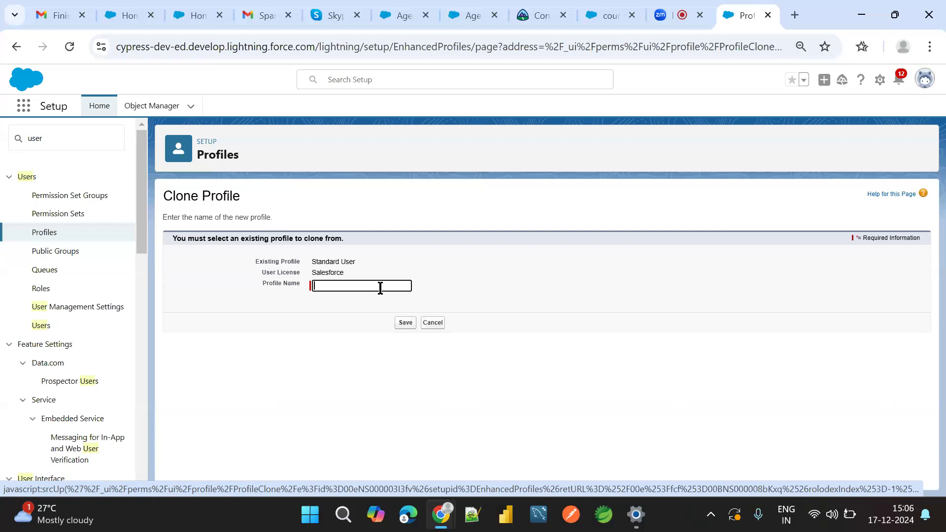
pyautogui.write('C')
pyautogui.write('ustom Profile for Testing')
# Save the Custom Profile for Testing clone and view its still-empty user list.
pyautogui.click(406, 323)
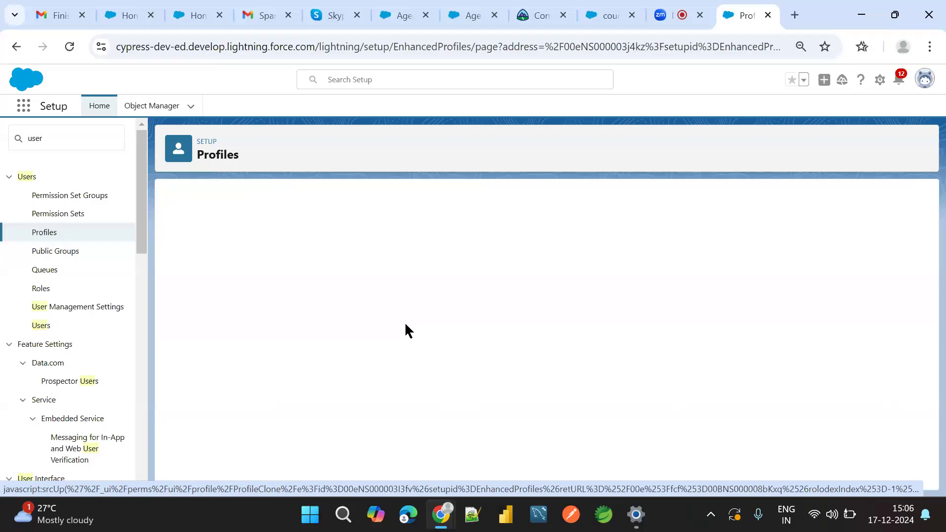
pyautogui.scroll(-1, 406, 324)
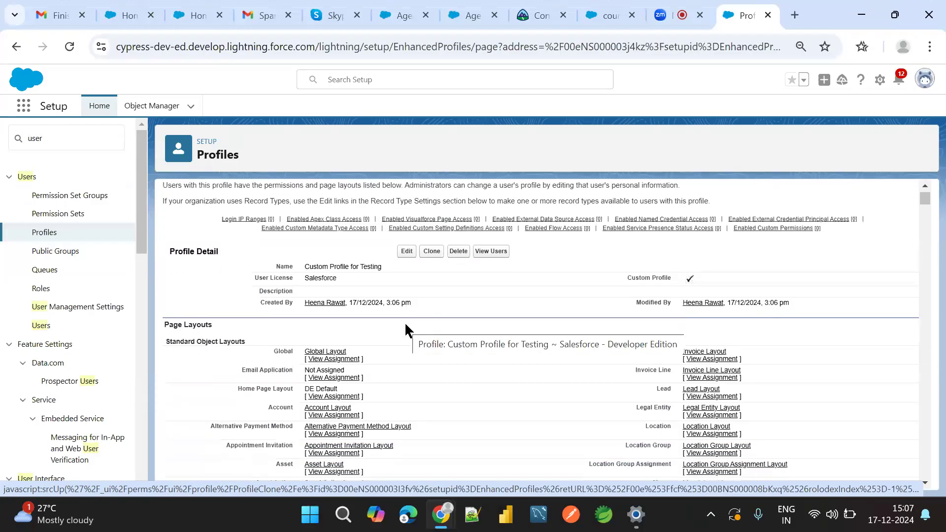
pyautogui.scroll(-1, 406, 329)
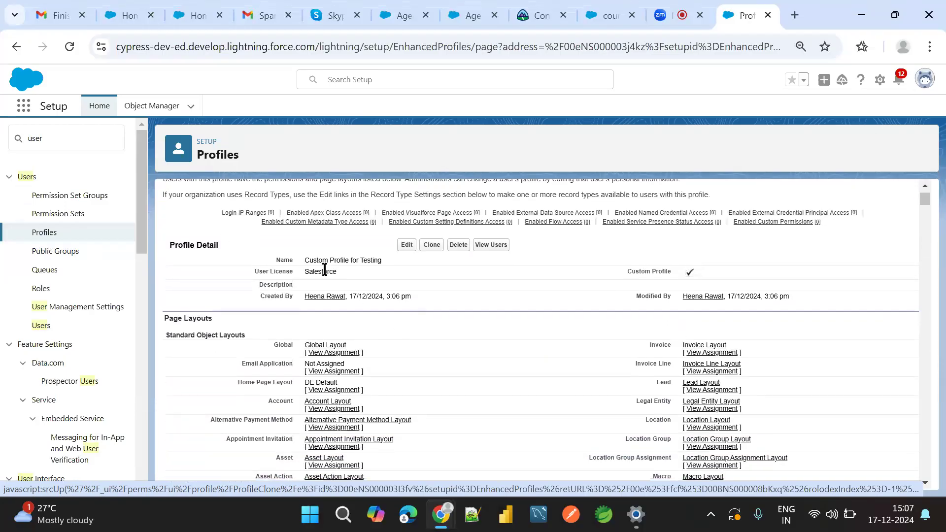
pyautogui.moveTo(319, 257); pyautogui.dragTo(382, 262)
pyautogui.click(407, 280)
pyautogui.click(494, 244)
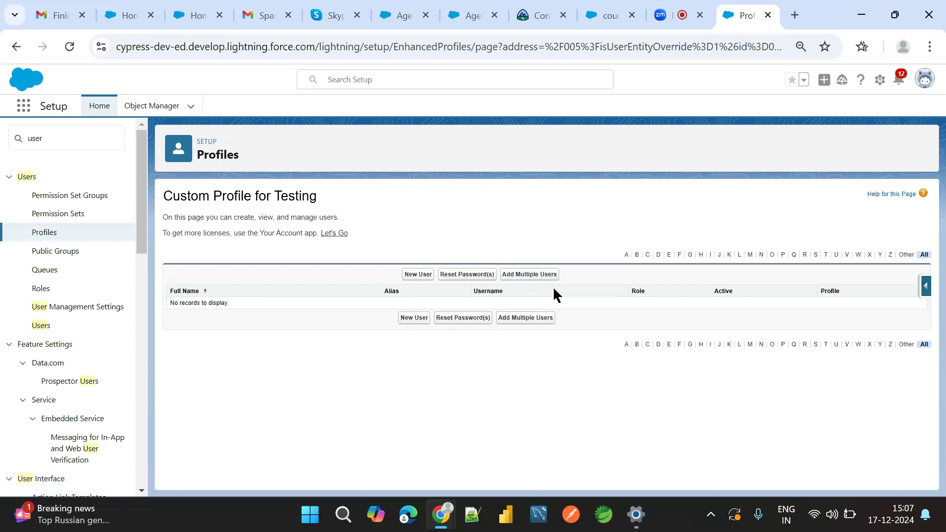
# Abandon the new-user form and return to the All Users list.
pyautogui.click(424, 275)
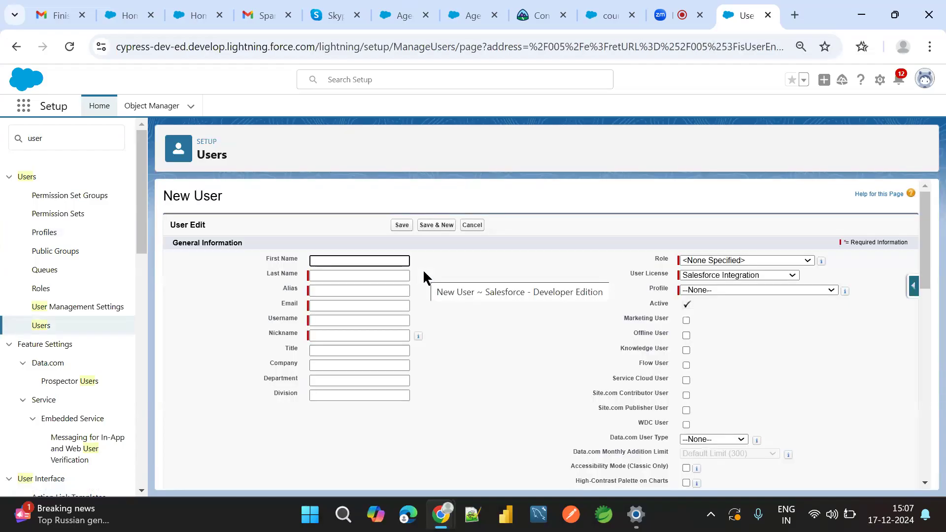
pyautogui.scroll(-10, 424, 274)
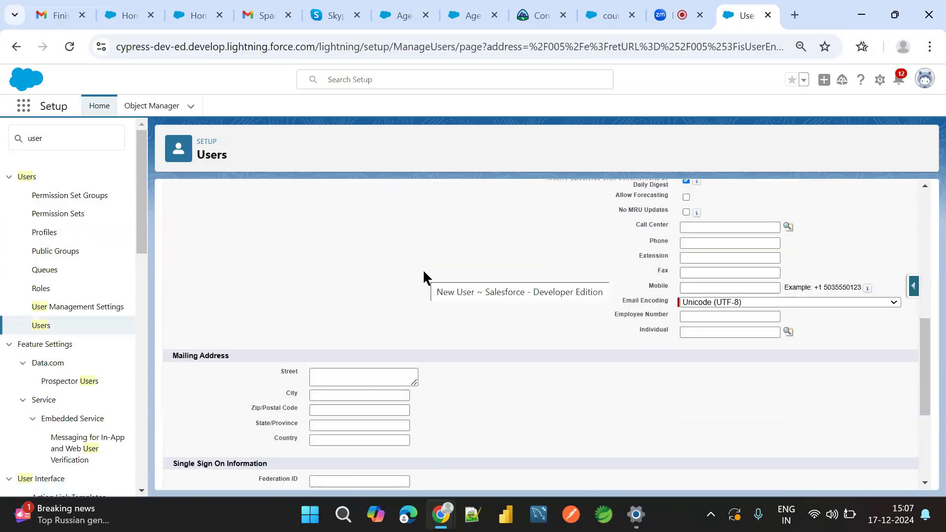
pyautogui.scroll(10, 423, 269)
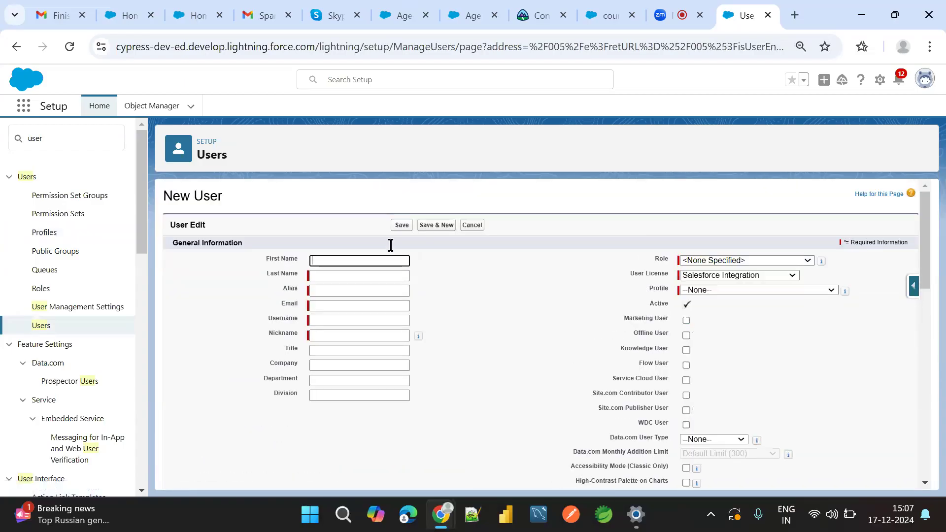
pyautogui.click(18, 47)
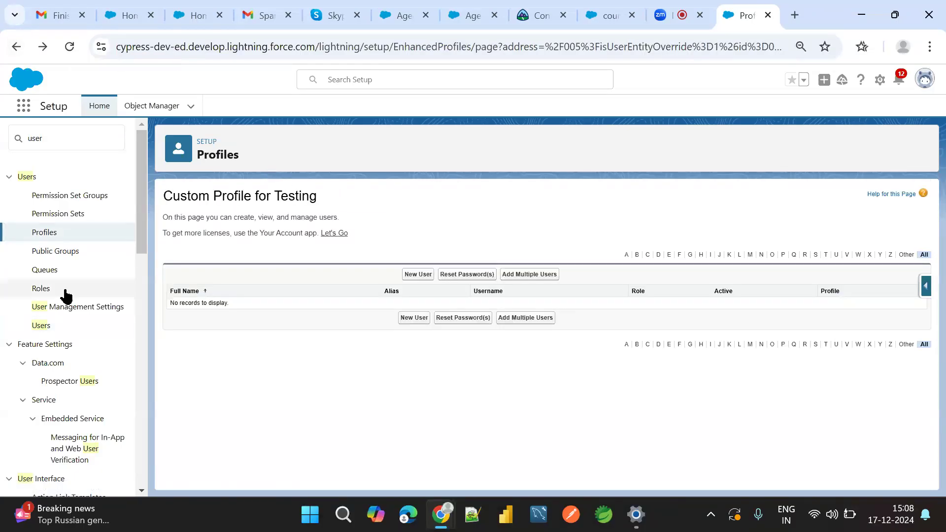
pyautogui.click(40, 326)
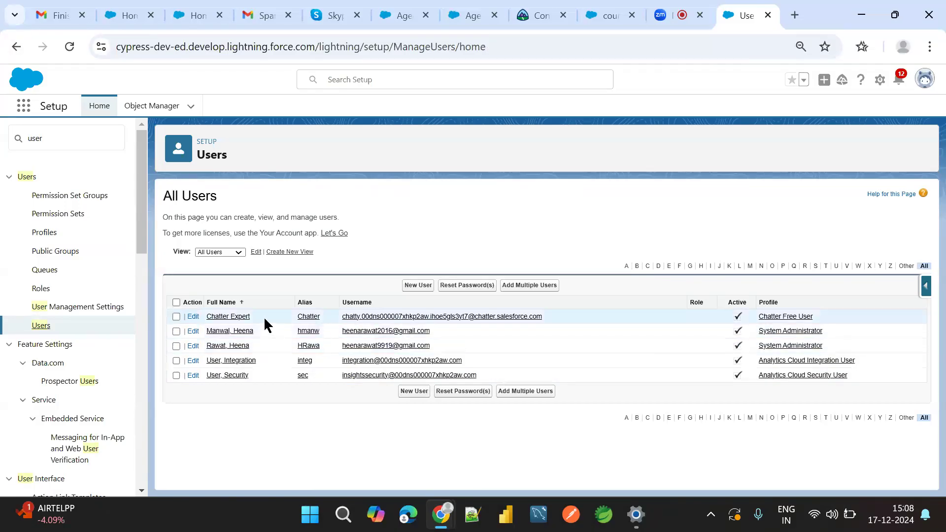
# Change the second System Administrator user's profile to Custom Profile for Testing and save.
pyautogui.click(241, 330)
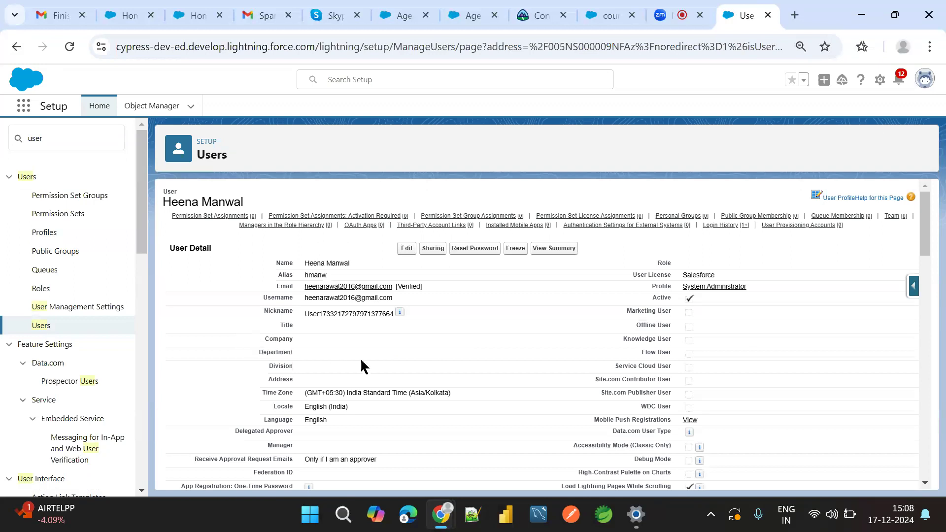
pyautogui.click(406, 250)
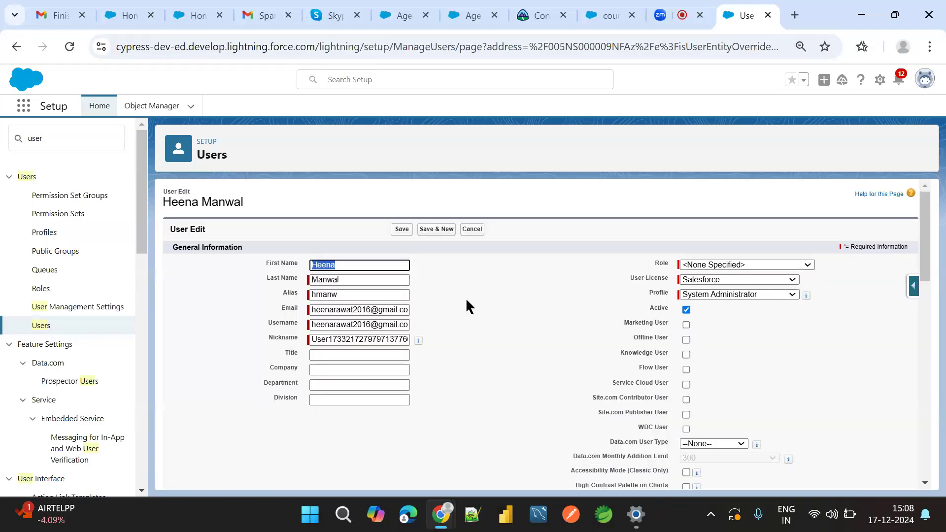
pyautogui.click(782, 296)
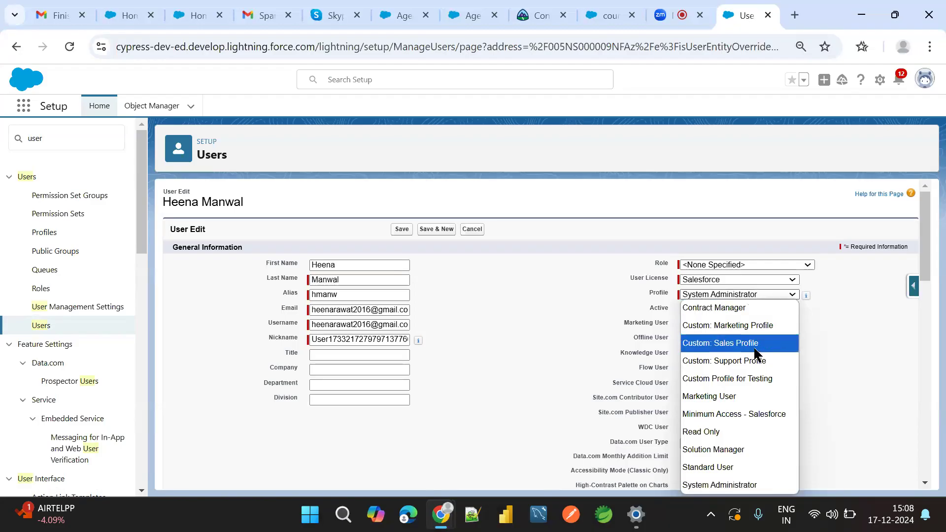
pyautogui.click(757, 378)
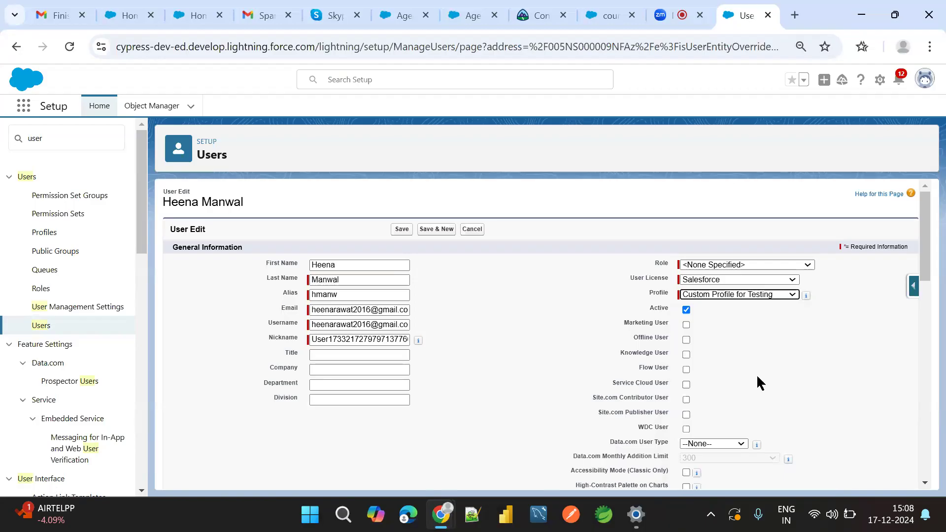
pyautogui.scroll(-1, 785, 351)
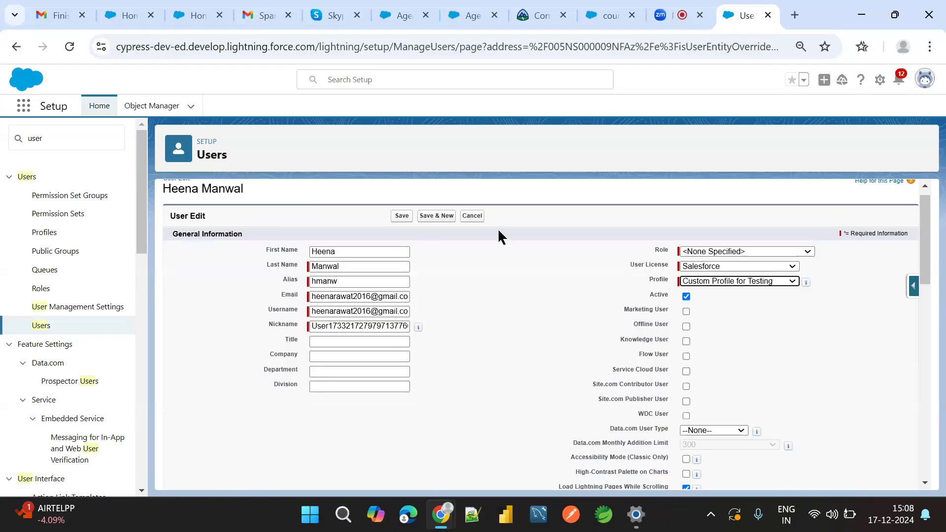
pyautogui.click(403, 216)
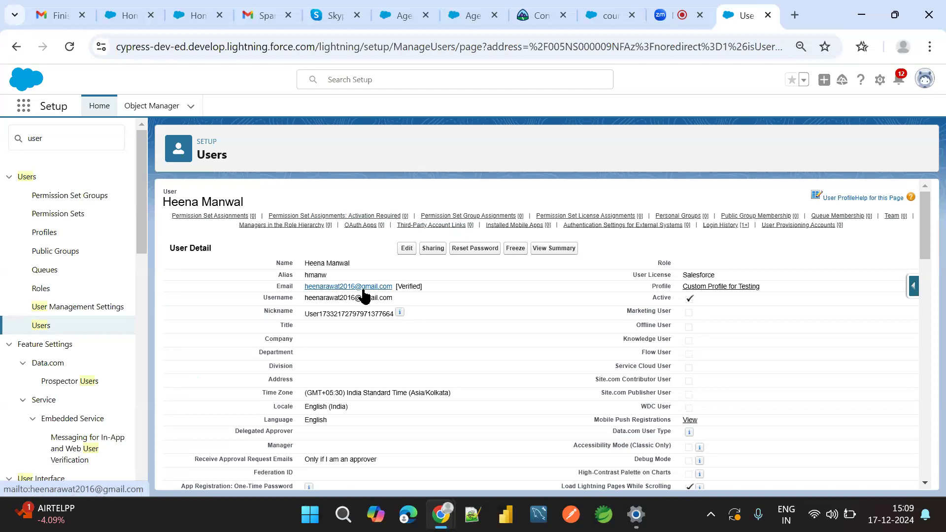
# Open a new Incognito window and Google search for 'salesforce'.
pyautogui.click(931, 46)
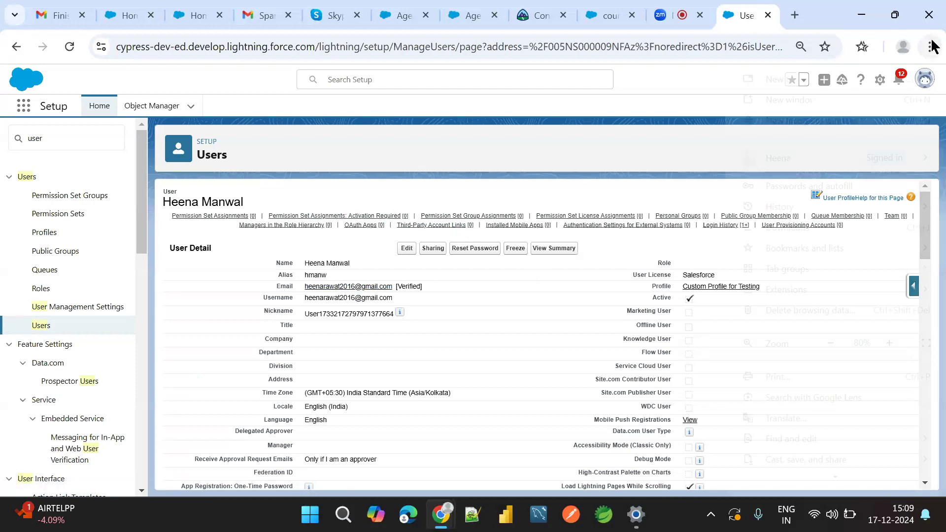
pyautogui.click(821, 123)
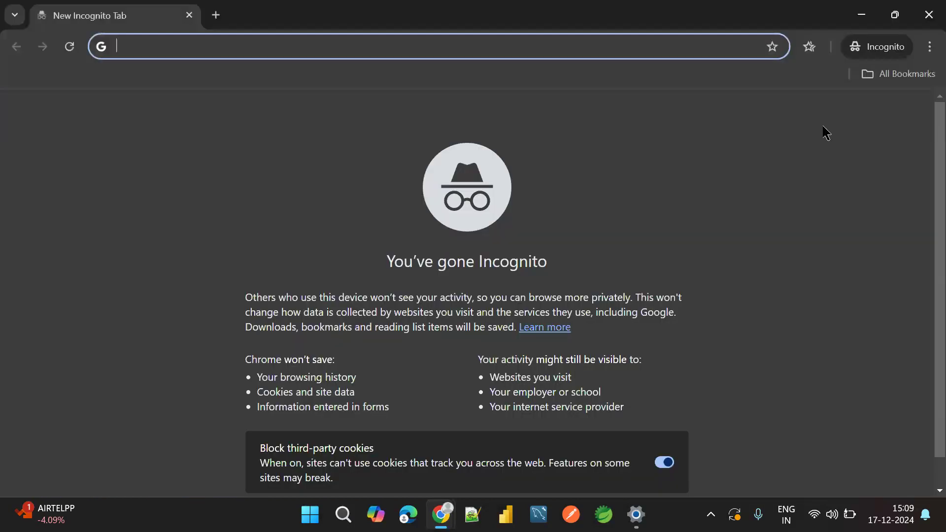
pyautogui.write('sa')
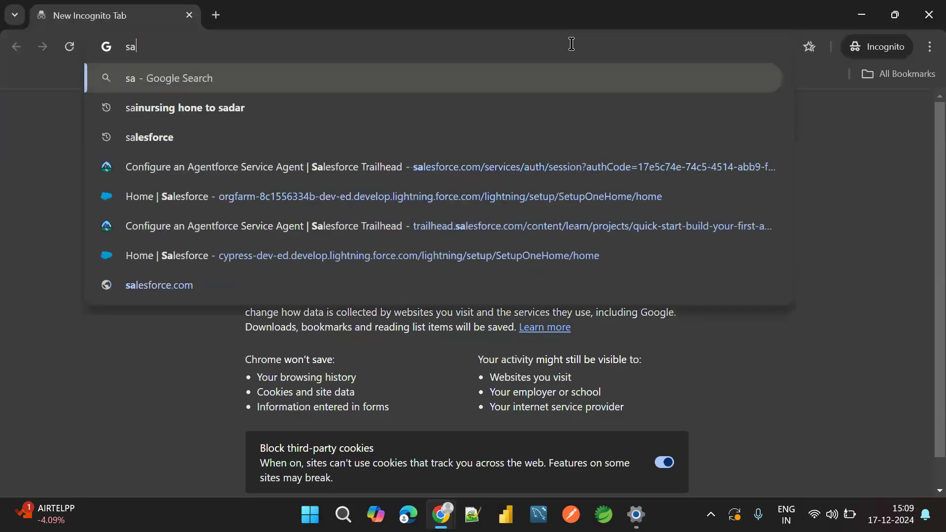
pyautogui.write('lesforce')
pyautogui.press('Return')
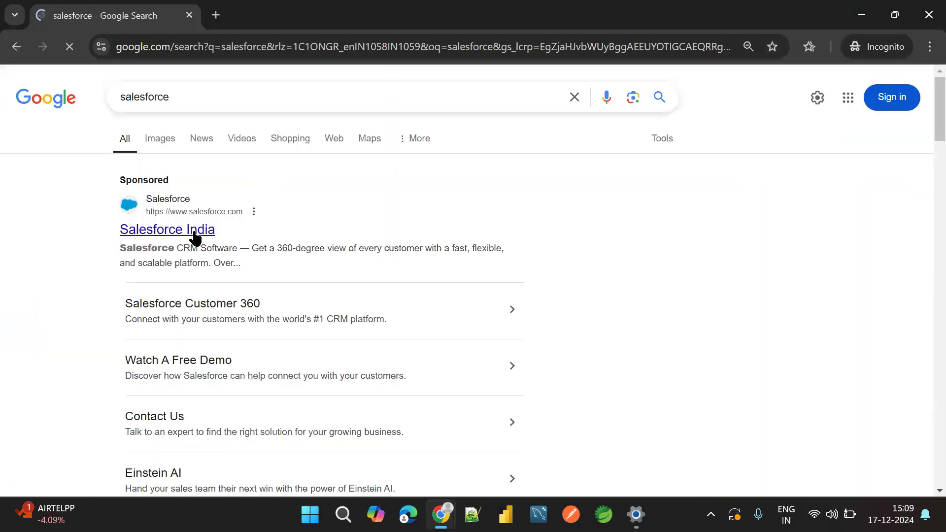
# Open the Salesforce India search result in the incognito window.
pyautogui.click(194, 232)
pyautogui.hotkey('alt', 'Tab')
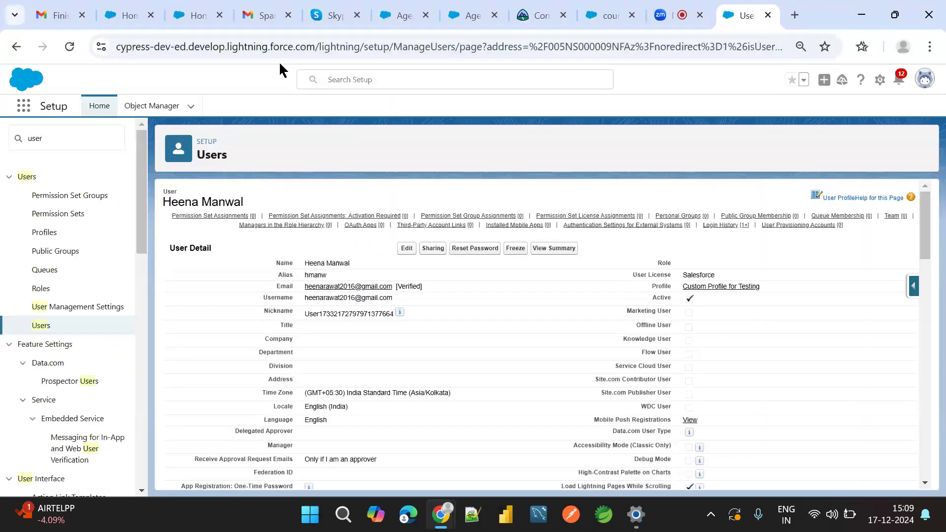
pyautogui.hotkey('alt', 'Tab')
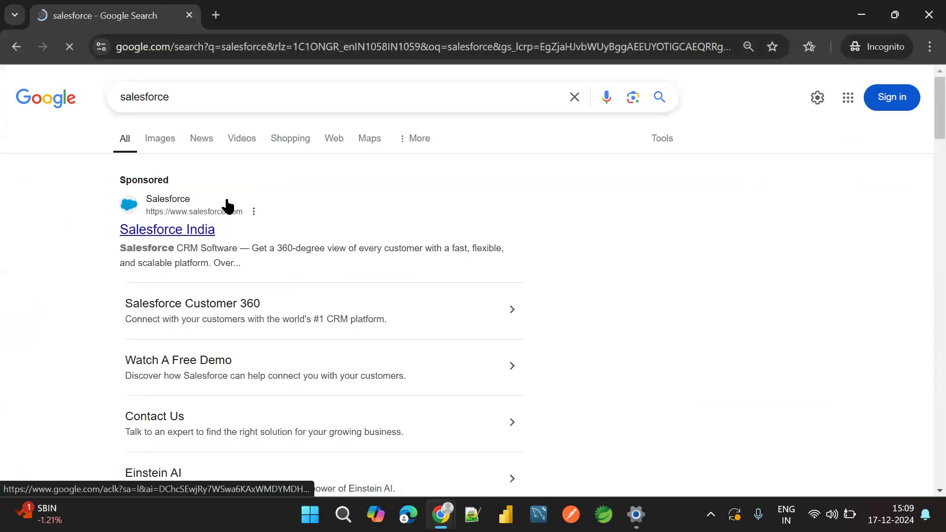
pyautogui.scroll(-1, 227, 205)
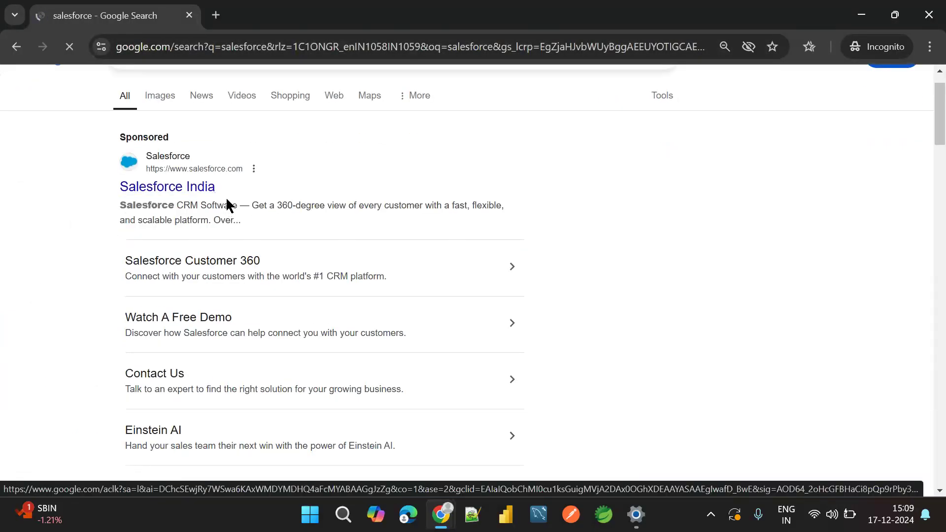
pyautogui.click(229, 205)
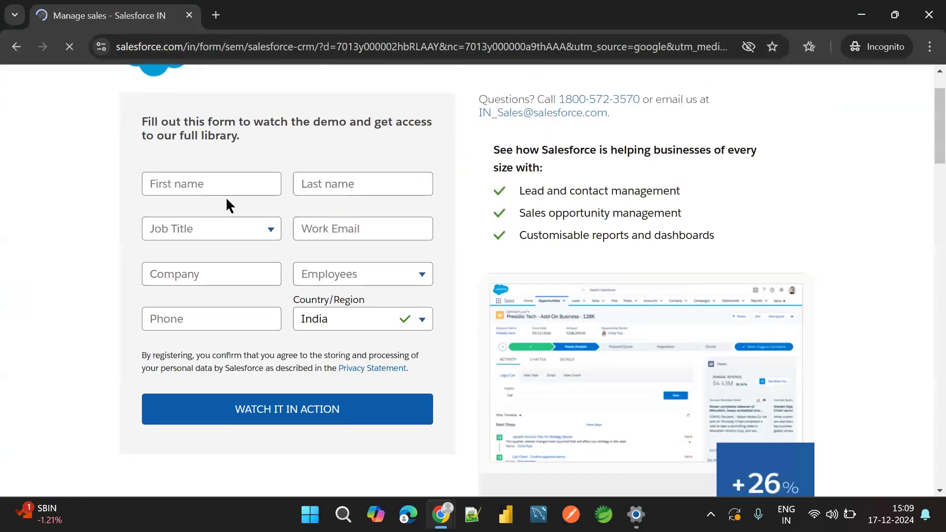
pyautogui.click(207, 46)
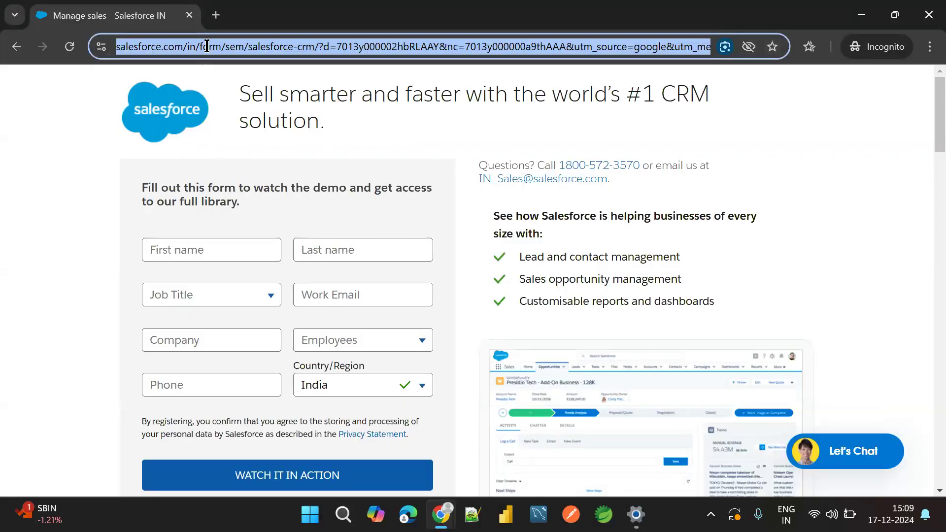
# Go to login.salesforce.com and log in with the reassigned user's username and password.
pyautogui.write('login')
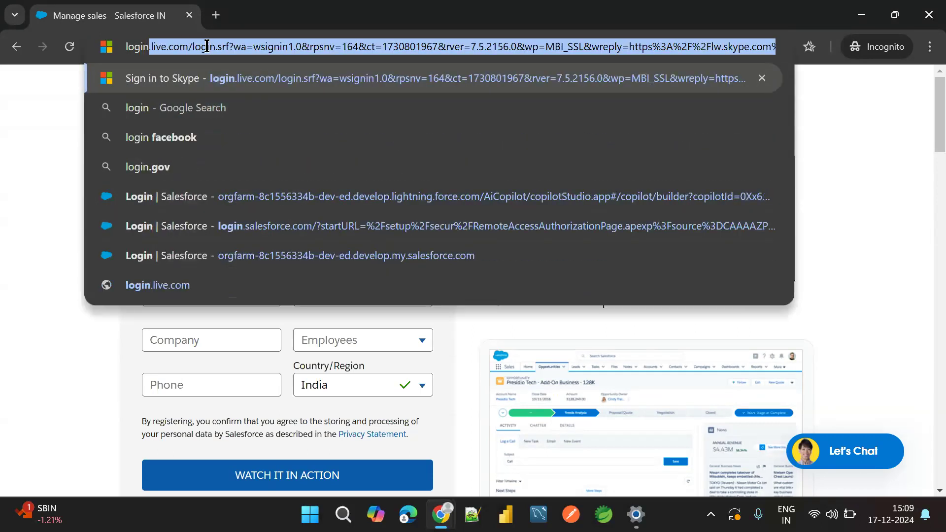
pyautogui.write('.salesforce')
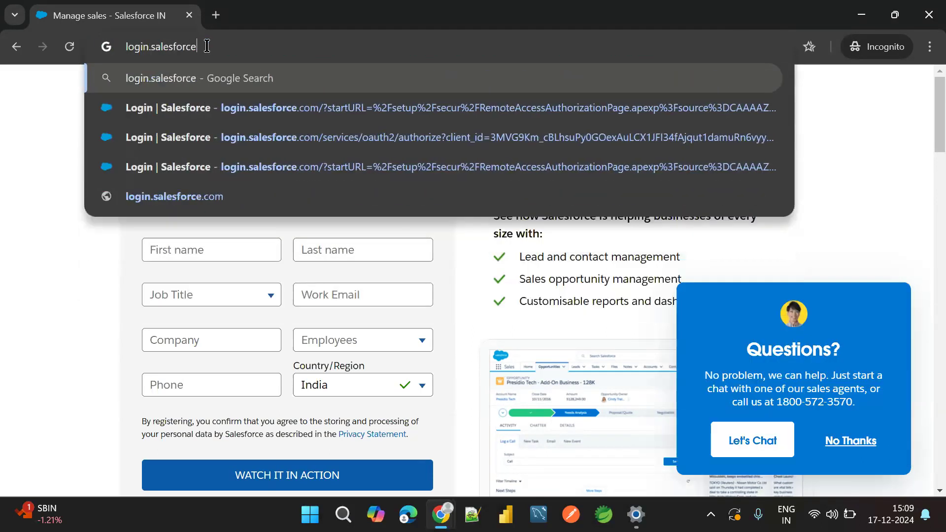
pyautogui.write('.com')
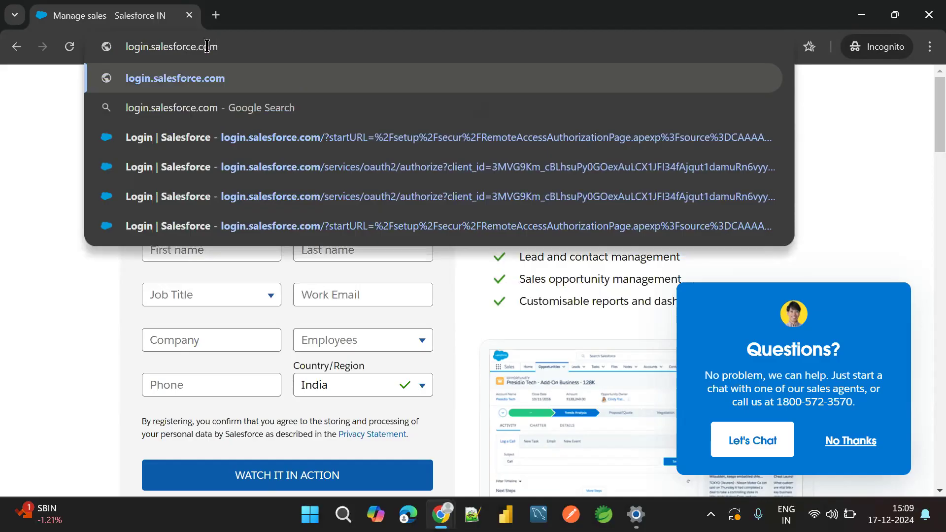
pyautogui.press('Return')
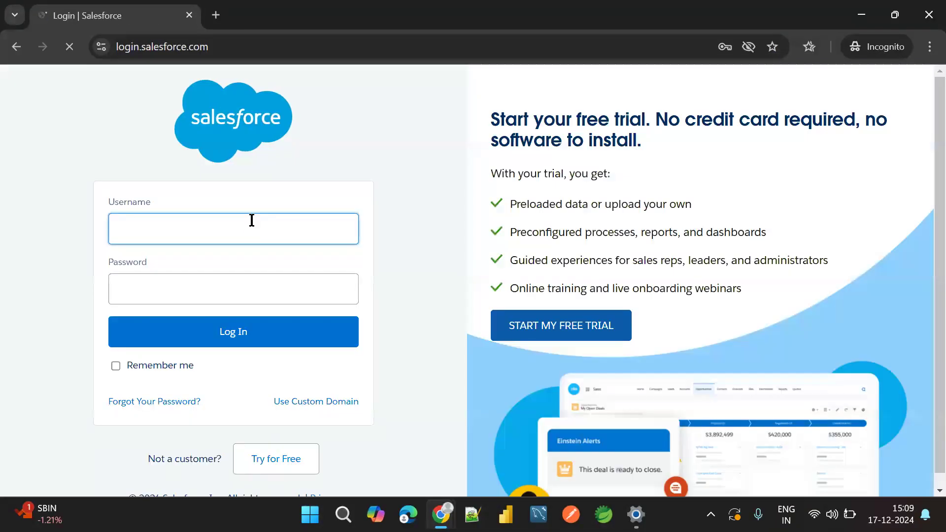
pyautogui.click(251, 234)
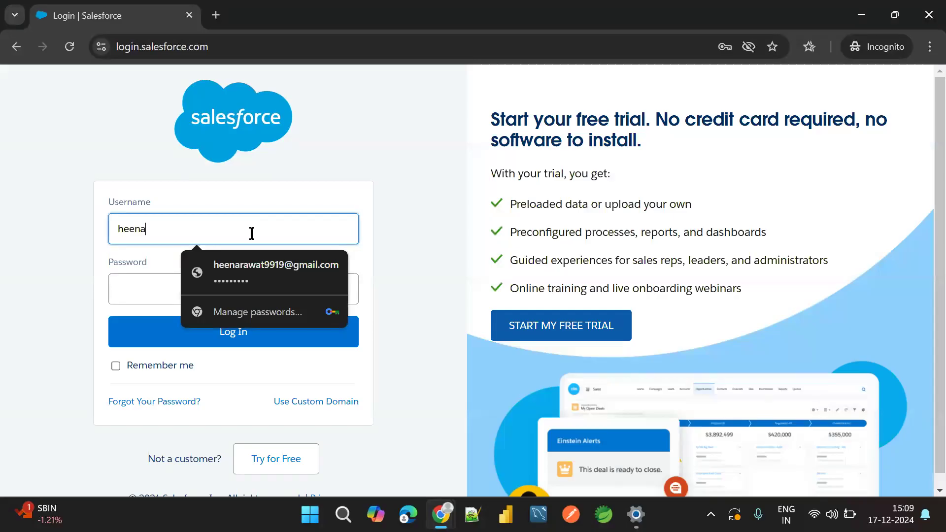
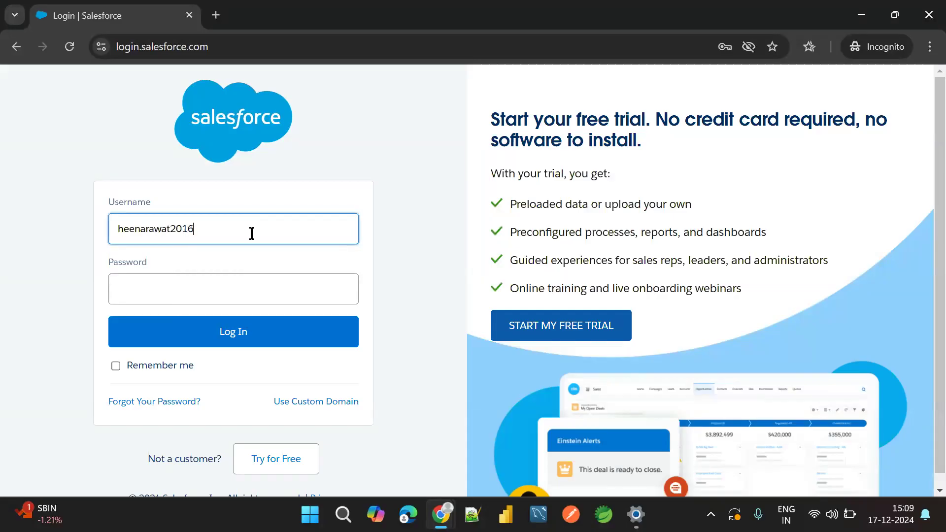
pyautogui.click(251, 293)
pyautogui.write('•••••')
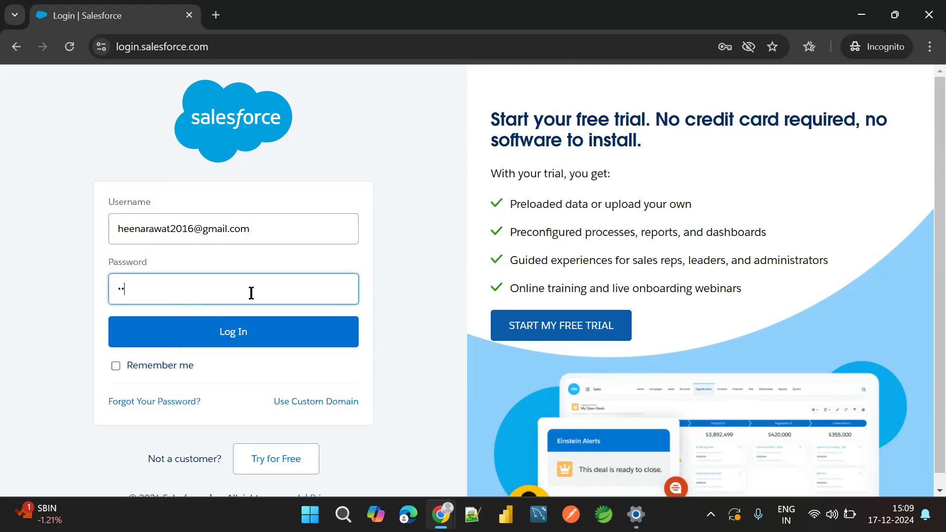
pyautogui.write('••••')
pyautogui.click(255, 337)
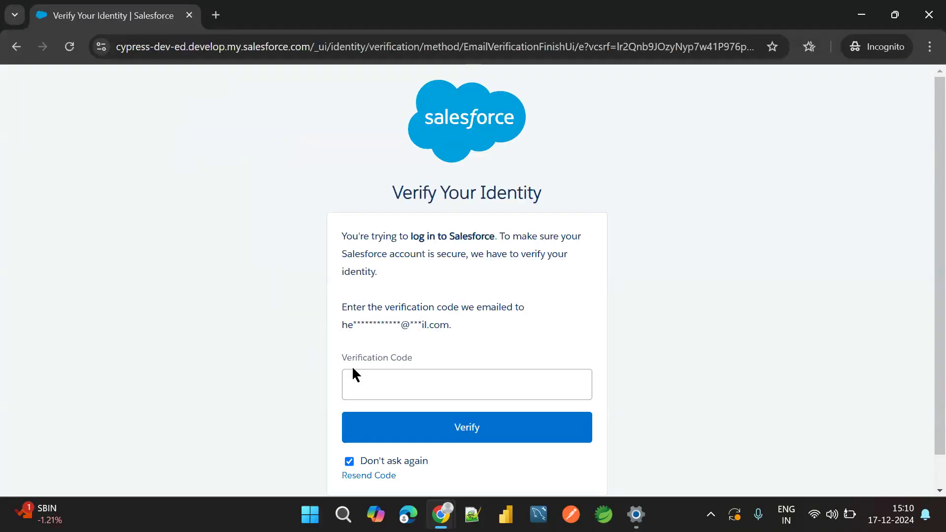
# Open the Salesforce identity verification email in the second Gmail account's mailbox.
pyautogui.click(215, 15)
pyautogui.hotkey('alt', 'Tab')
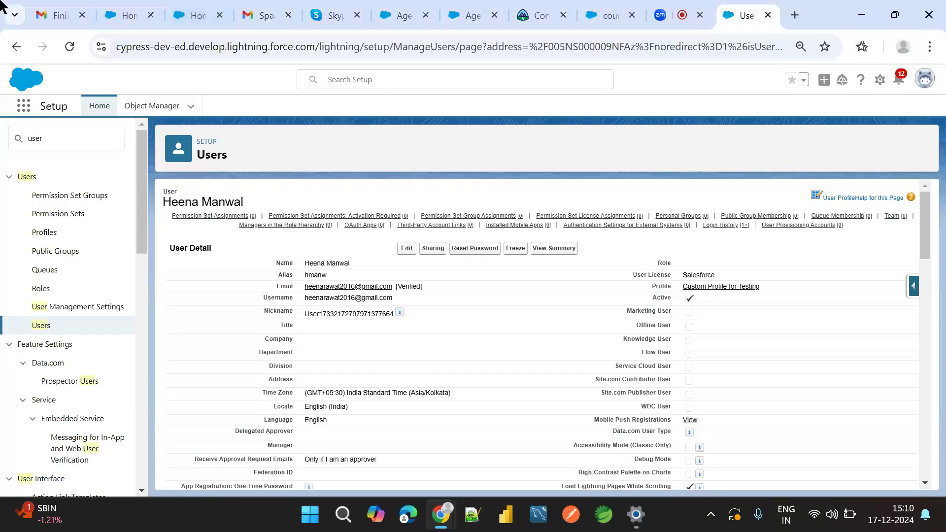
pyautogui.click(74, 11)
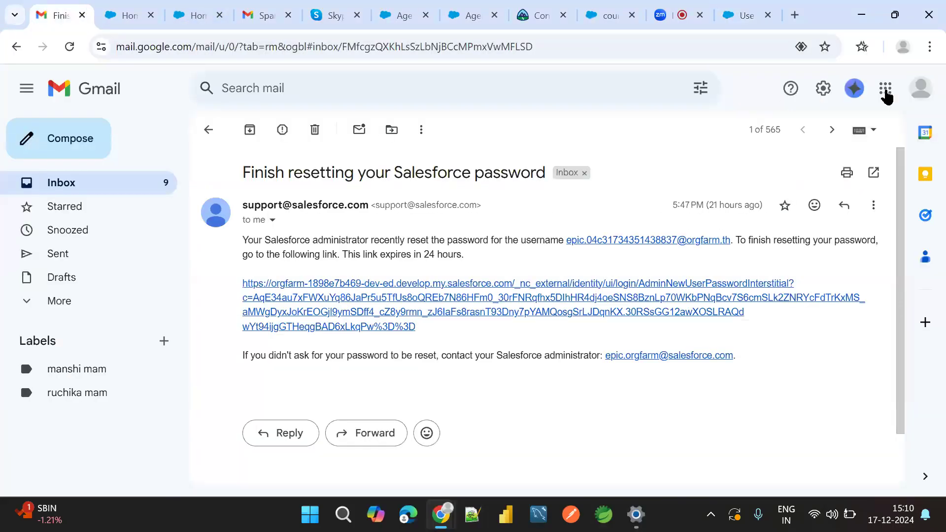
pyautogui.click(921, 90)
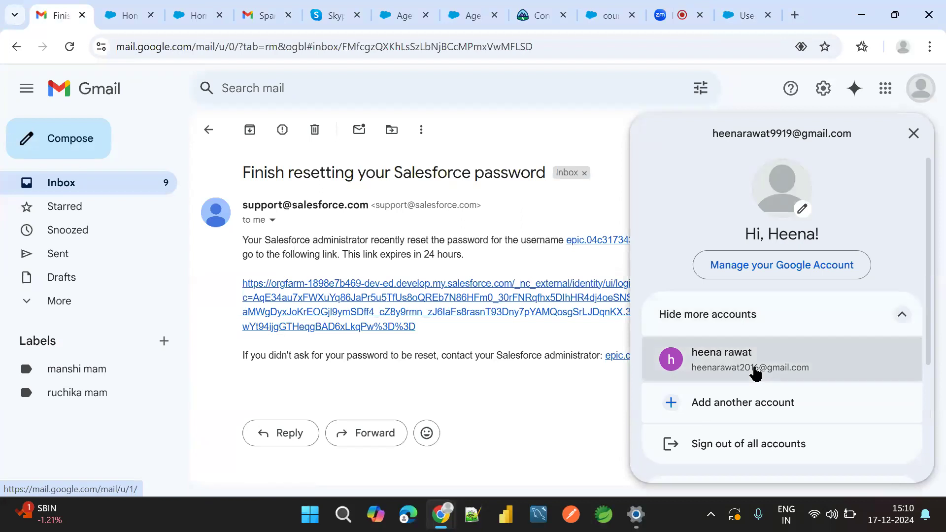
pyautogui.click(755, 370)
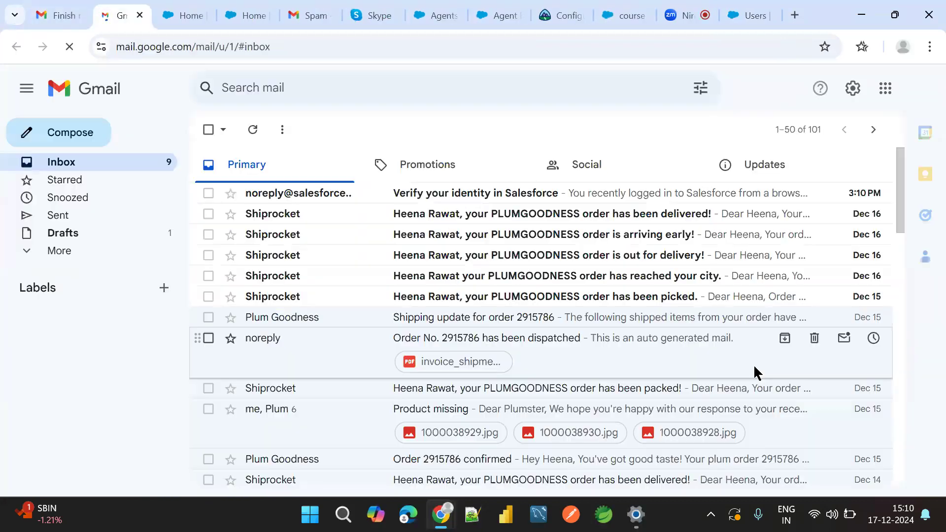
pyautogui.click(452, 197)
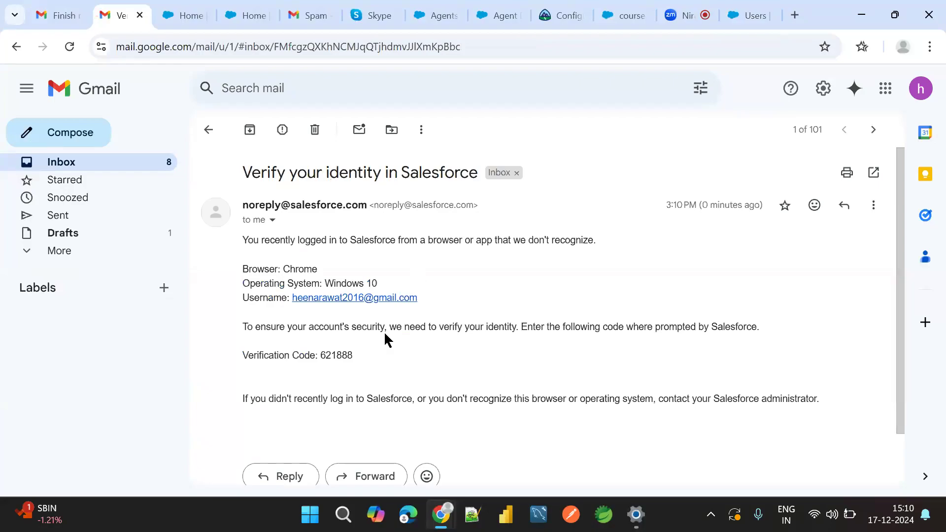
# Enter the emailed verification code on the Verify Your Identity page and submit it.
pyautogui.hotkey('alt', 'Tab')
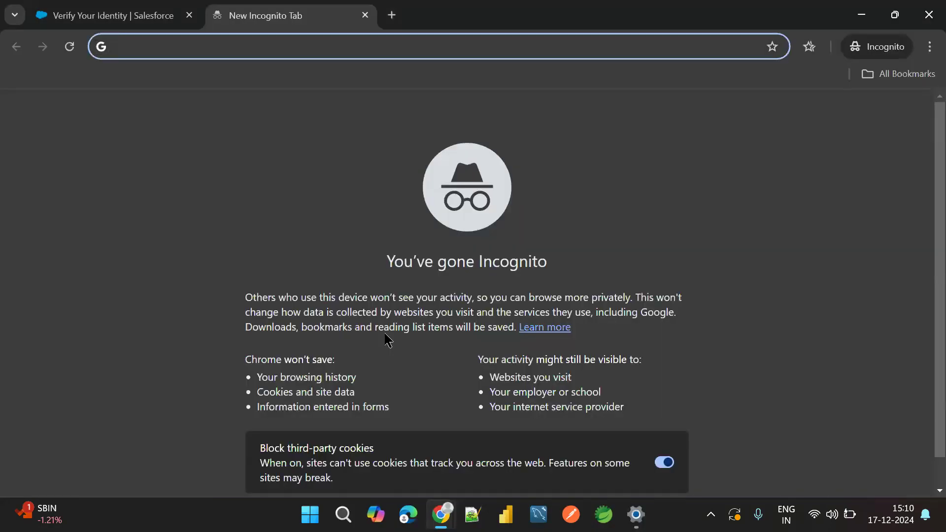
pyautogui.click(143, 15)
pyautogui.click(426, 390)
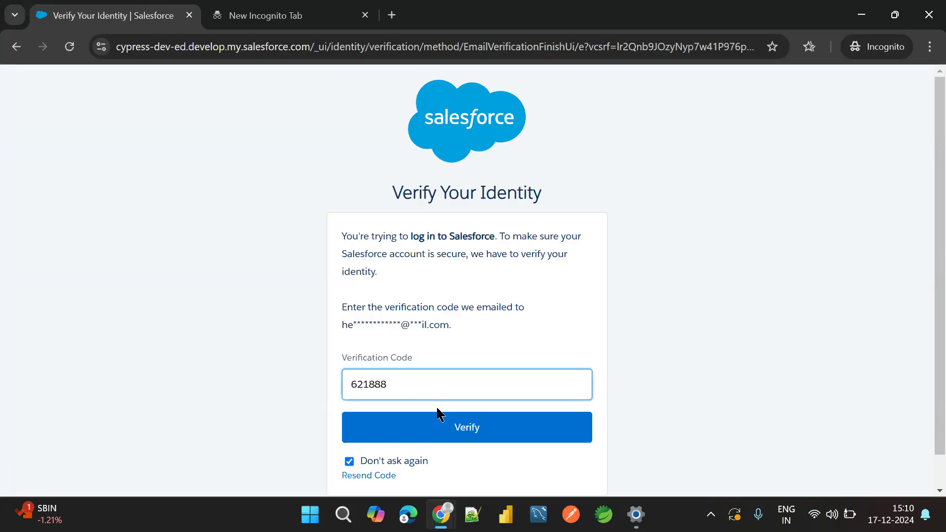
pyautogui.click(447, 437)
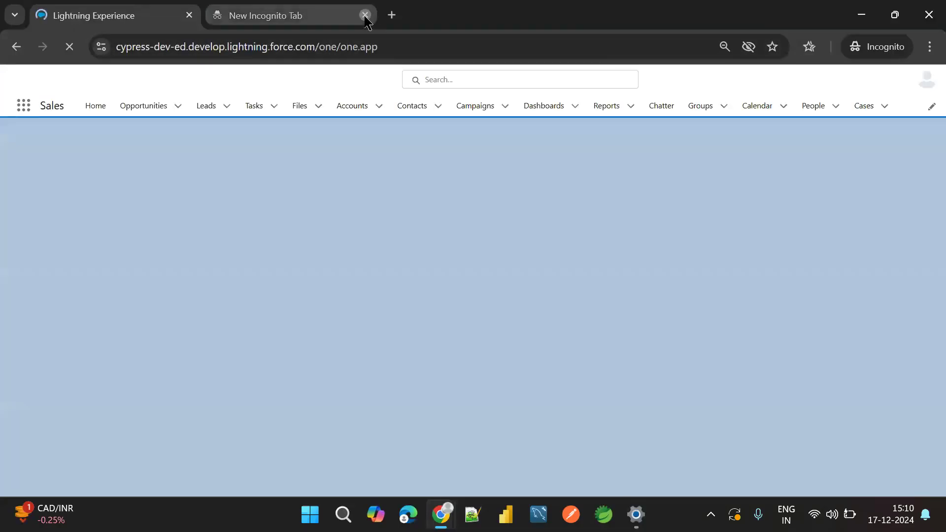
# Close the spare tab and welcome popup, open Setup from the gear menu, then open Accounts from Home.
pyautogui.click(365, 15)
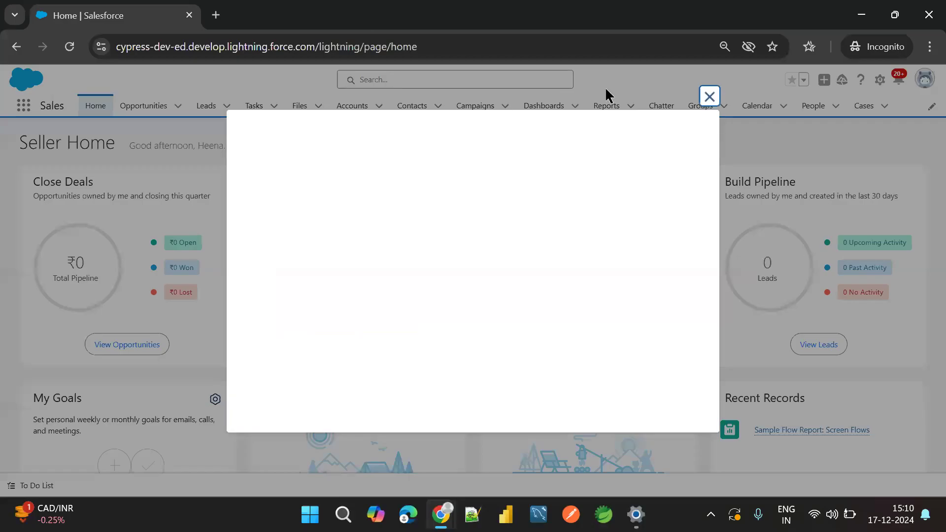
pyautogui.click(708, 97)
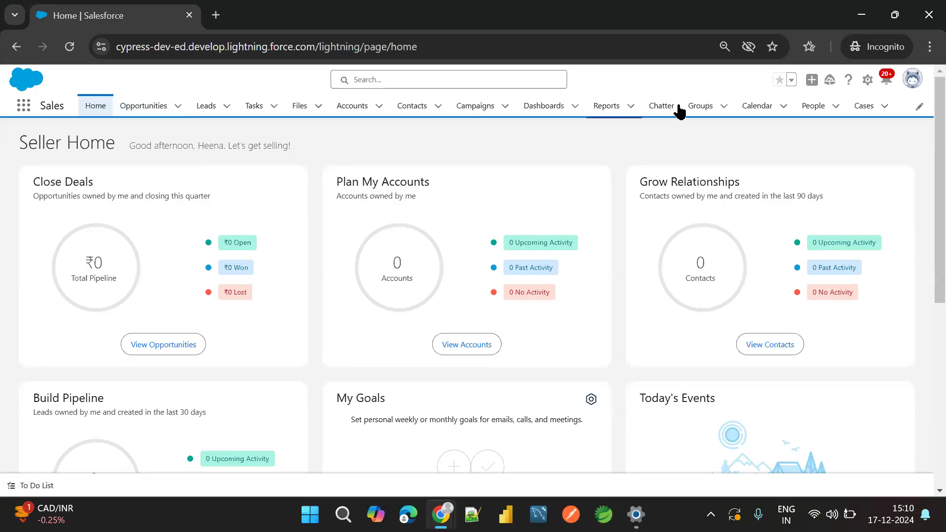
pyautogui.click(863, 82)
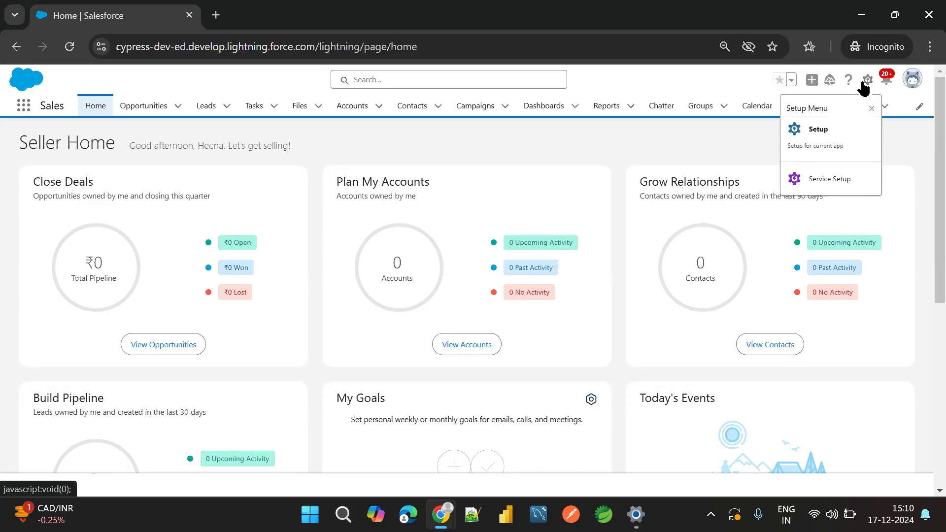
pyautogui.click(835, 131)
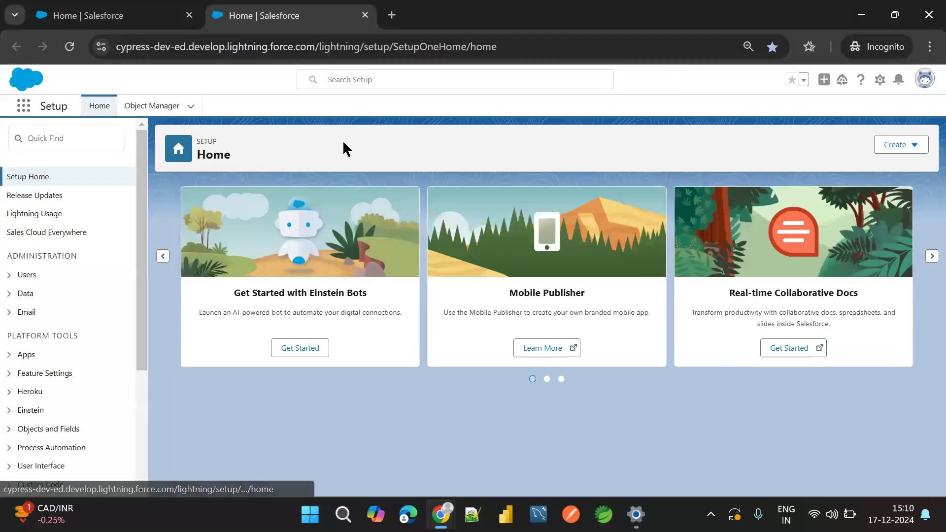
pyautogui.click(169, 6)
pyautogui.click(358, 109)
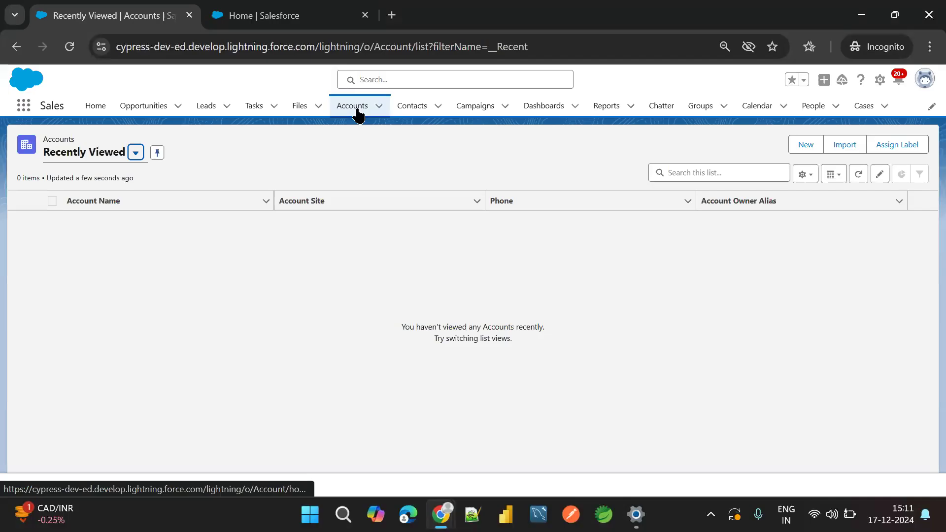
# Switch the Accounts list to the All Accounts view showing 13 accounts, then bring Gmail forward.
pyautogui.click(134, 153)
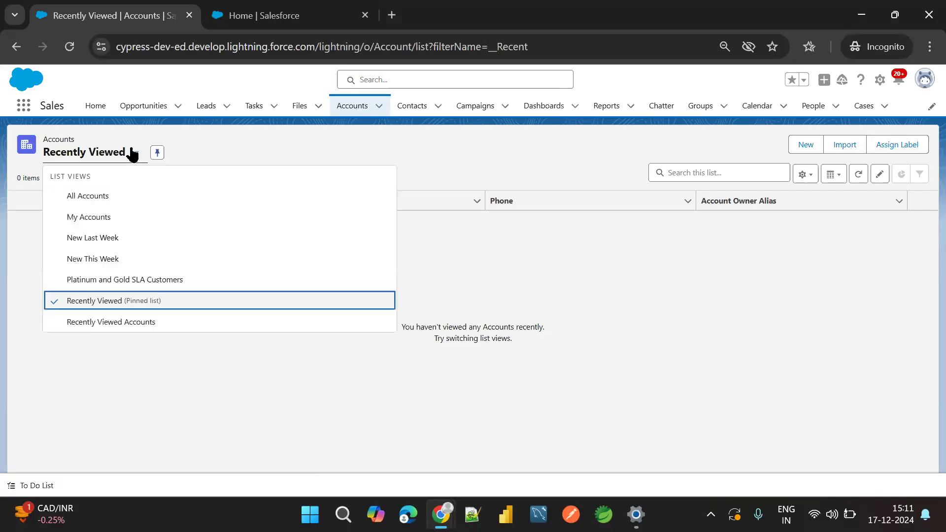
pyautogui.click(91, 196)
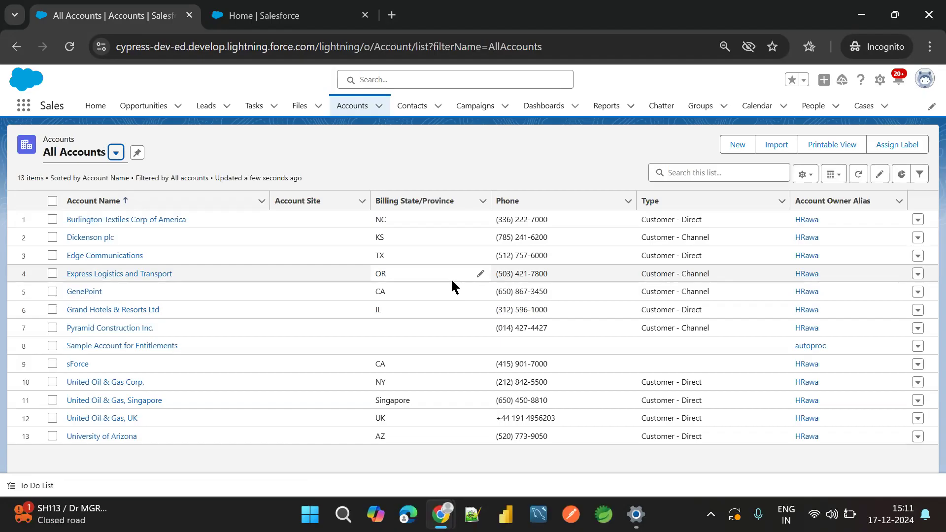
pyautogui.hotkey('alt', 'Tab')
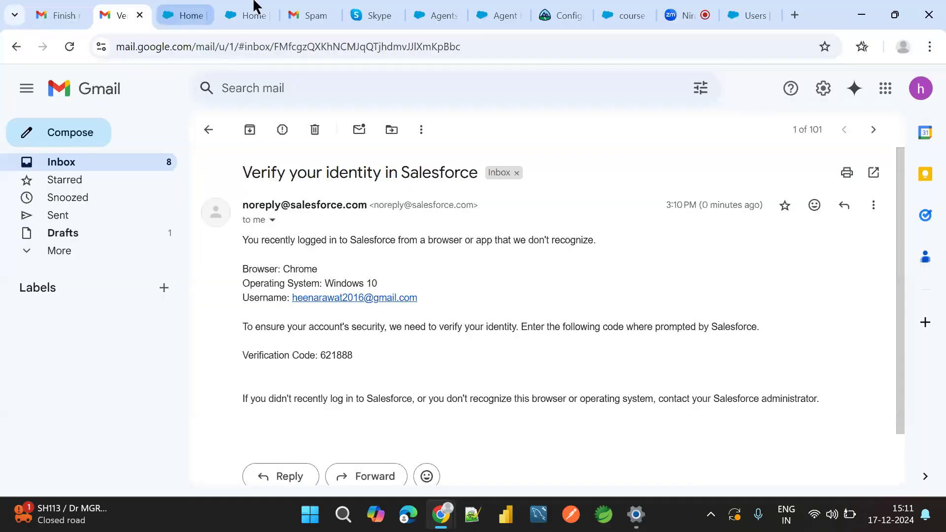
# From Setup Home, launch the Sales app via App Launcher and show All Accounts (13 accounts).
pyautogui.click(751, 12)
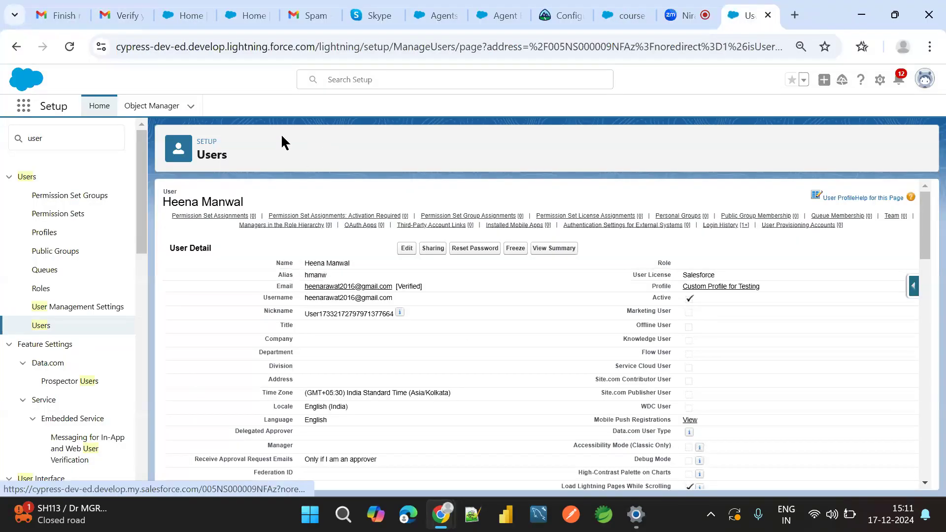
pyautogui.click(103, 109)
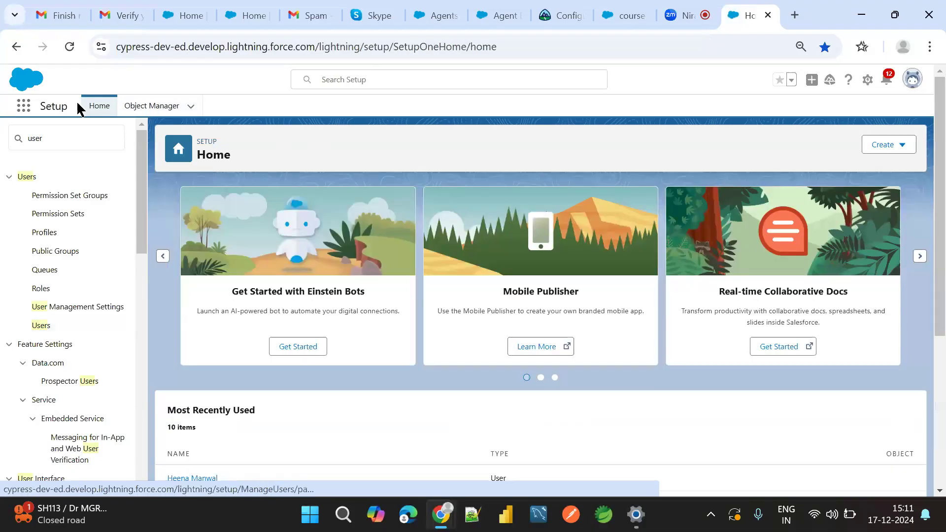
pyautogui.click(20, 108)
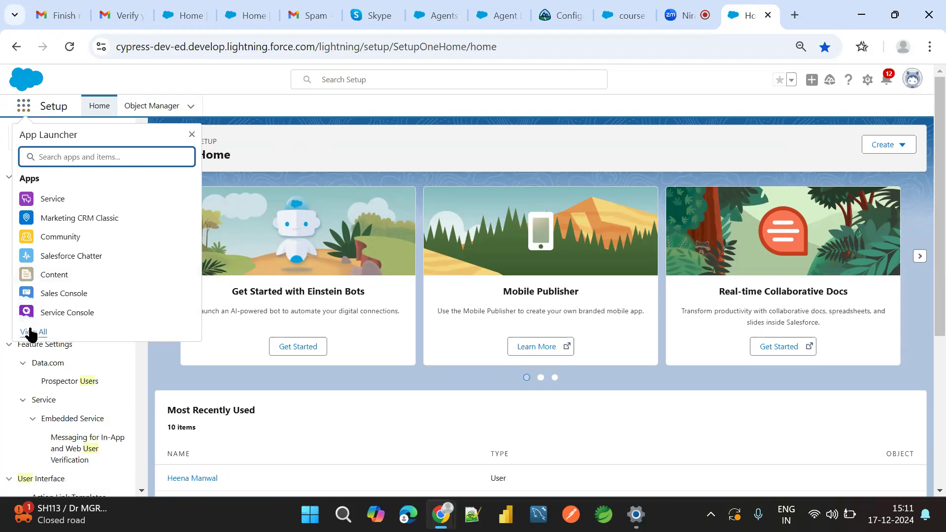
pyautogui.click(31, 333)
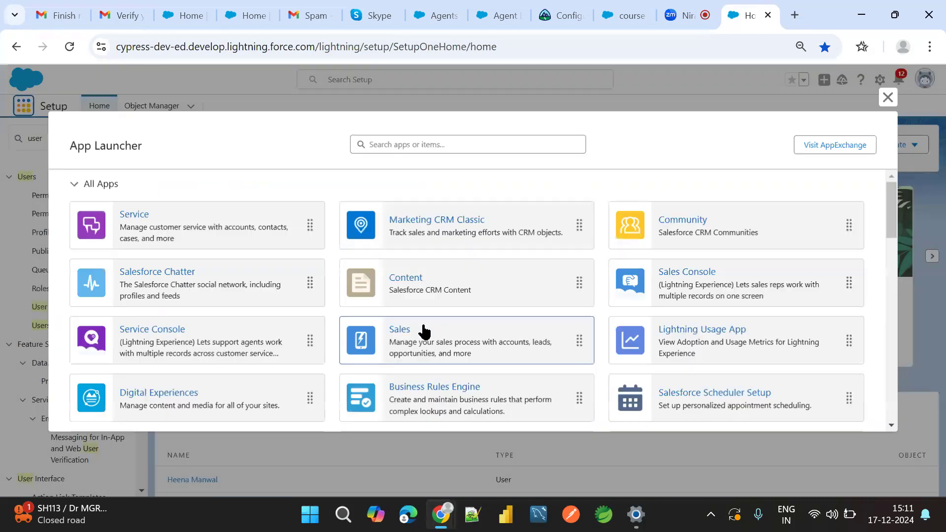
pyautogui.click(399, 330)
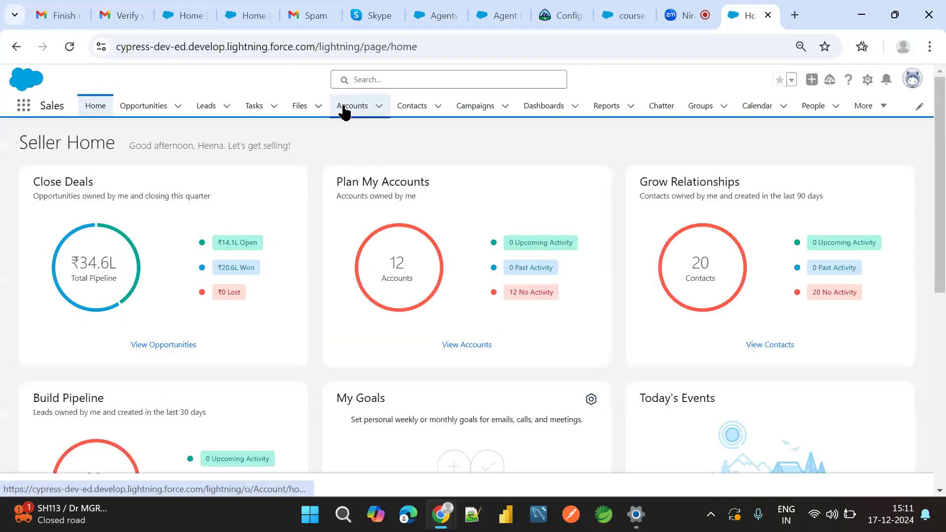
pyautogui.click(344, 111)
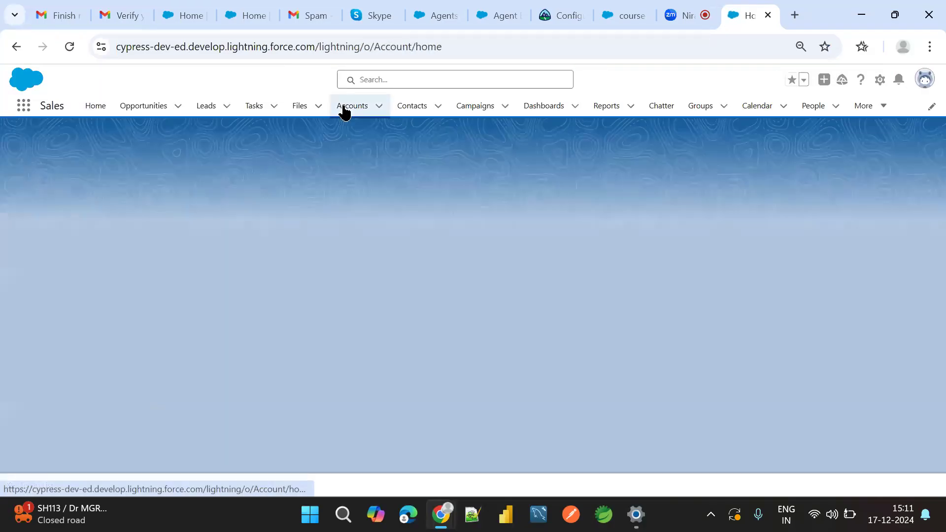
pyautogui.click(135, 153)
pyautogui.click(94, 197)
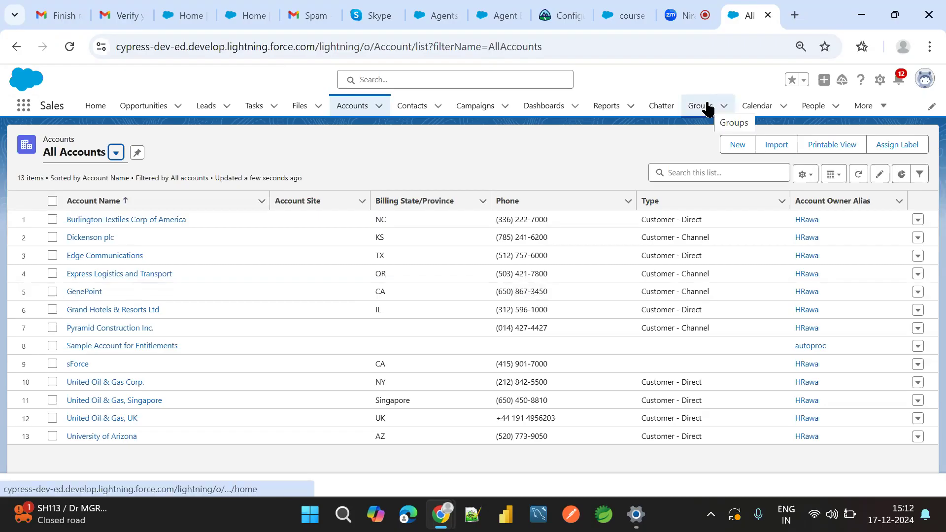
# Open Setup from the gear menu in a new browser tab.
pyautogui.hotkey('alt', 'Tab')
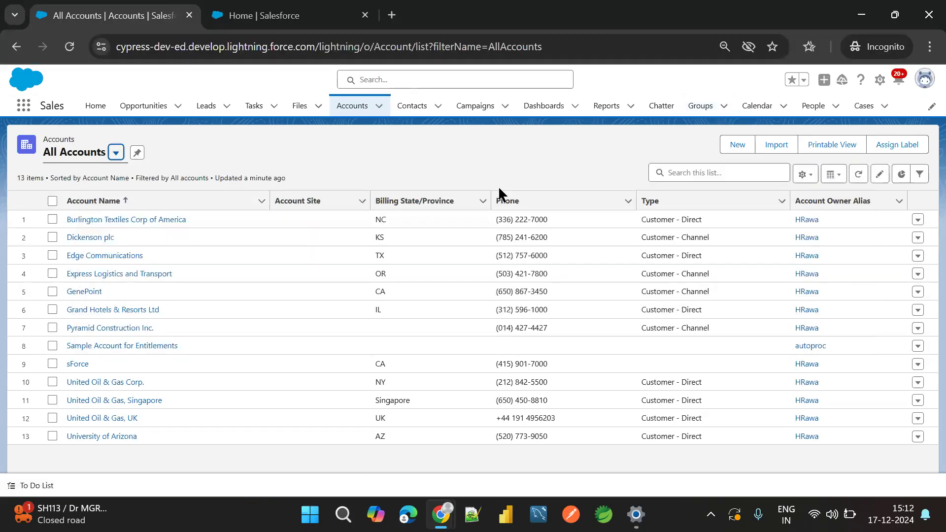
pyautogui.hotkey('alt', 'Tab')
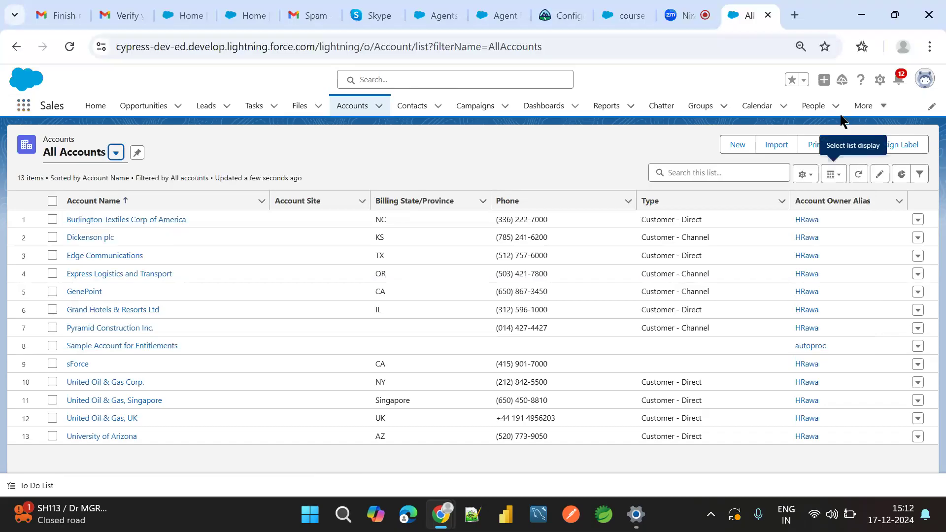
pyautogui.click(879, 81)
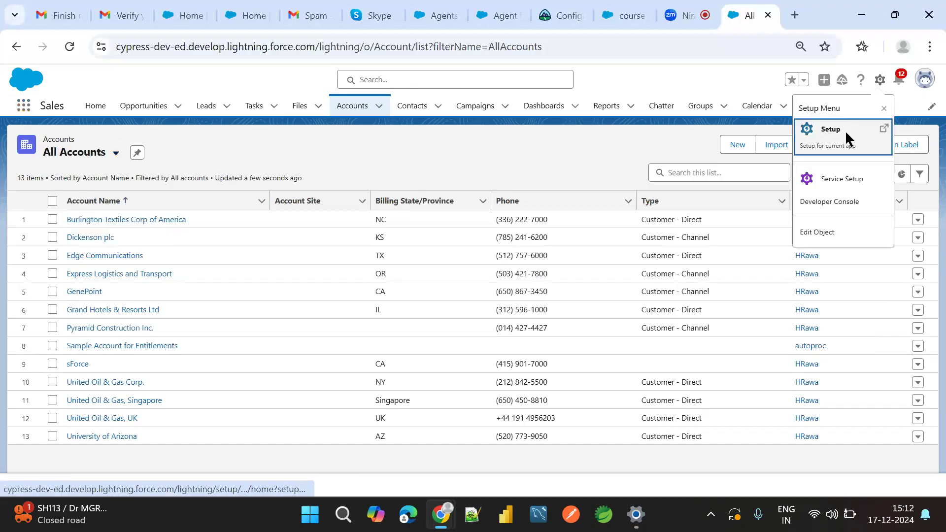
pyautogui.rightClick(846, 132)
pyautogui.click(792, 151)
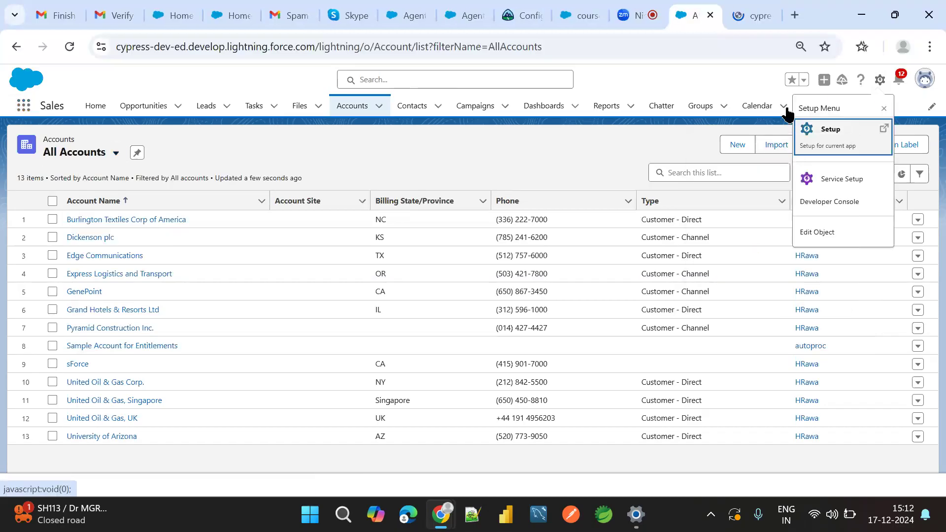
pyautogui.click(755, 21)
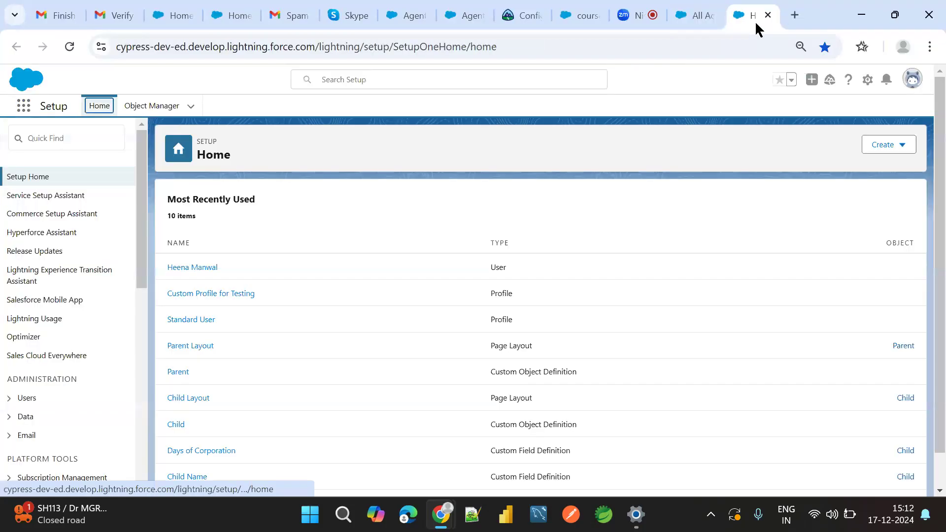
# Find Users via Quick Find 'user' and open the second user's detail record.
pyautogui.click(94, 134)
pyautogui.write('user')
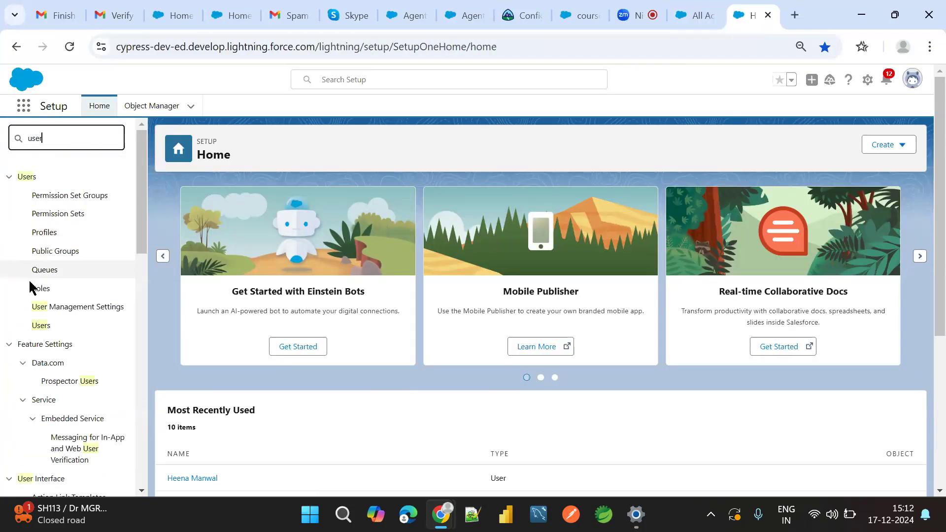
pyautogui.click(42, 326)
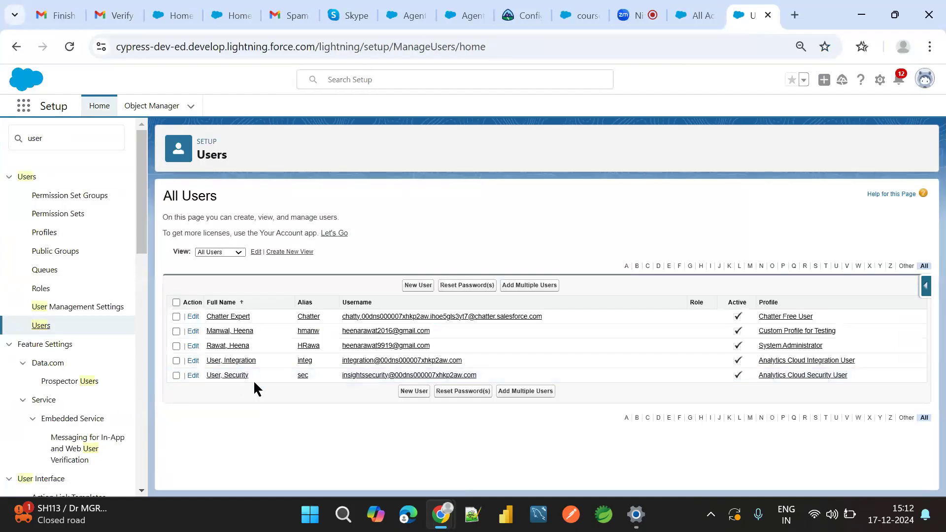
pyautogui.moveTo(85, 139); pyautogui.dragTo(18, 142)
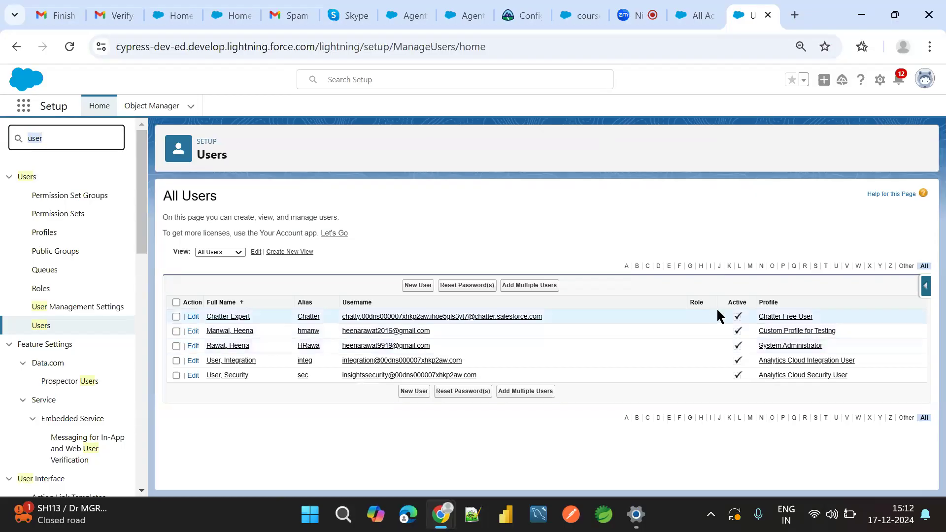
pyautogui.click(224, 334)
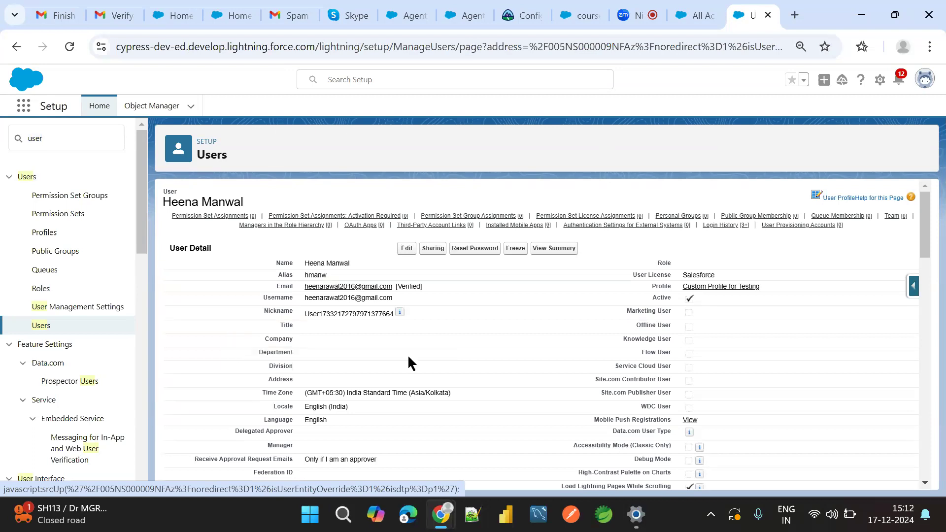
# Open Custom Profile for Testing from the Profile field on the second user's record.
pyautogui.scroll(-2, 409, 357)
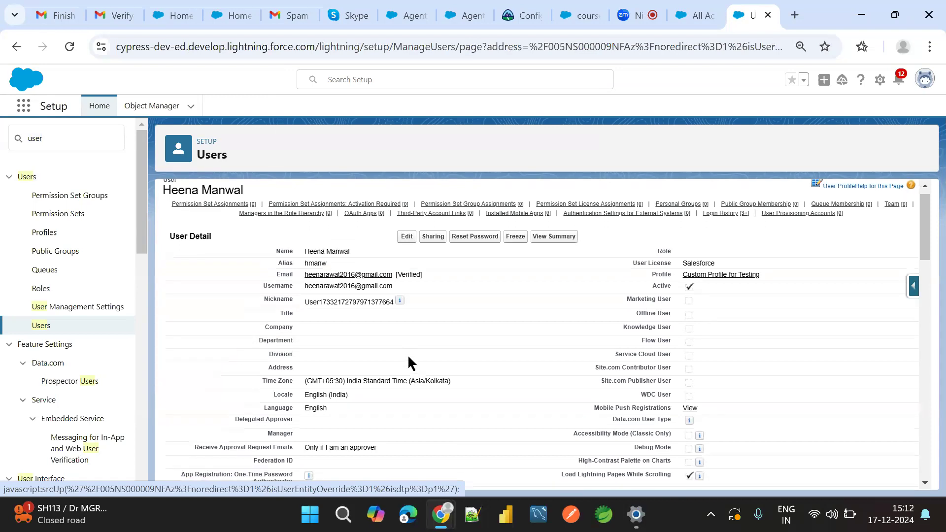
pyautogui.scroll(2, 409, 364)
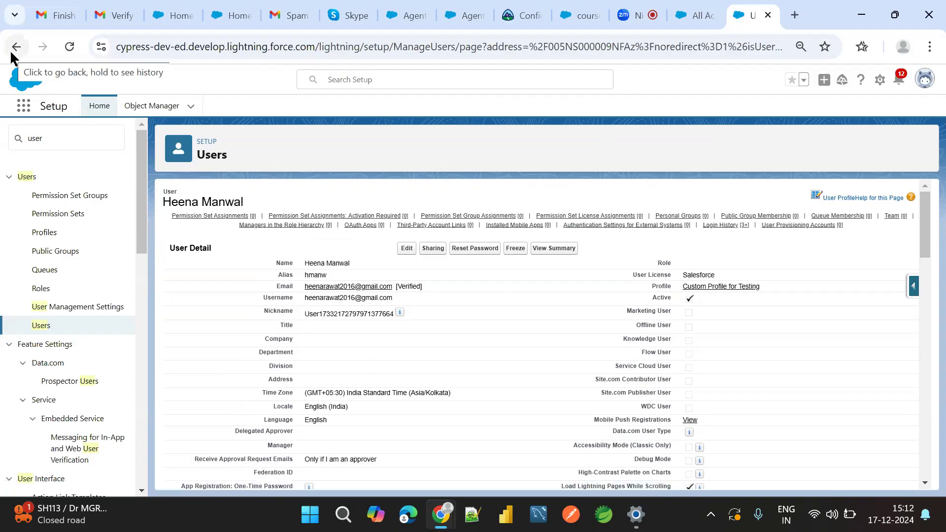
pyautogui.click(718, 288)
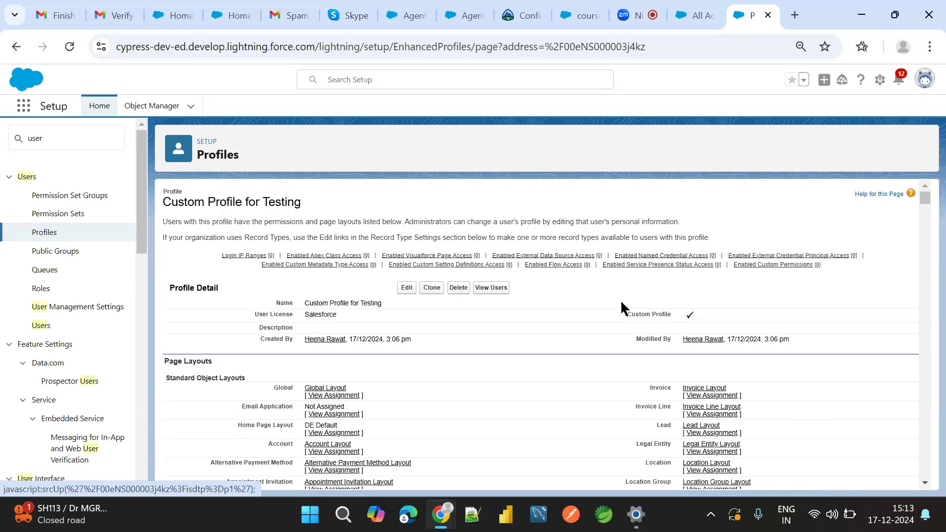
pyautogui.scroll(-1, 622, 304)
pyautogui.scroll(-1, 621, 304)
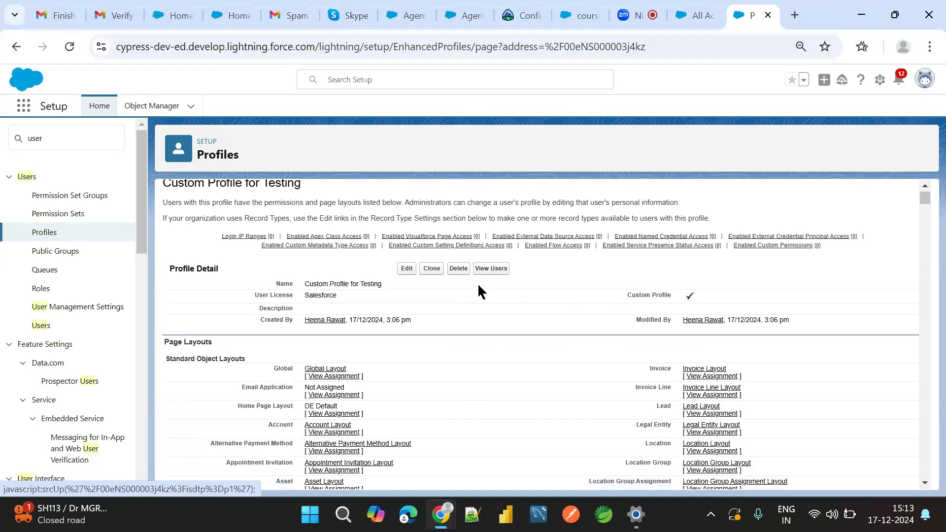
# Edit Custom Profile for Testing and search the page for 'accou' to locate Accounts settings.
pyautogui.click(407, 268)
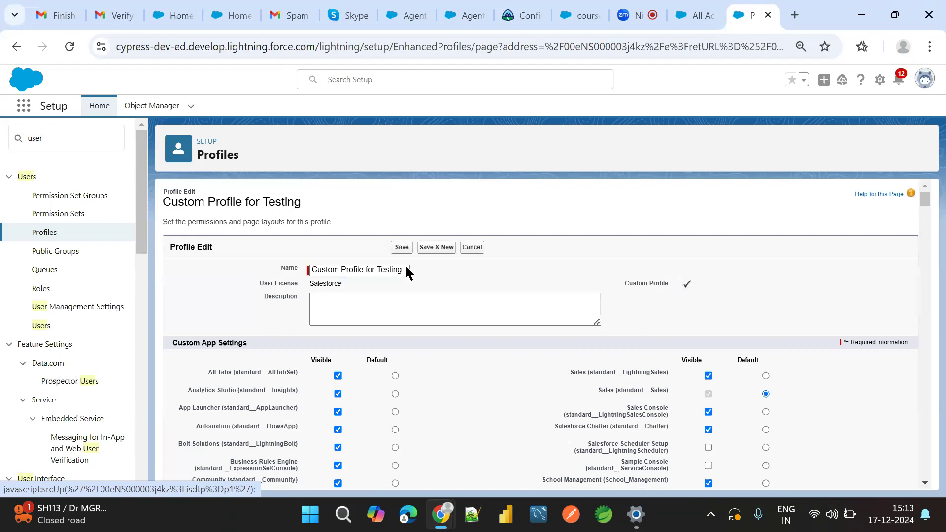
pyautogui.scroll(-1, 486, 280)
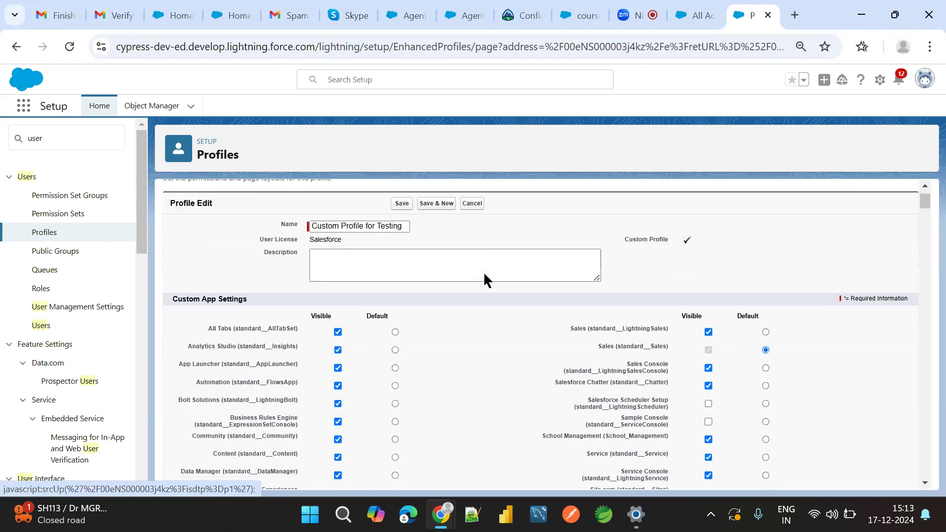
pyautogui.scroll(-1, 486, 280)
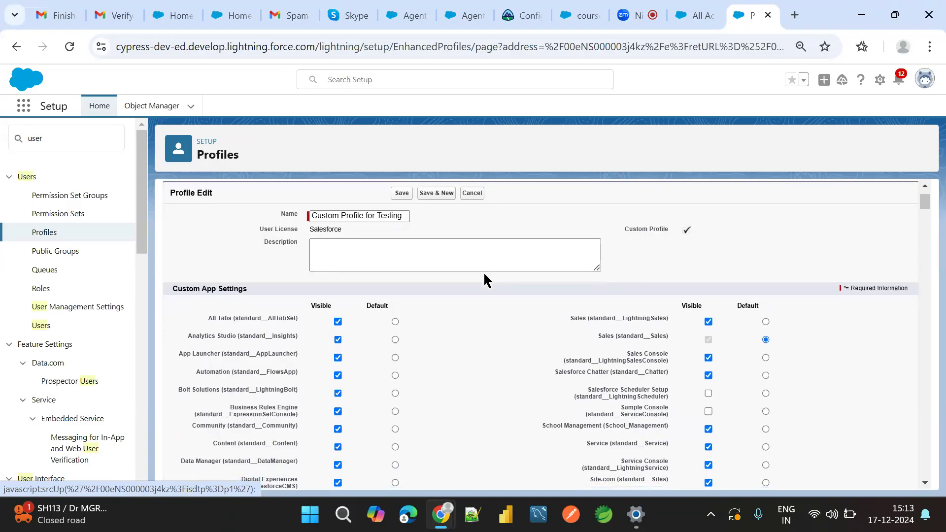
pyautogui.scroll(-1, 485, 276)
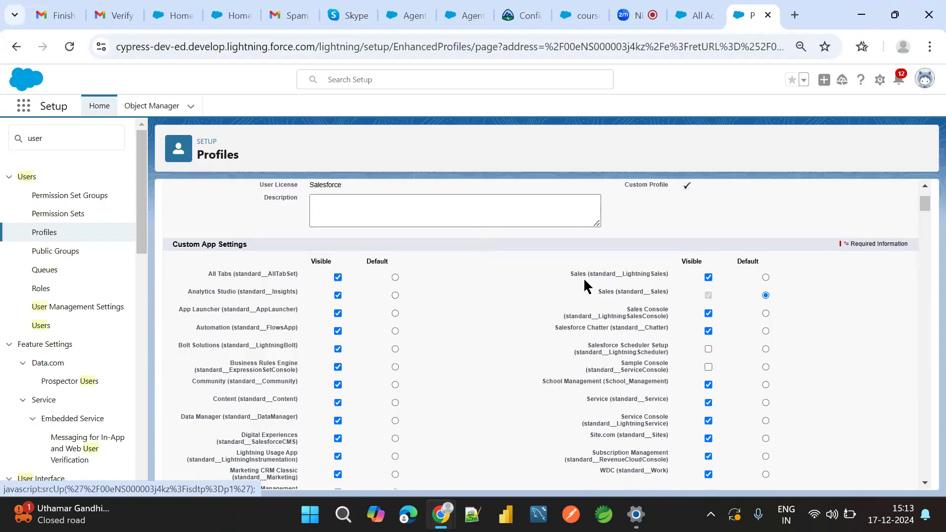
pyautogui.scroll(-1, 626, 296)
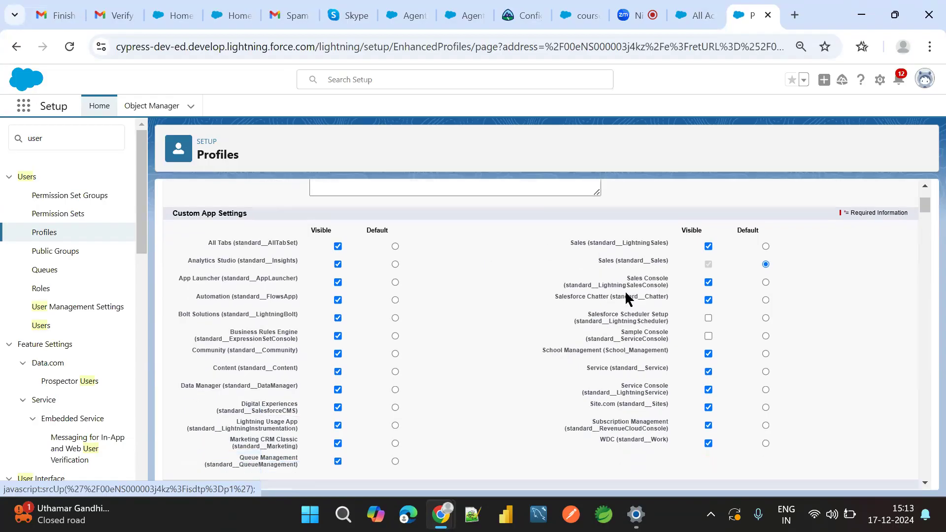
pyautogui.scroll(-1, 626, 296)
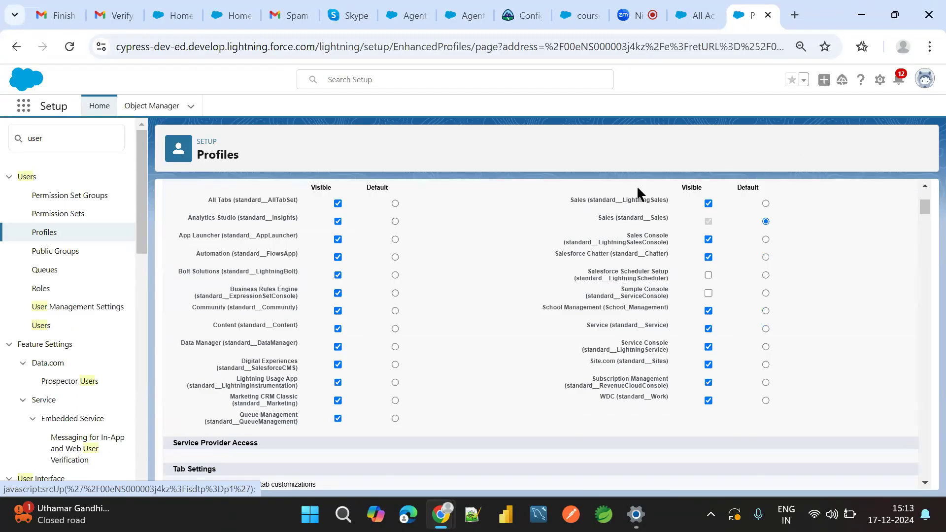
pyautogui.hotkey('ctrl', 'f')
pyautogui.write('accou')
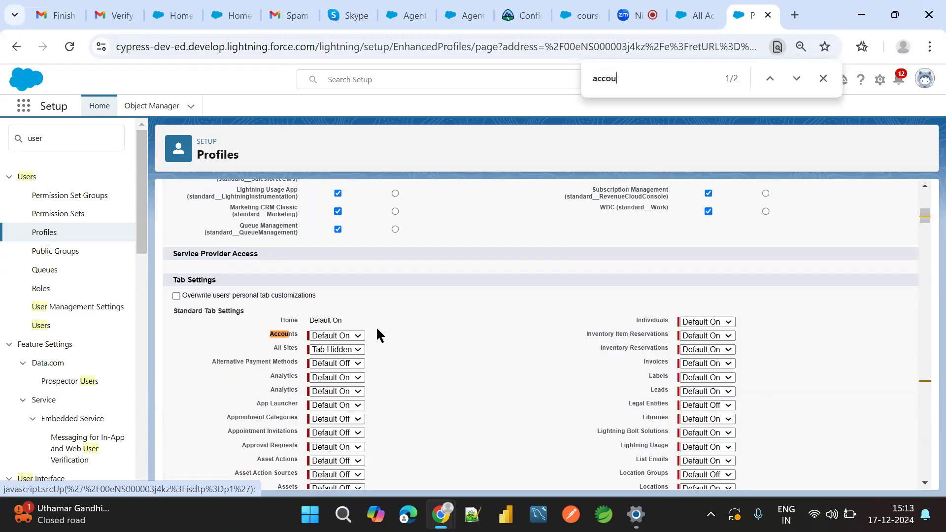
pyautogui.scroll(-1, 359, 334)
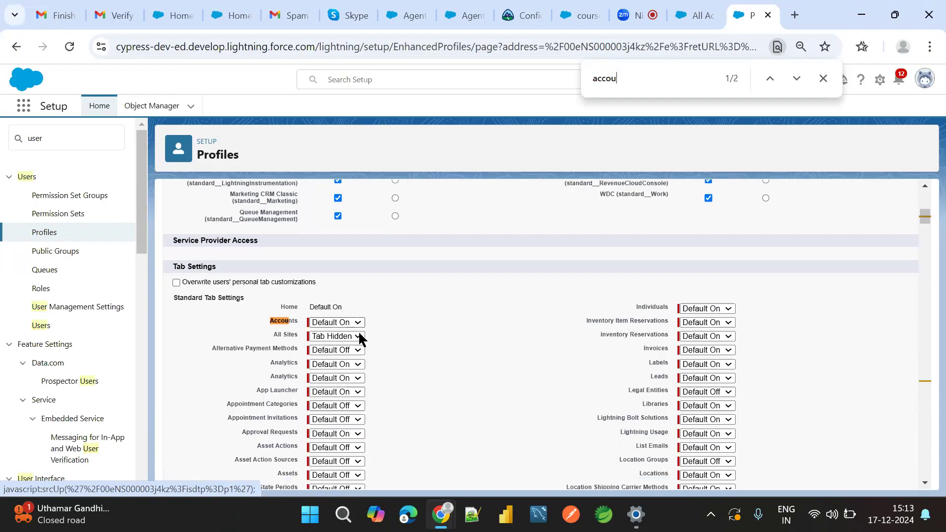
pyautogui.click(797, 78)
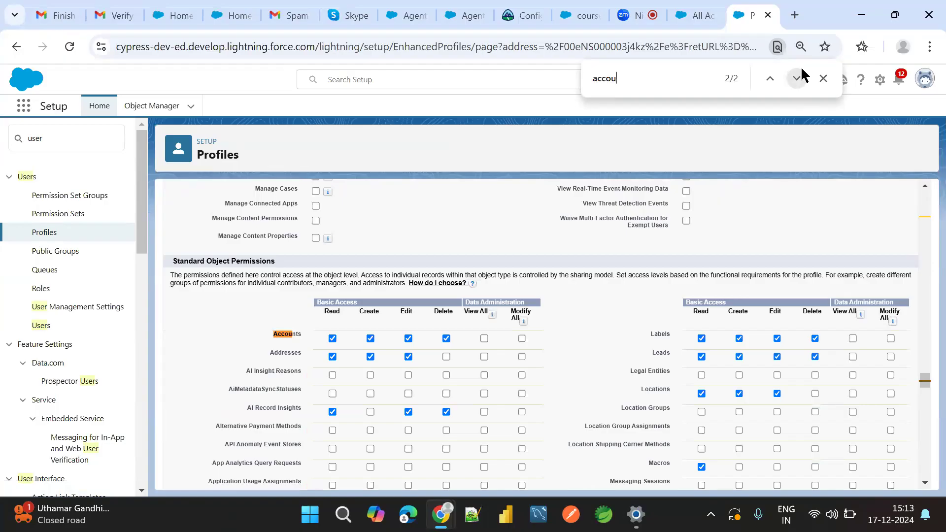
# Set the Accounts tab setting to Tab Hidden and save the profile.
pyautogui.click(770, 78)
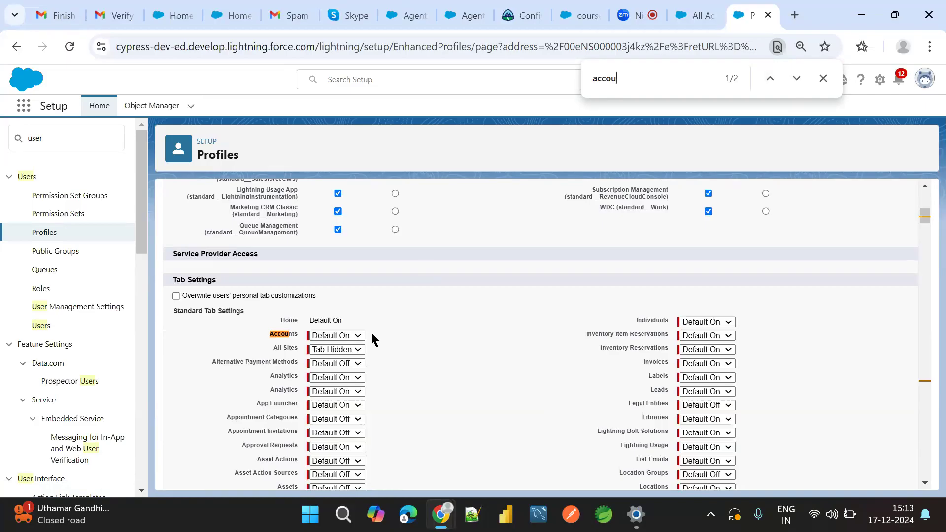
pyautogui.scroll(-1, 372, 337)
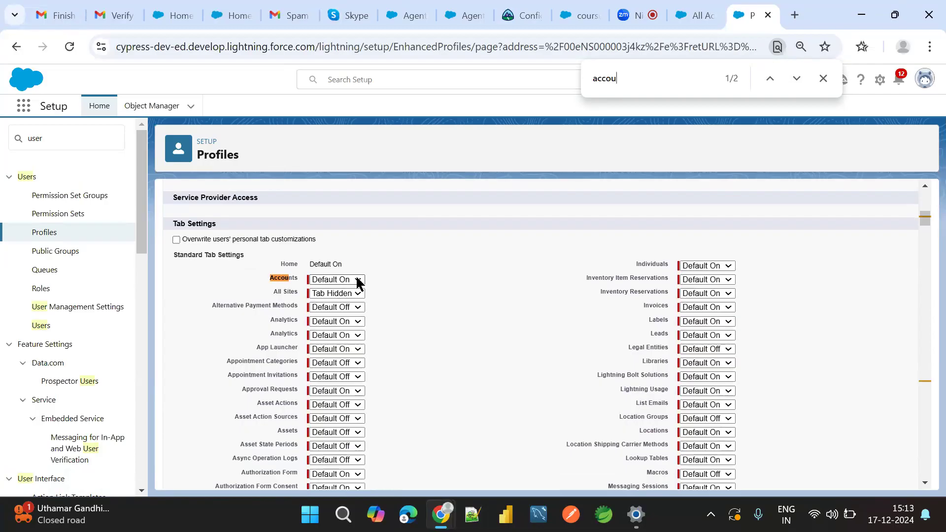
pyautogui.click(358, 280)
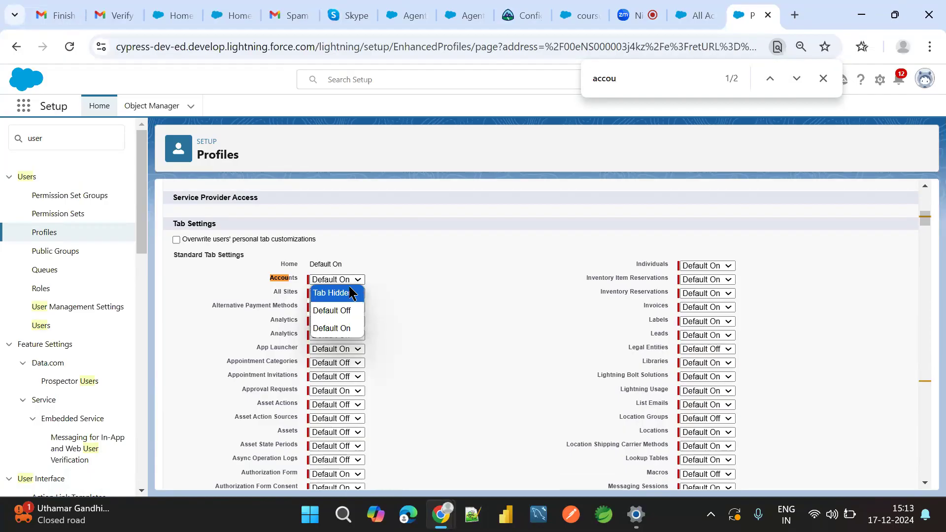
pyautogui.click(348, 293)
pyautogui.scroll(15, 465, 242)
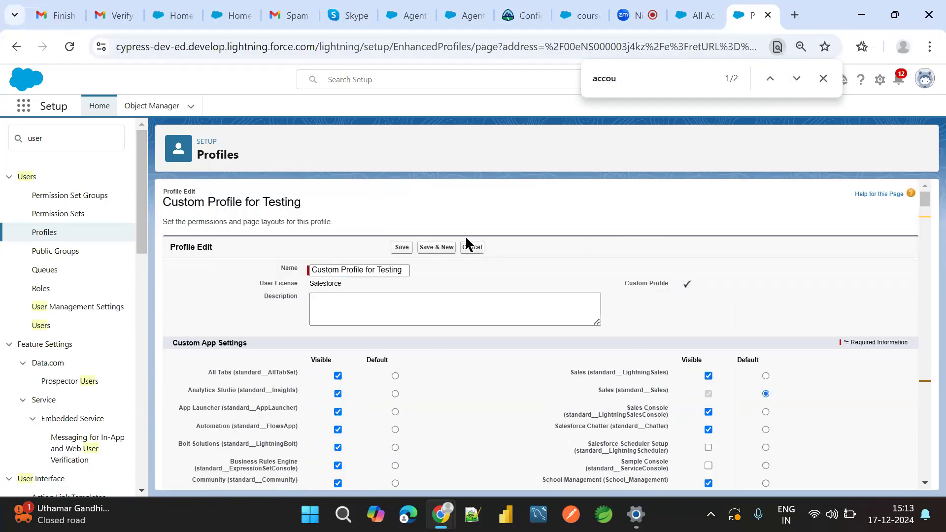
pyautogui.click(401, 248)
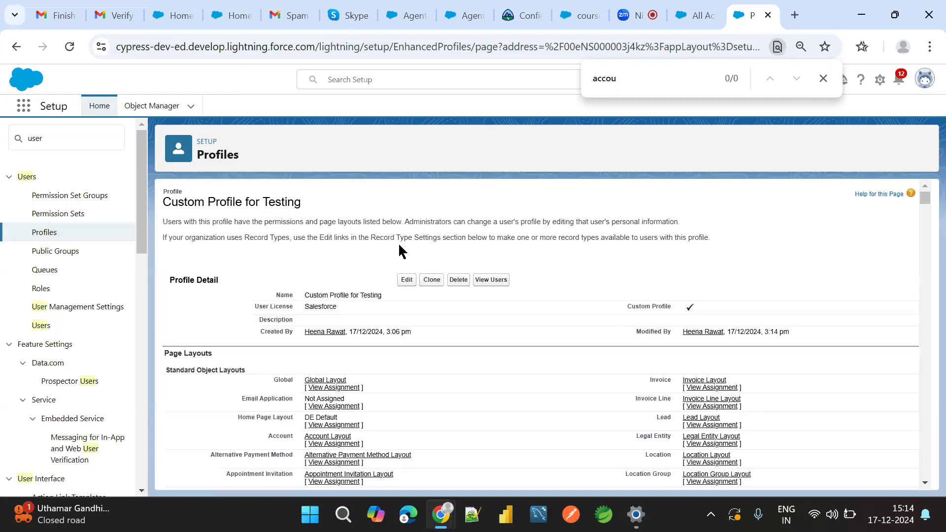
# Remove Accounts Create, Edit and Delete permissions, save the profile, and switch to the incognito window.
pyautogui.scroll(7, 433, 229)
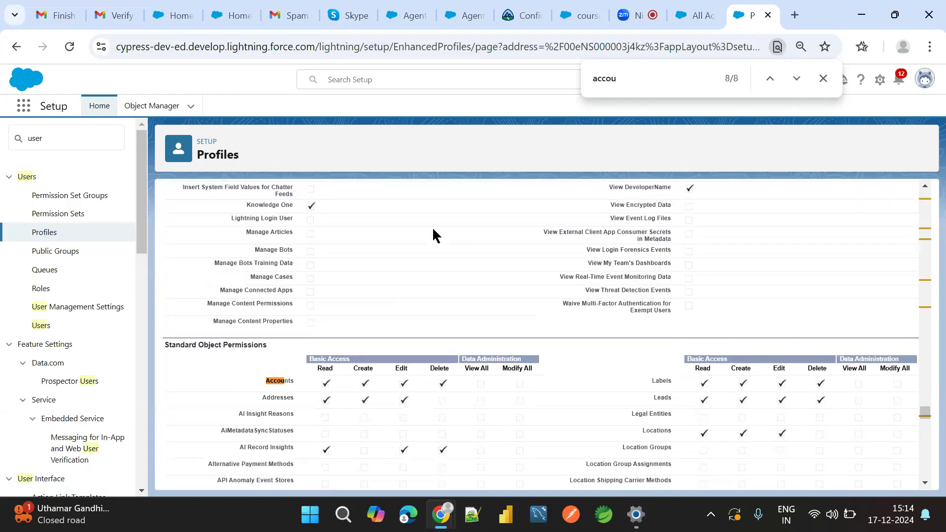
pyautogui.scroll(10, 433, 227)
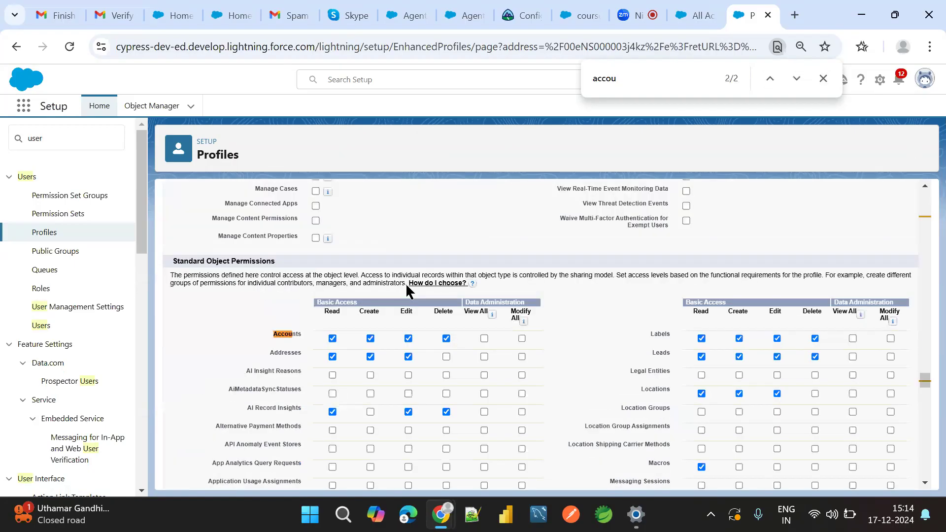
pyautogui.scroll(-1, 407, 285)
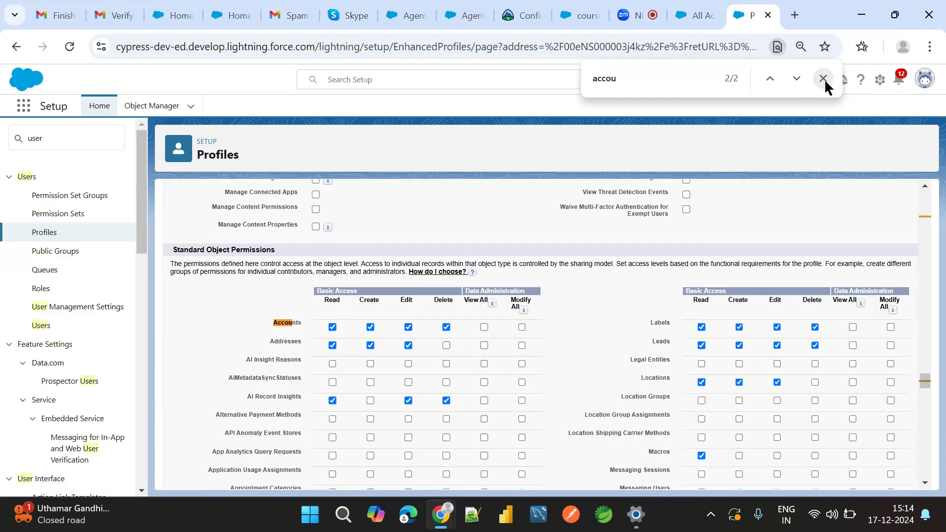
pyautogui.click(371, 327)
pyautogui.click(408, 327)
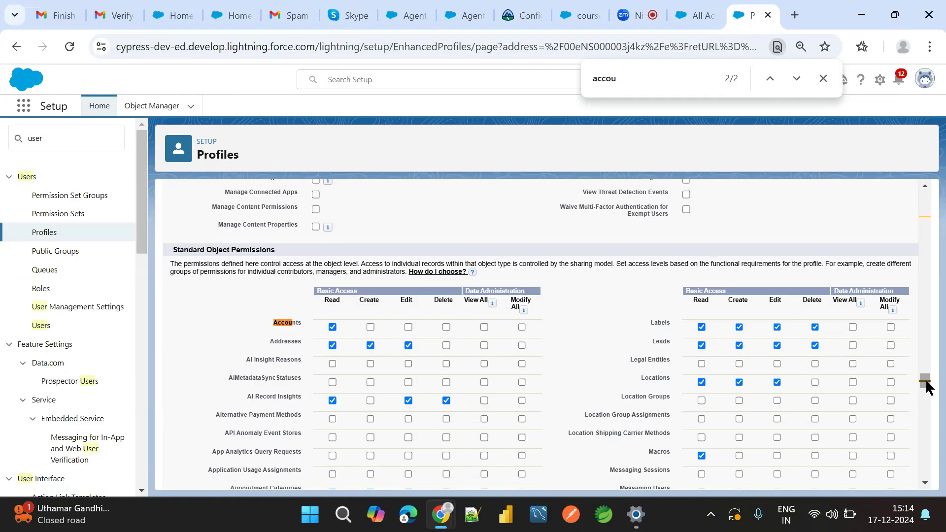
pyautogui.moveTo(926, 387); pyautogui.dragTo(925, 470)
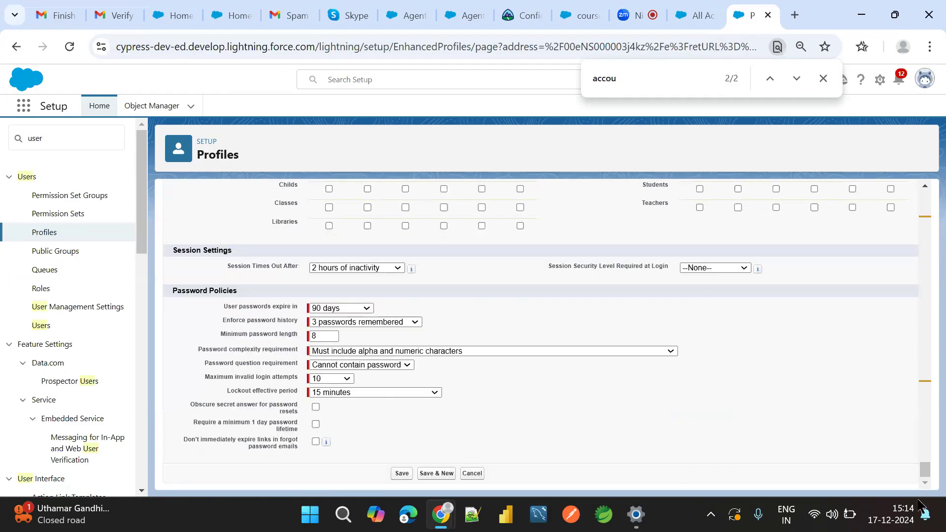
pyautogui.click(401, 473)
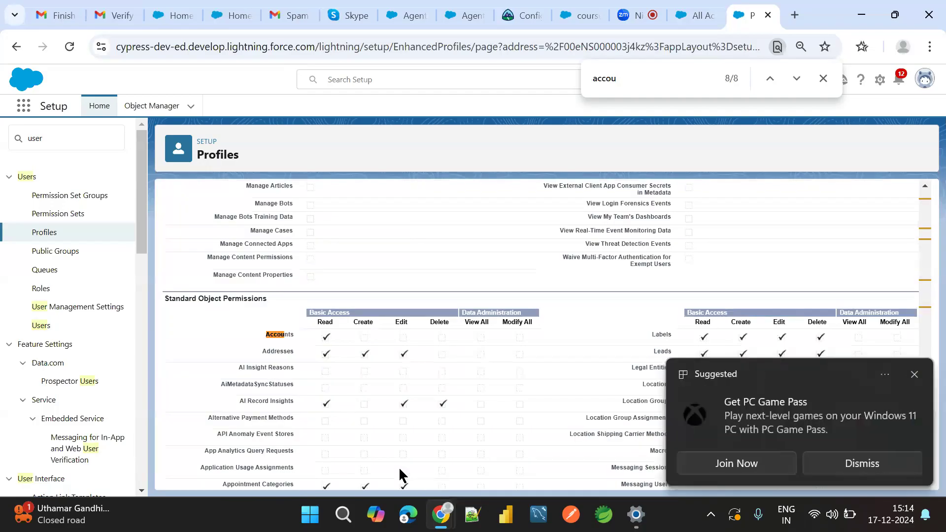
pyautogui.hotkey('alt', 'Tab')
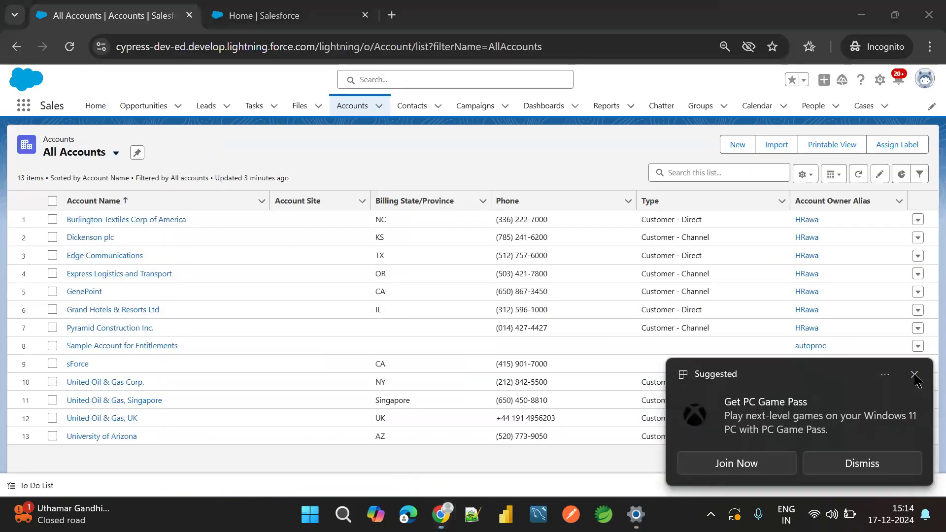
# Reload the second user's All Accounts list, then return to the Setup profile window.
pyautogui.click(61, 44)
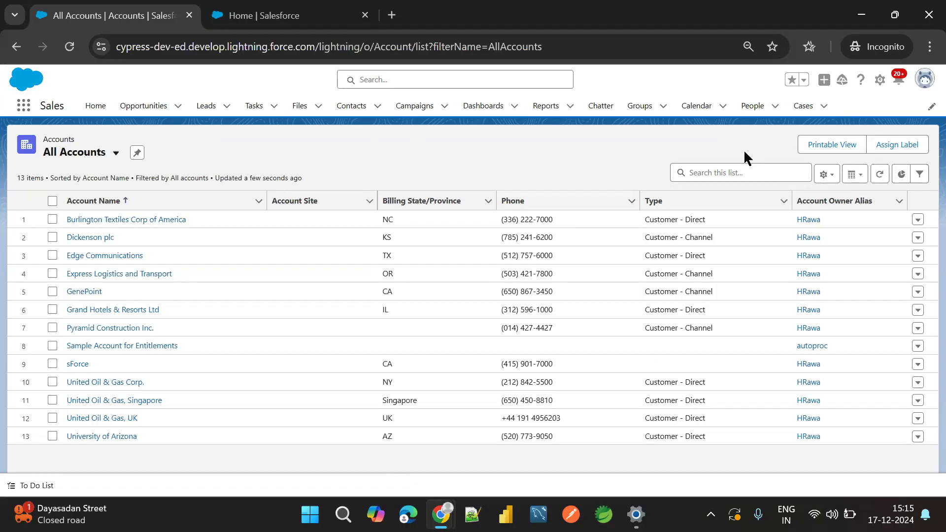
pyautogui.hotkey('alt', 'Tab')
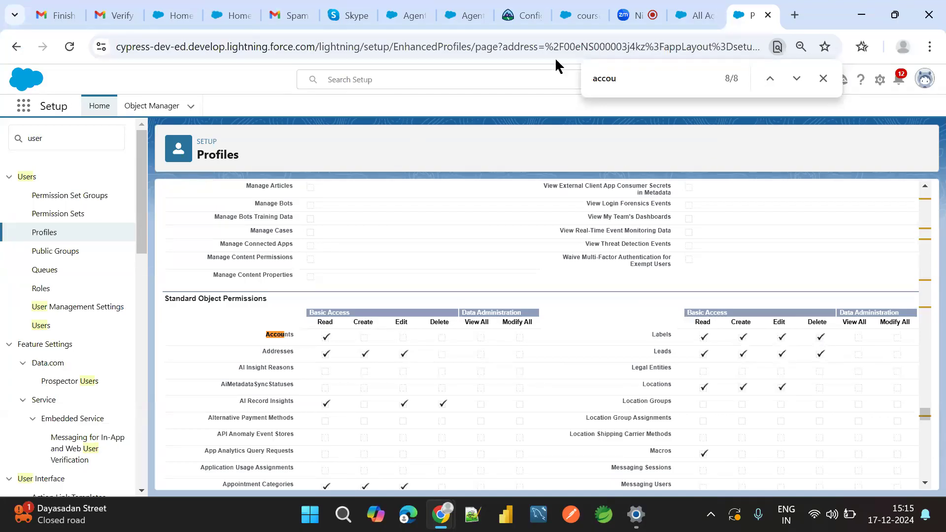
# Reload the All Accounts list in the main window, then switch to the incognito session.
pyautogui.click(708, 6)
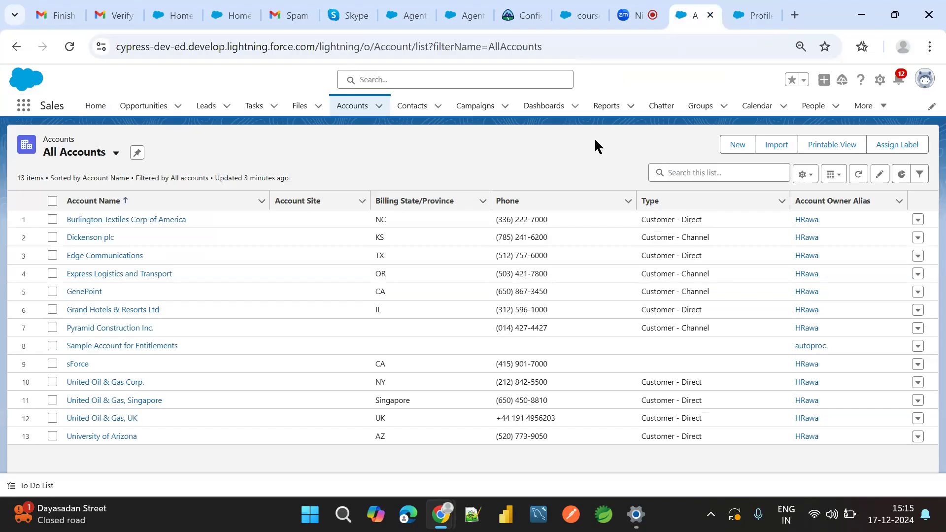
pyautogui.click(70, 47)
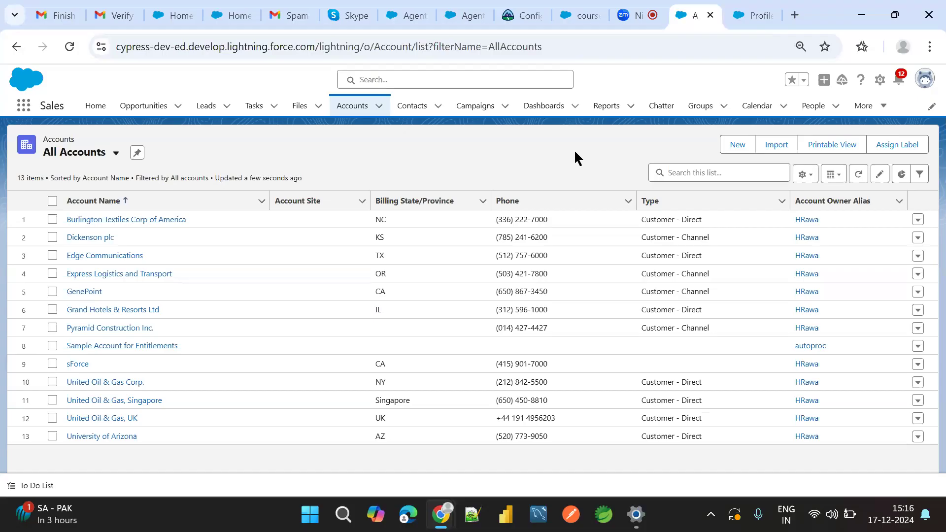
pyautogui.hotkey('alt', 'Tab')
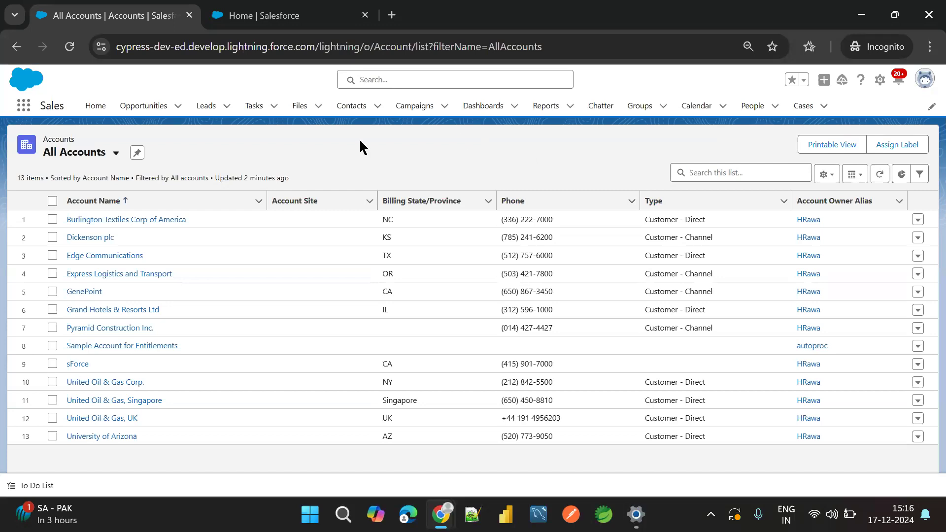
# As the second user, review the Details fields of Burlington Textiles Corp of America, then return to the admin window.
pyautogui.click(167, 222)
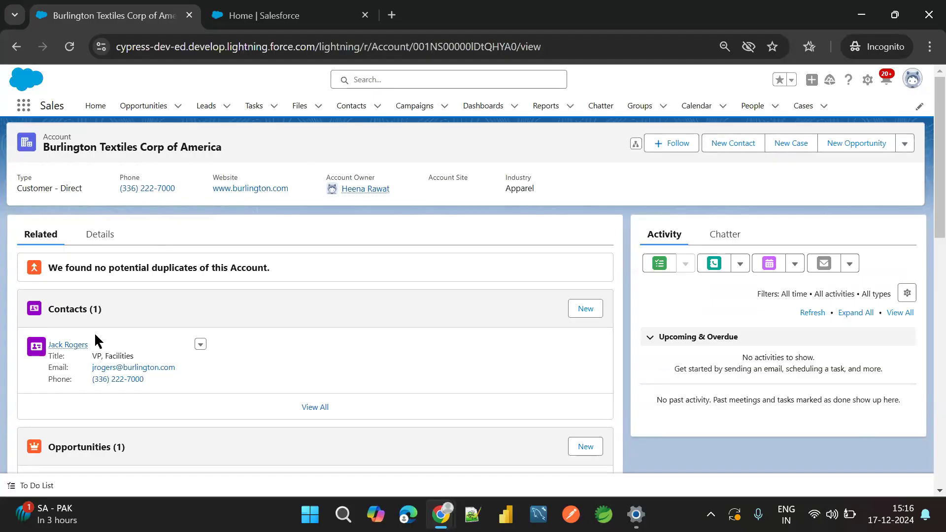
pyautogui.click(201, 345)
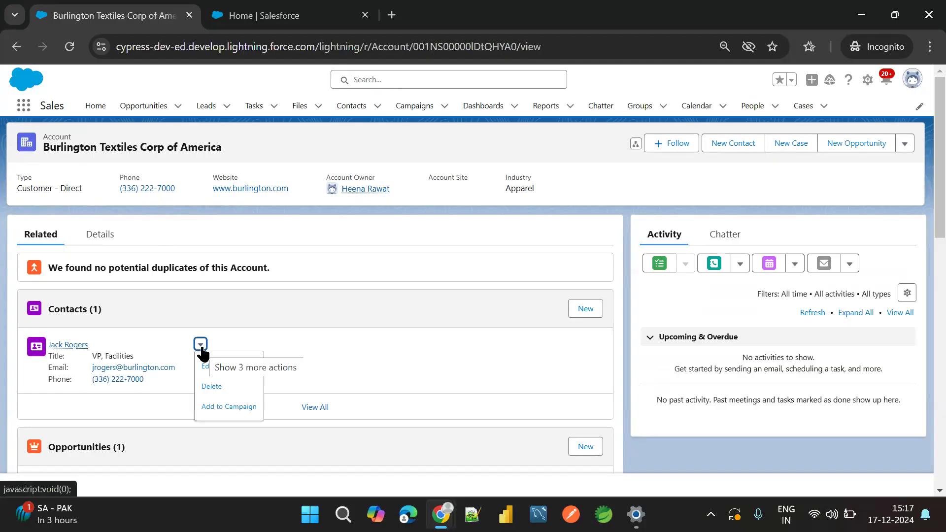
pyautogui.click(104, 236)
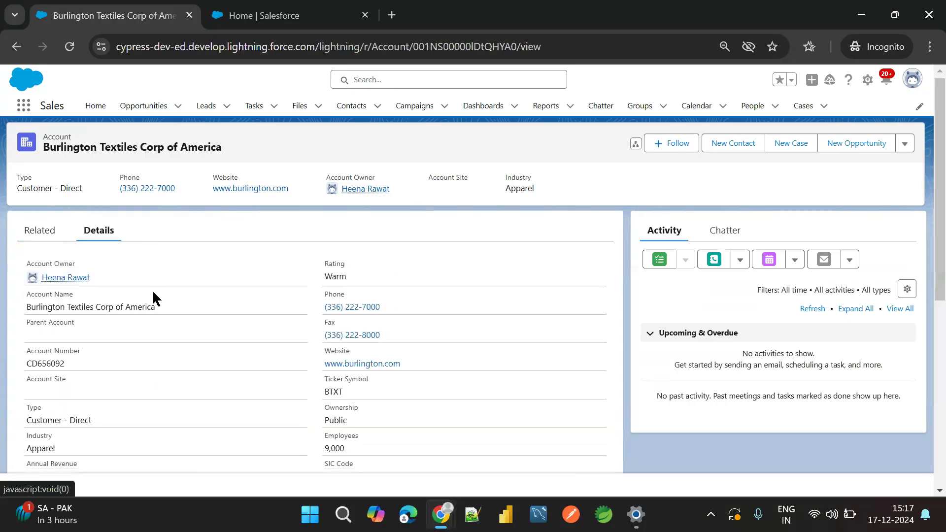
pyautogui.scroll(-5, 154, 293)
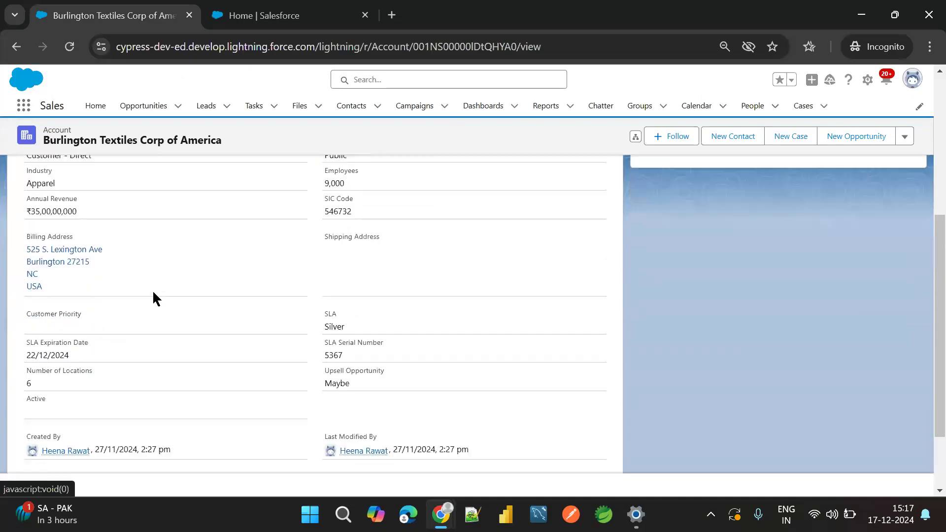
pyautogui.scroll(-2, 154, 293)
pyautogui.scroll(4, 154, 293)
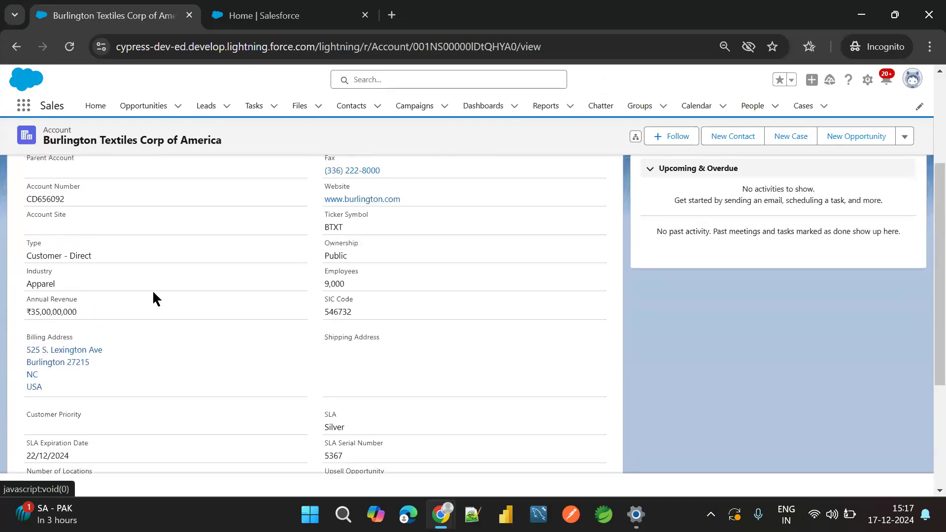
pyautogui.scroll(3, 154, 293)
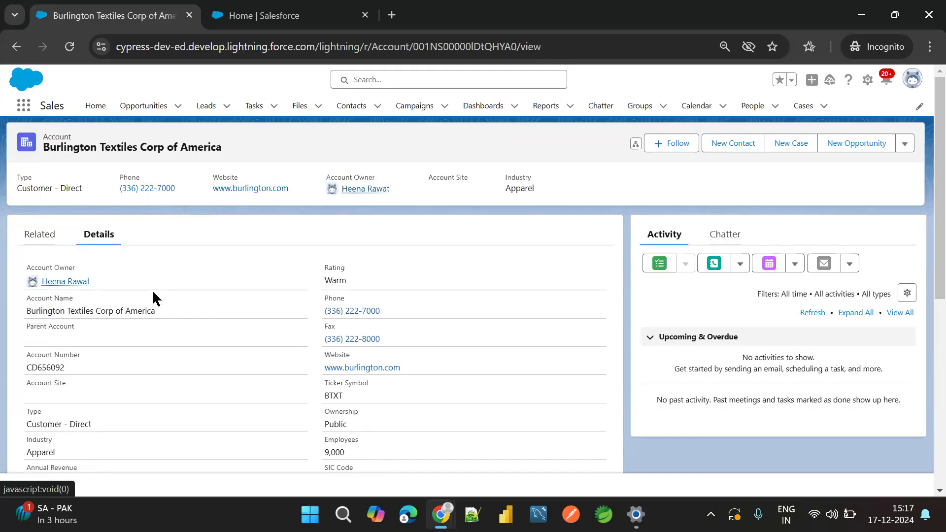
pyautogui.scroll(-1, 153, 292)
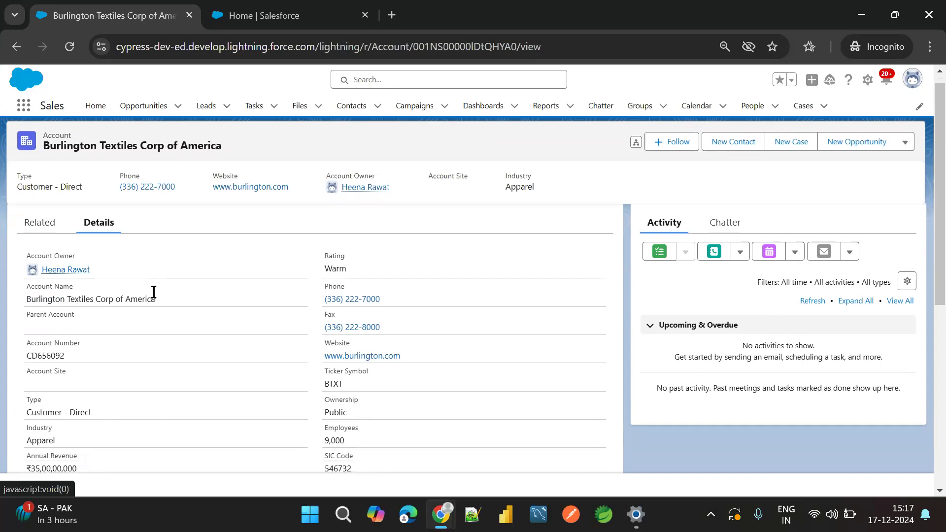
pyautogui.hotkey('alt', 'Tab')
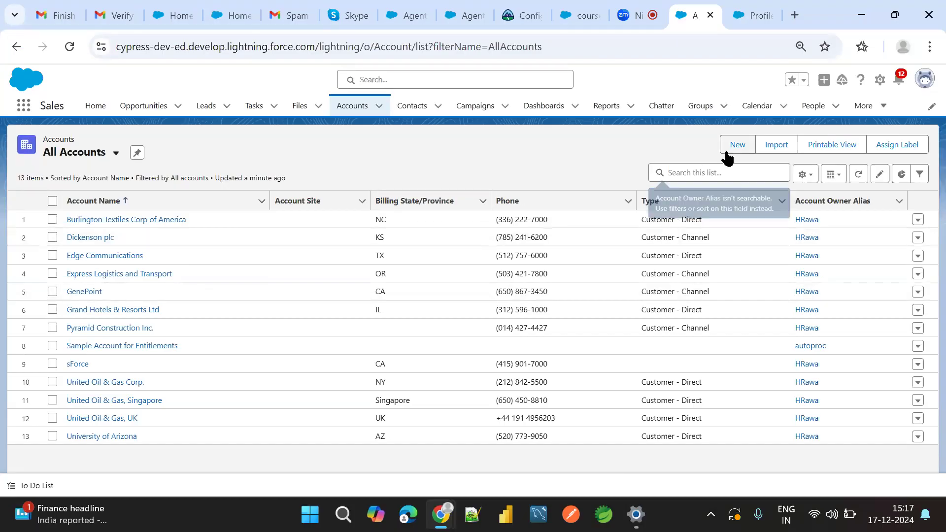
# Start a new account named Infosys with account number 12345.
pyautogui.click(737, 146)
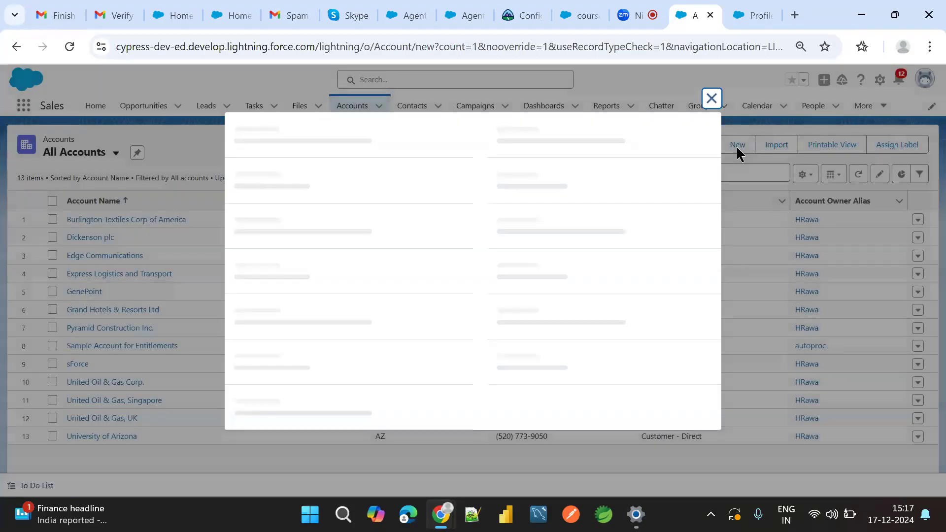
pyautogui.click(401, 244)
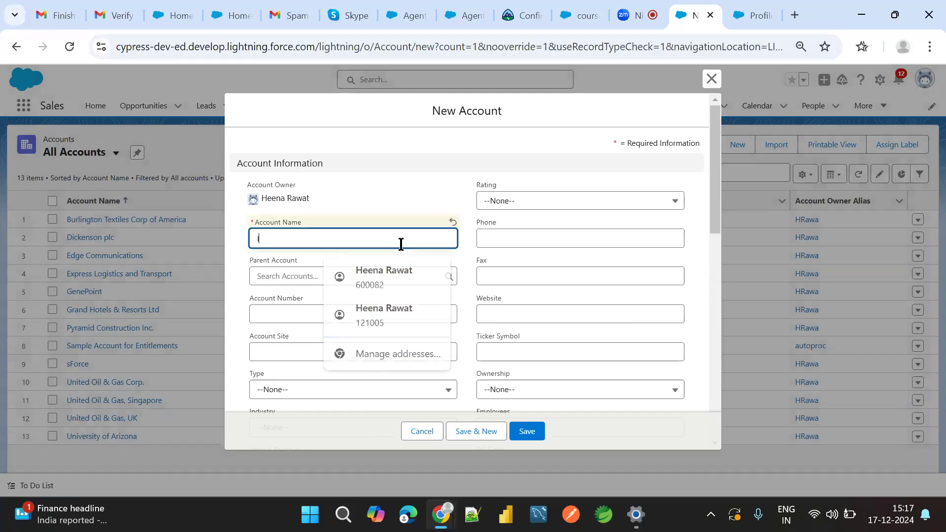
pyautogui.write('Infosys')
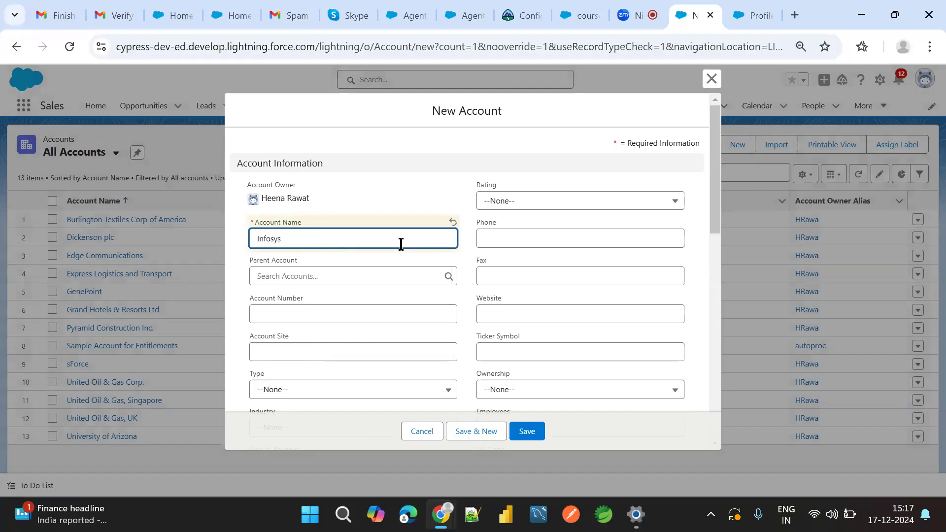
pyautogui.click(443, 276)
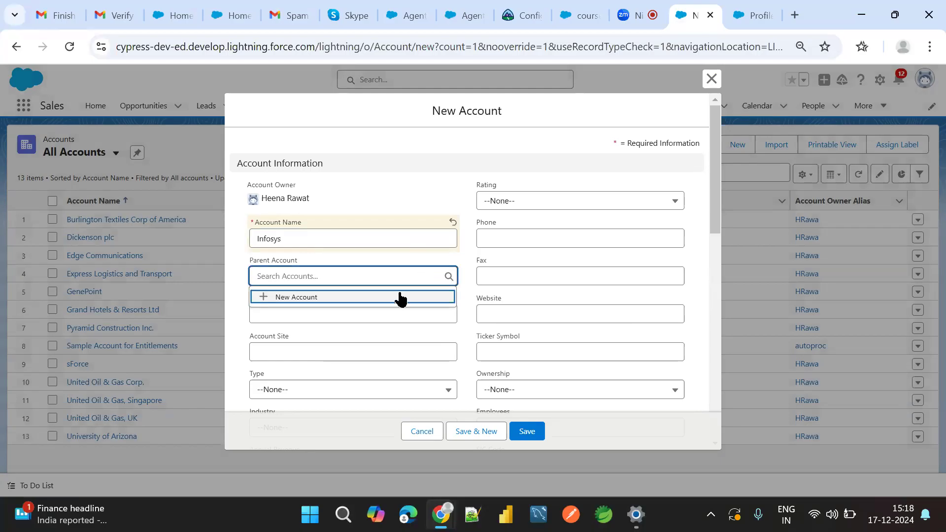
pyautogui.click(402, 317)
pyautogui.write('12345')
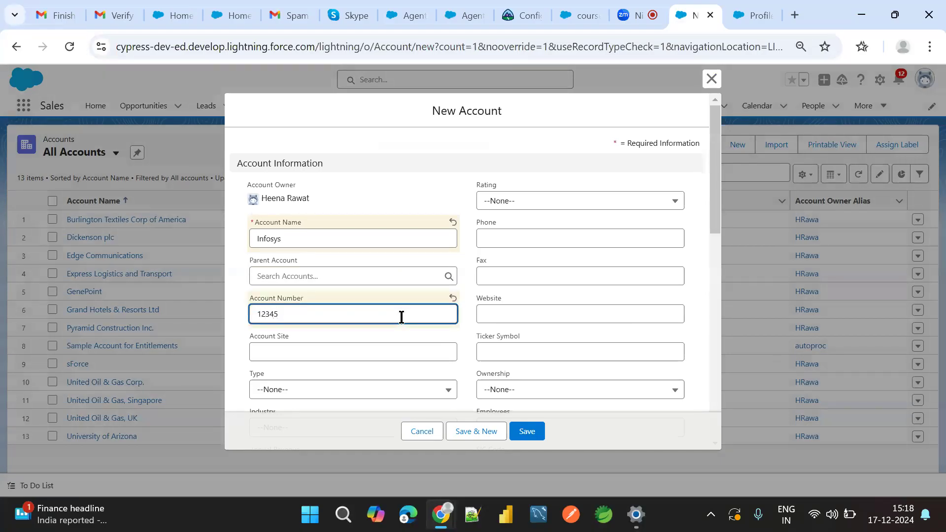
# Save the Infosys account, go back to the Accounts list, and dismiss the announcement.
pyautogui.scroll(-1, 401, 317)
pyautogui.scroll(-2, 404, 307)
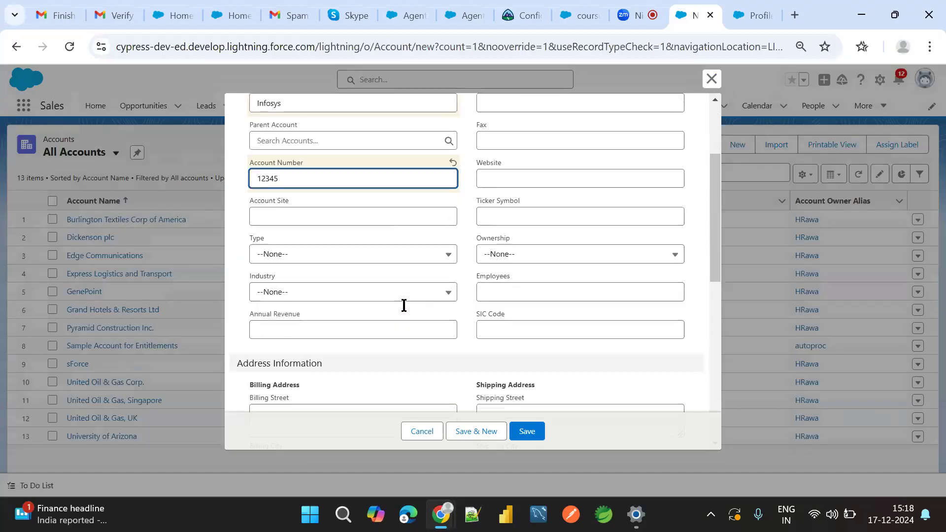
pyautogui.scroll(2, 404, 306)
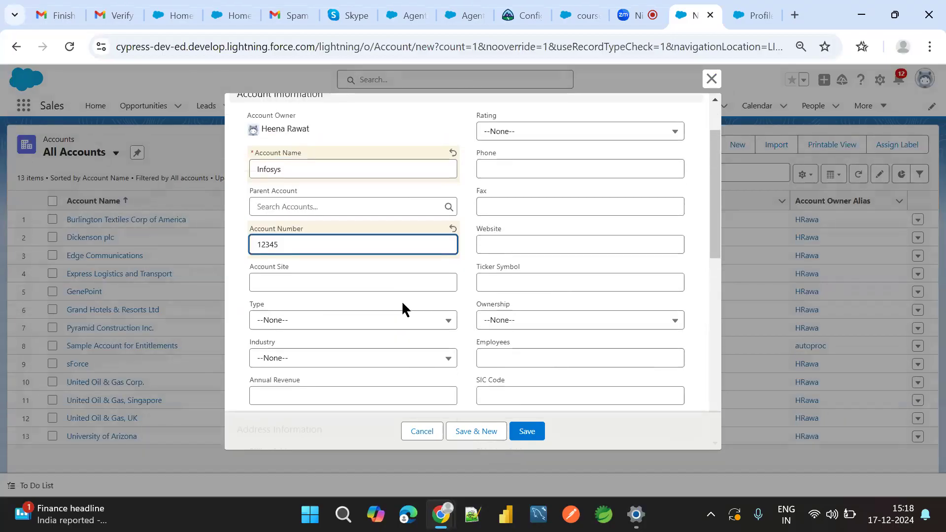
pyautogui.scroll(1, 291, 249)
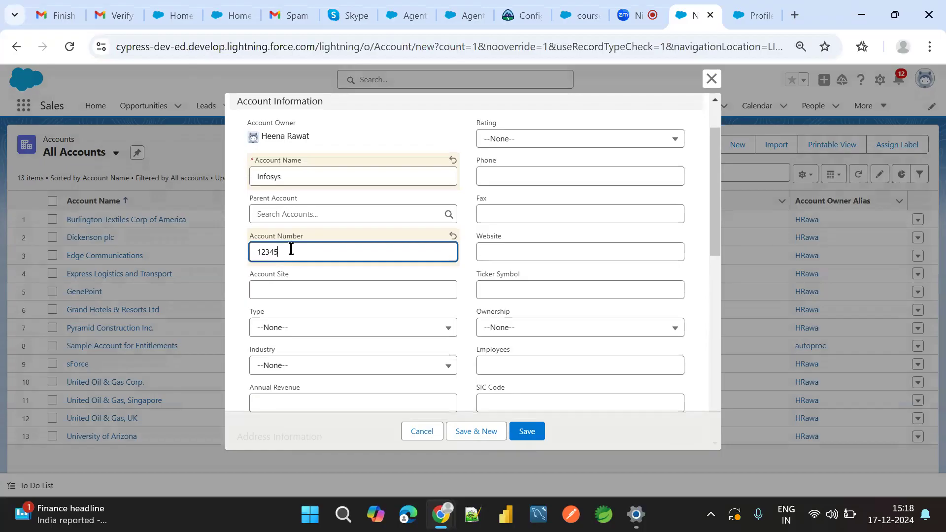
pyautogui.scroll(-5, 291, 251)
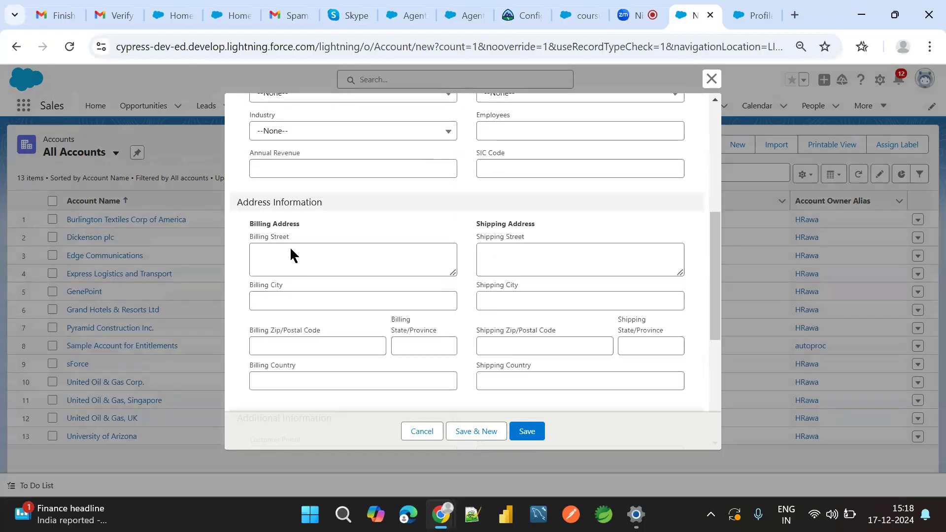
pyautogui.scroll(5, 479, 338)
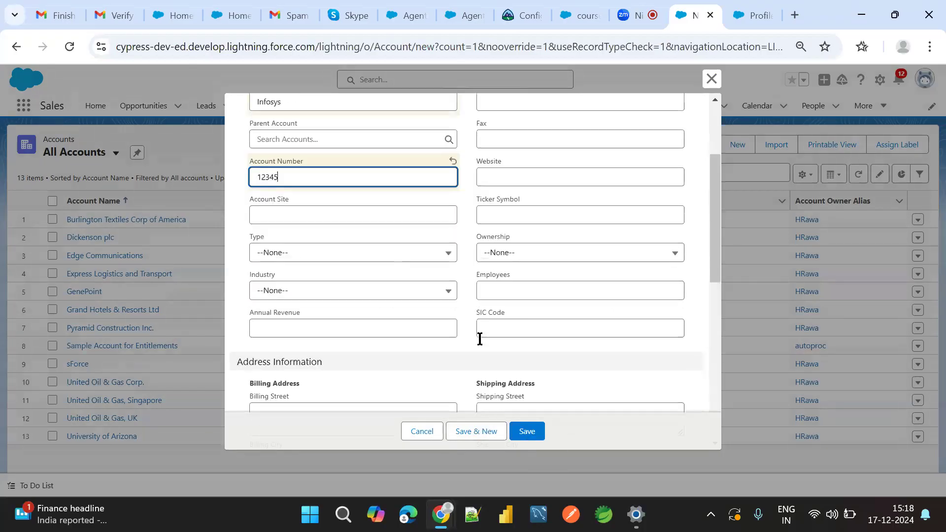
pyautogui.click(534, 434)
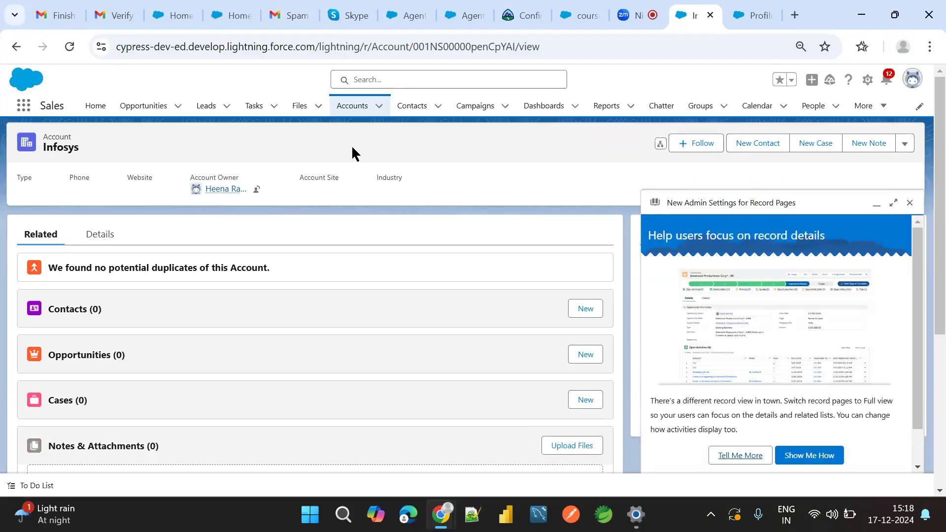
pyautogui.click(354, 103)
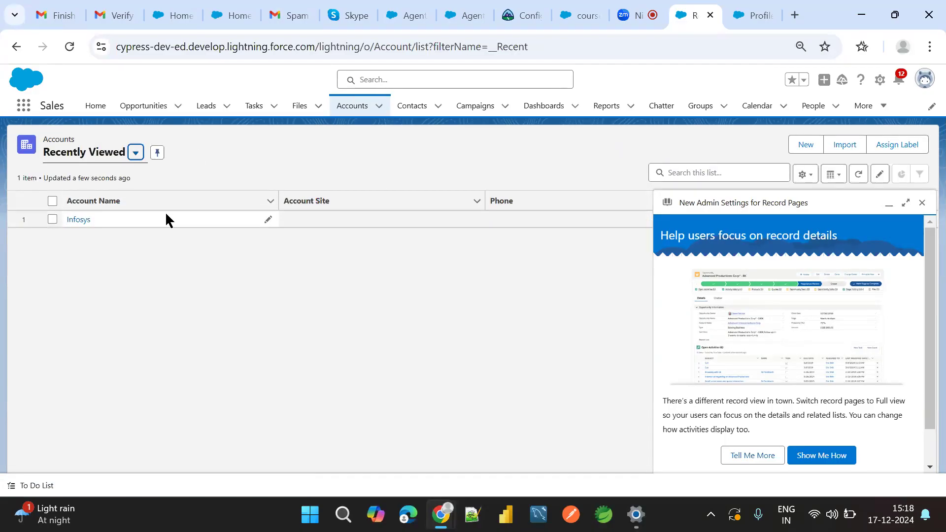
pyautogui.click(923, 203)
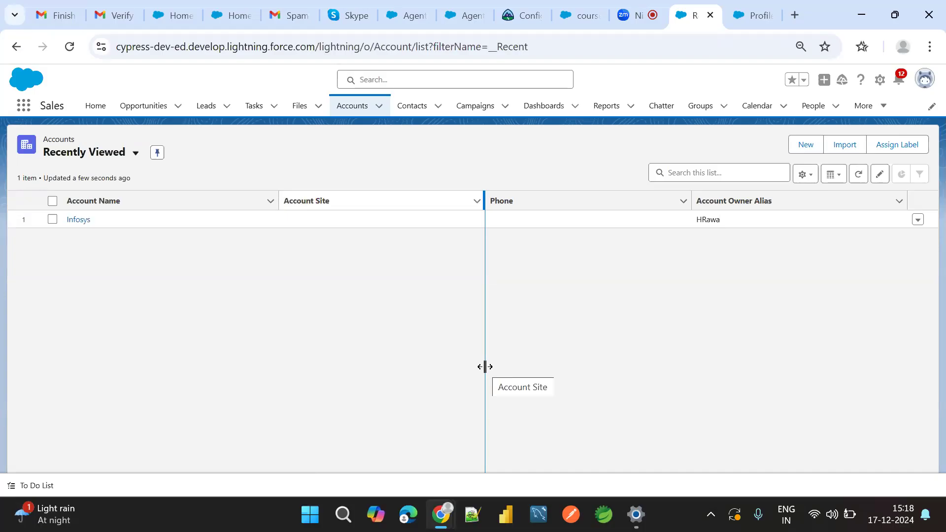
# In Setup, search Quick Find for 'shari' to open Sharing Settings, scrolled to the top.
pyautogui.click(757, 6)
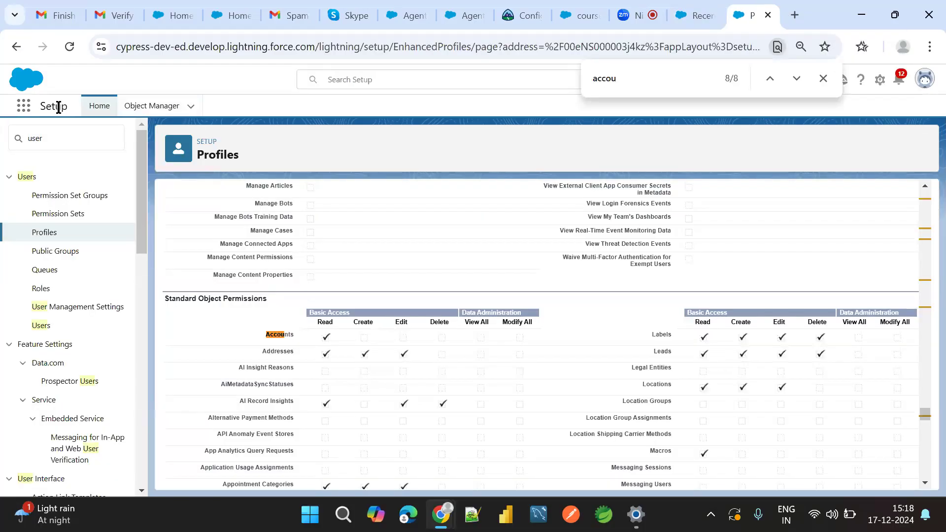
pyautogui.click(59, 141)
pyautogui.hotkey('ctrl', 'a')
pyautogui.write('shari')
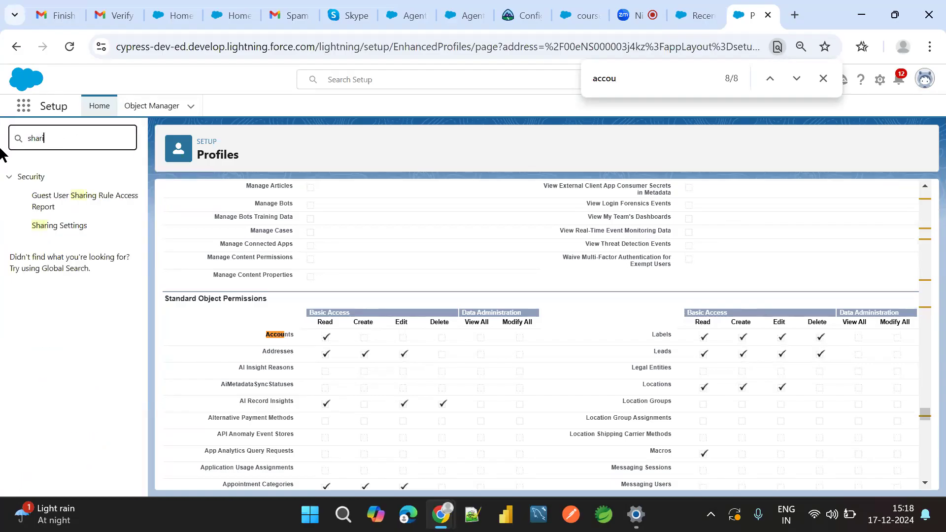
pyautogui.click(63, 227)
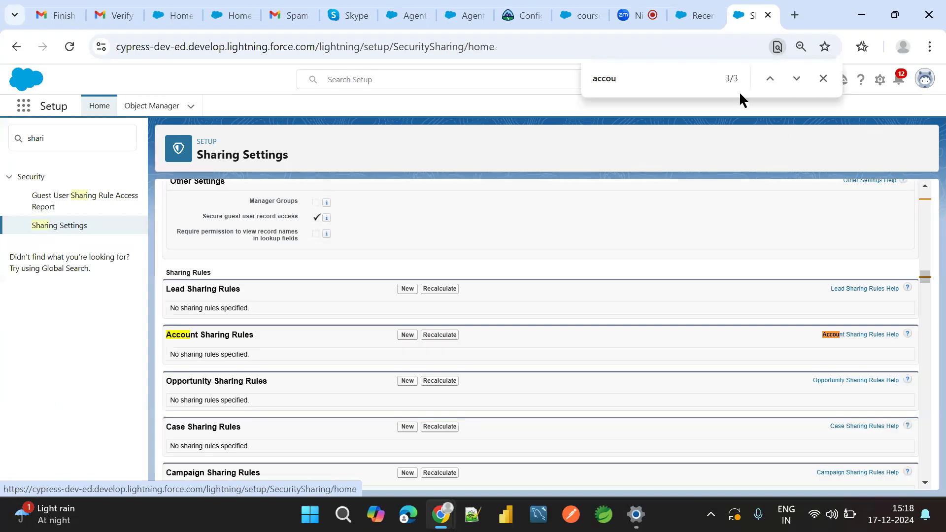
pyautogui.click(823, 79)
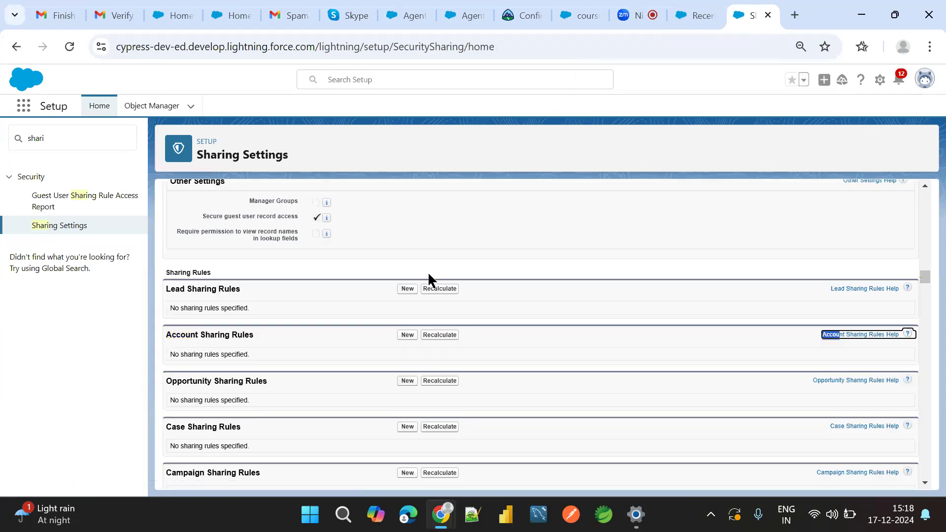
pyautogui.scroll(1, 380, 248)
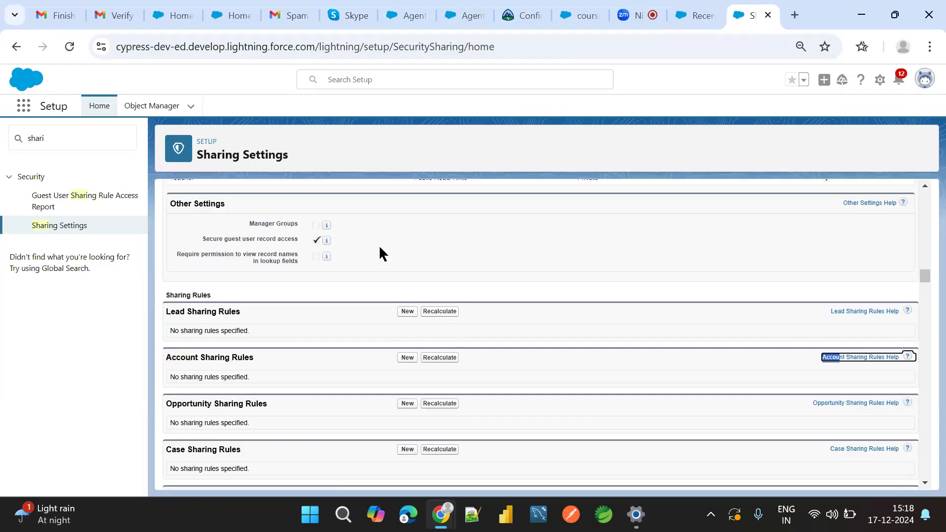
pyautogui.scroll(15, 380, 249)
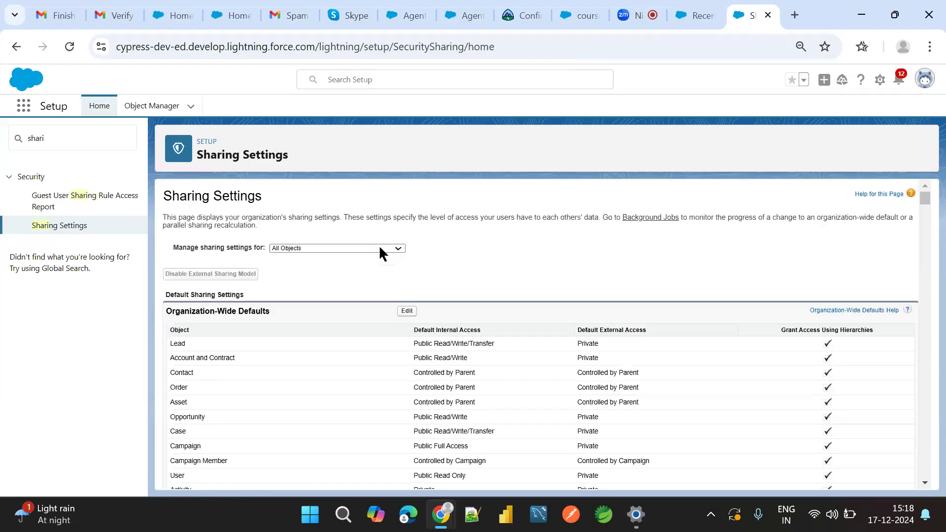
# Set Account and Contract default access to Private, accepting the Opportunity, Case and queue alerts.
pyautogui.click(407, 311)
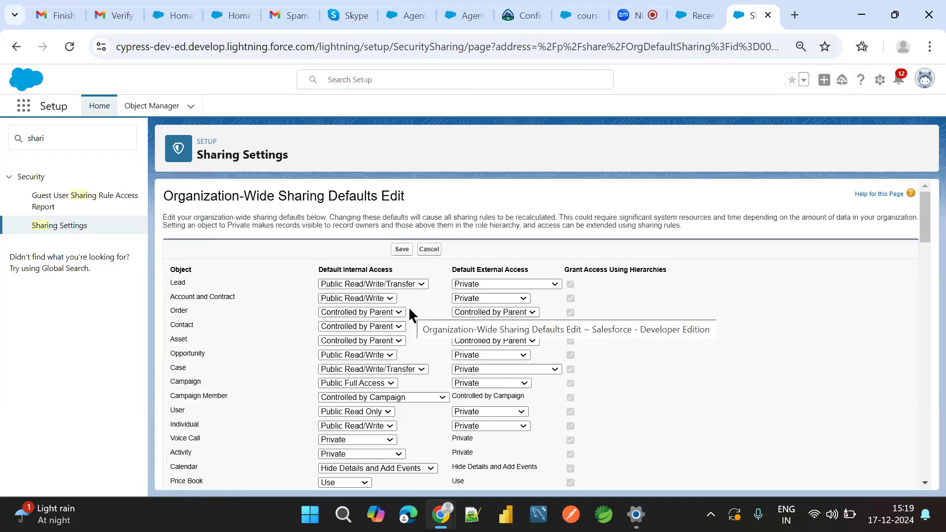
pyautogui.scroll(-1, 434, 318)
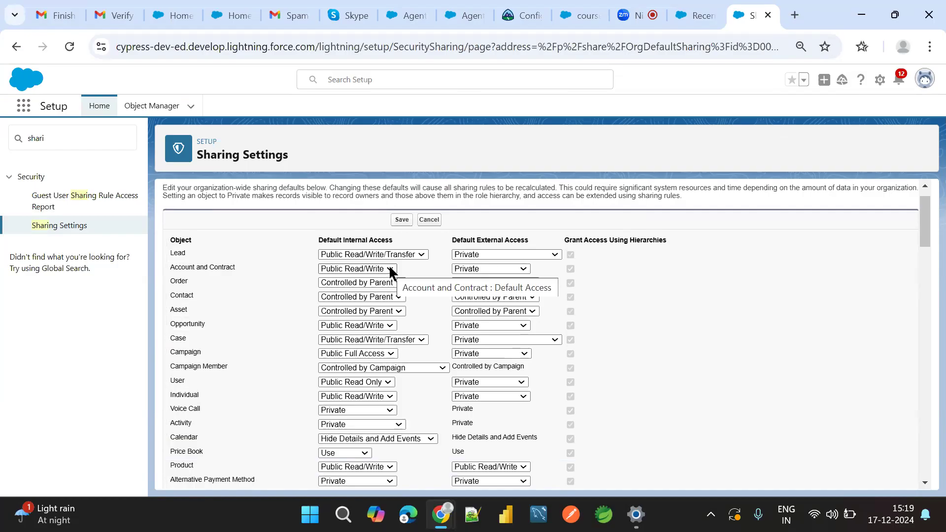
pyautogui.click(390, 270)
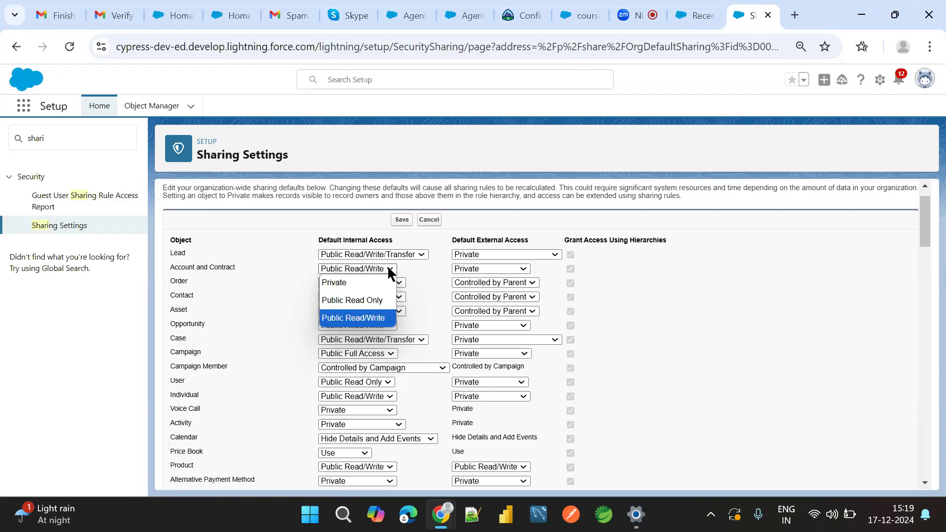
pyautogui.click(362, 288)
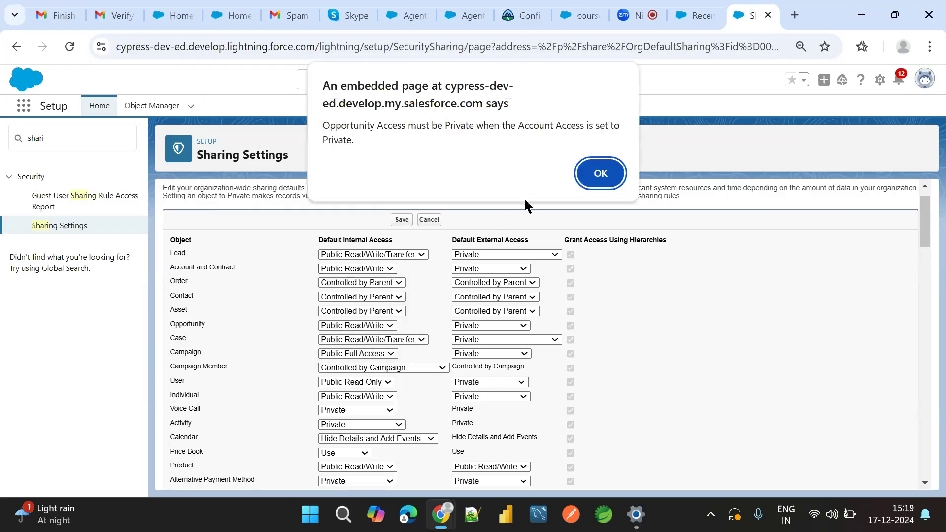
pyautogui.click(595, 179)
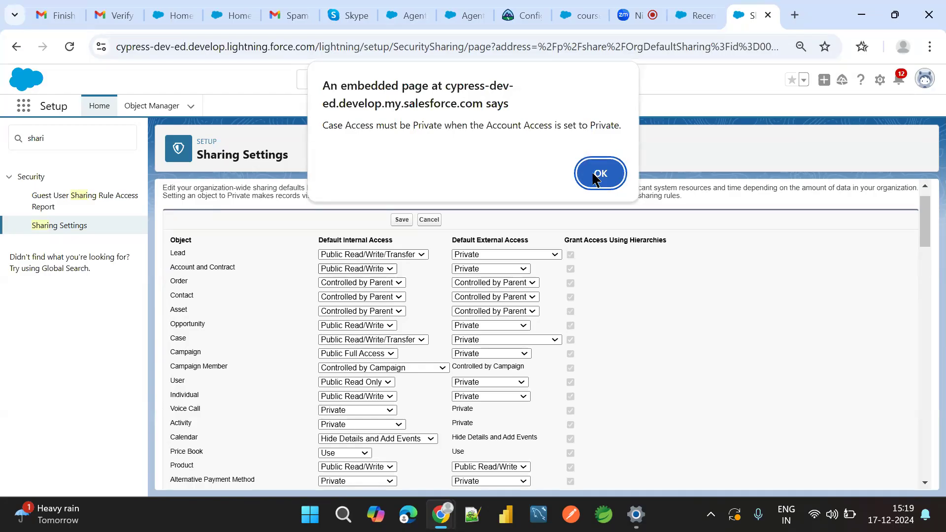
pyautogui.click(598, 175)
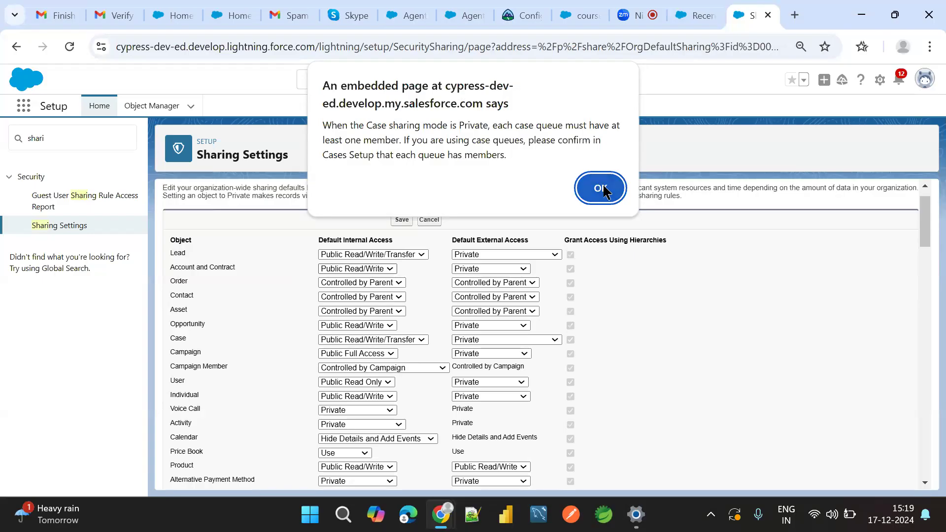
pyautogui.click(599, 186)
pyautogui.scroll(-1, 604, 187)
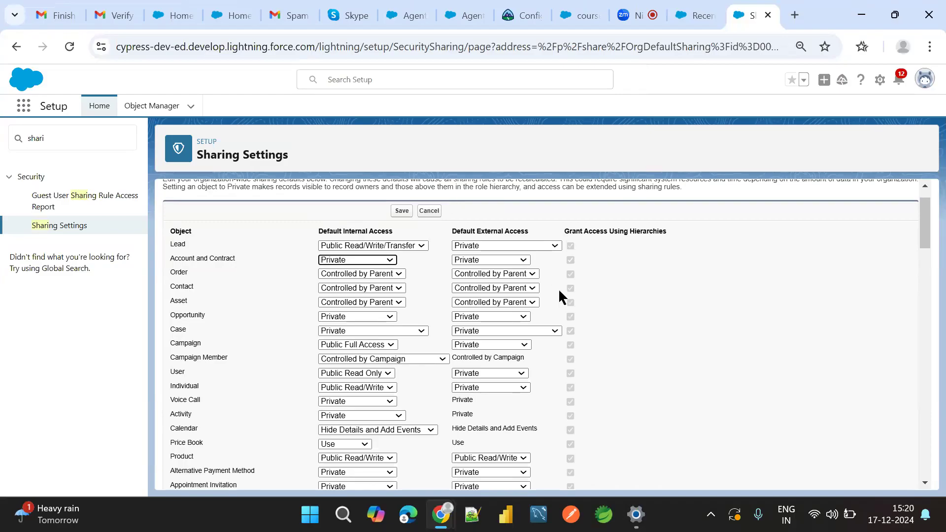
pyautogui.click(692, 19)
pyautogui.click(752, 15)
pyautogui.hotkey('alt', 'Tab')
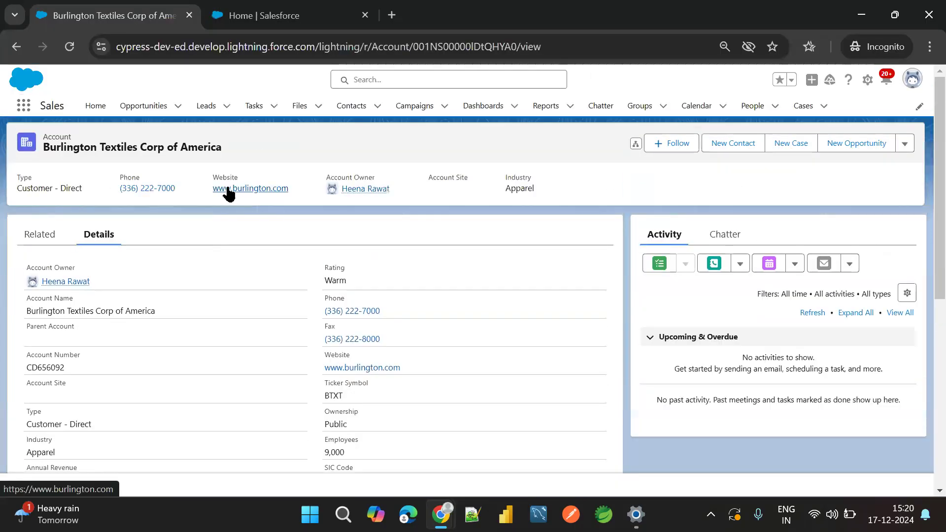
# As the second user, go back to All Accounts to confirm all 14 accounts, including Infosys, appear.
pyautogui.click(19, 51)
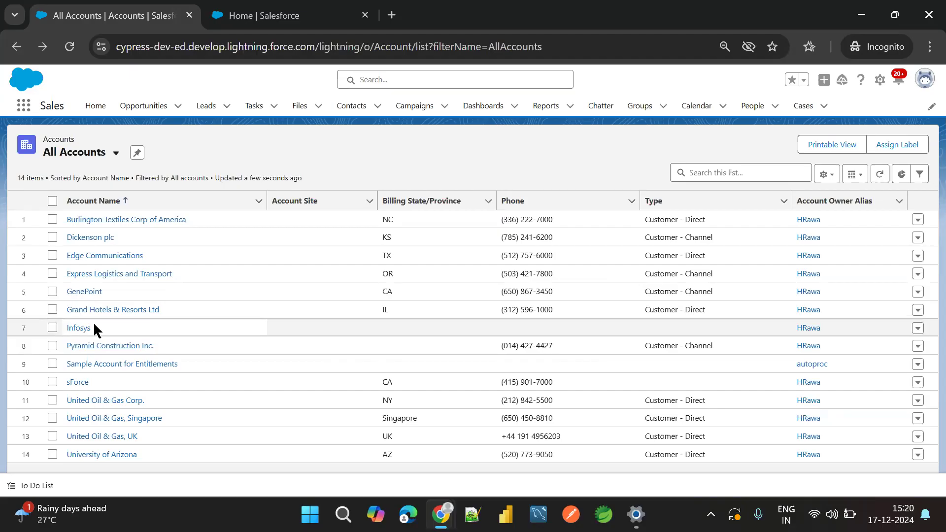
pyautogui.hotkey('alt', 'Tab')
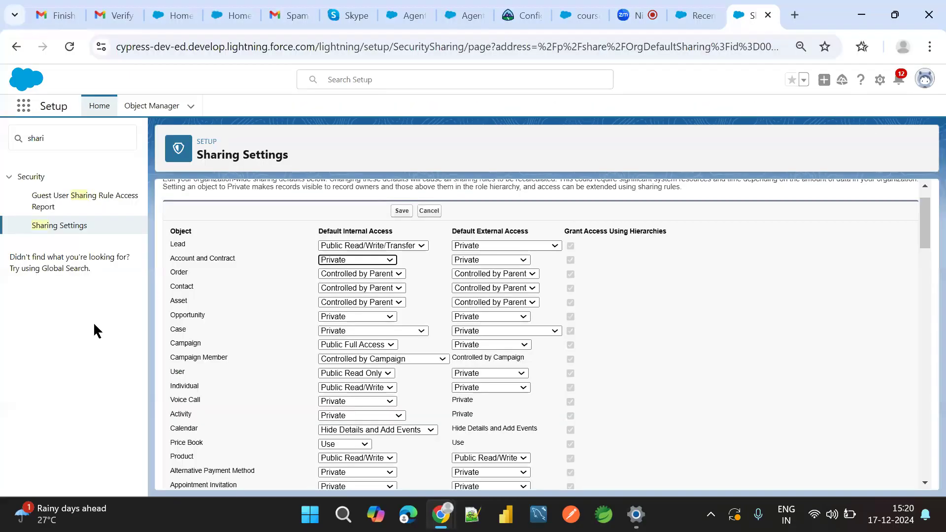
# Save the Private sharing defaults and confirm the sharing recalculation.
pyautogui.click(401, 213)
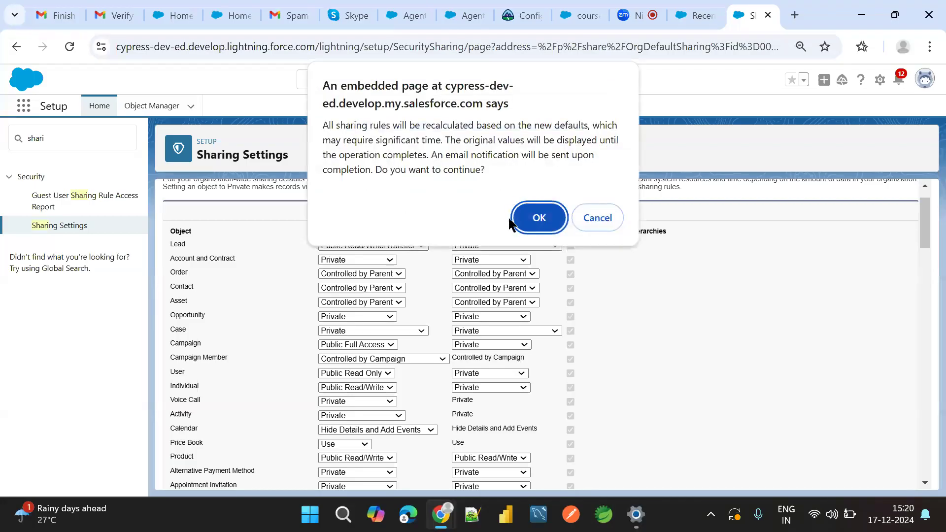
pyautogui.click(539, 220)
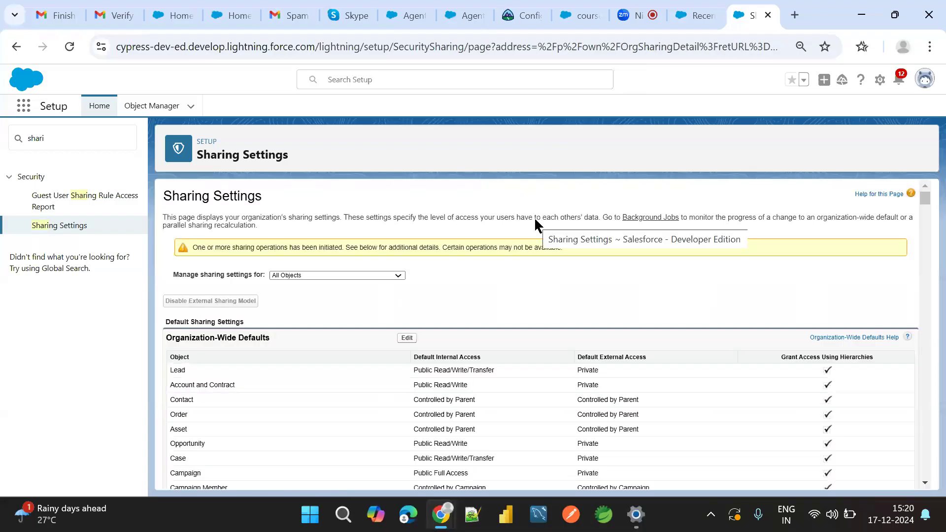
# Reload Sharing Settings and check that Account and Contract now shows Private access.
pyautogui.hotkey('alt', 'Tab')
pyautogui.hotkey('alt', 'Tab')
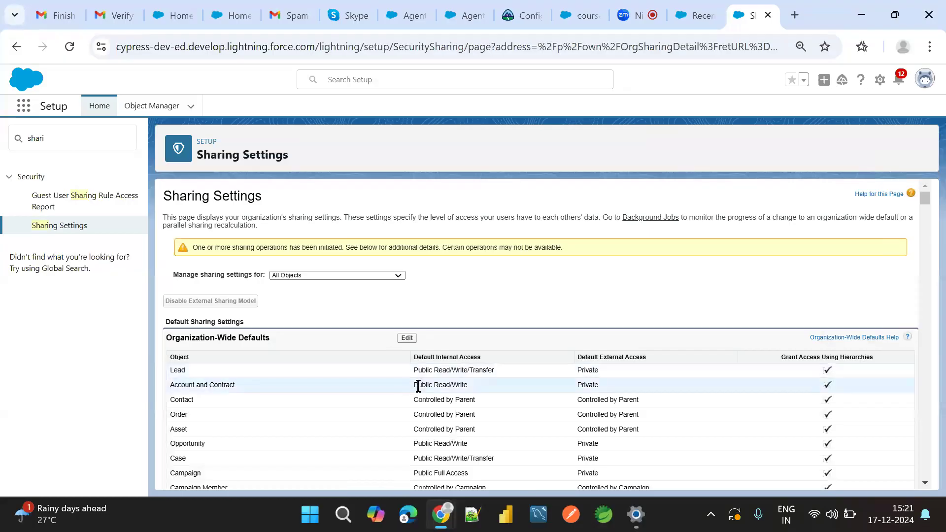
pyautogui.moveTo(418, 386); pyautogui.dragTo(465, 386)
pyautogui.click(502, 386)
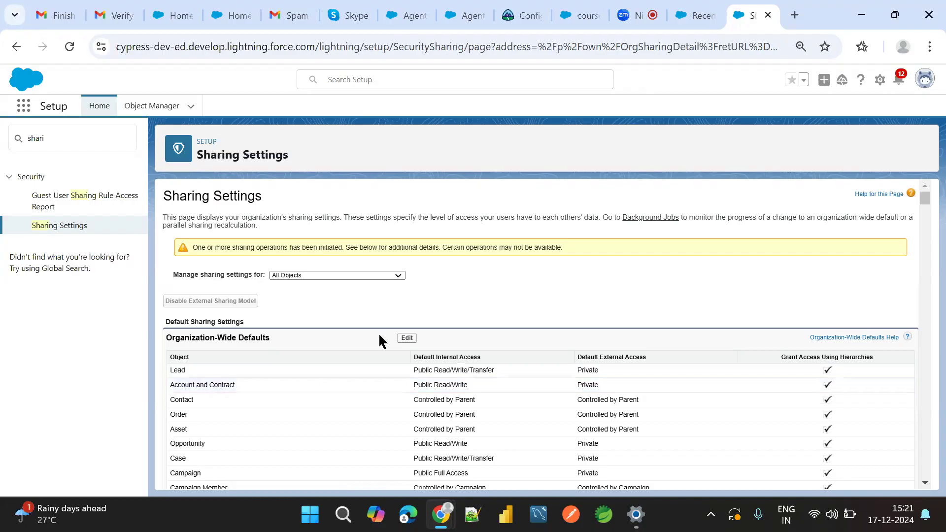
pyautogui.press('alt')
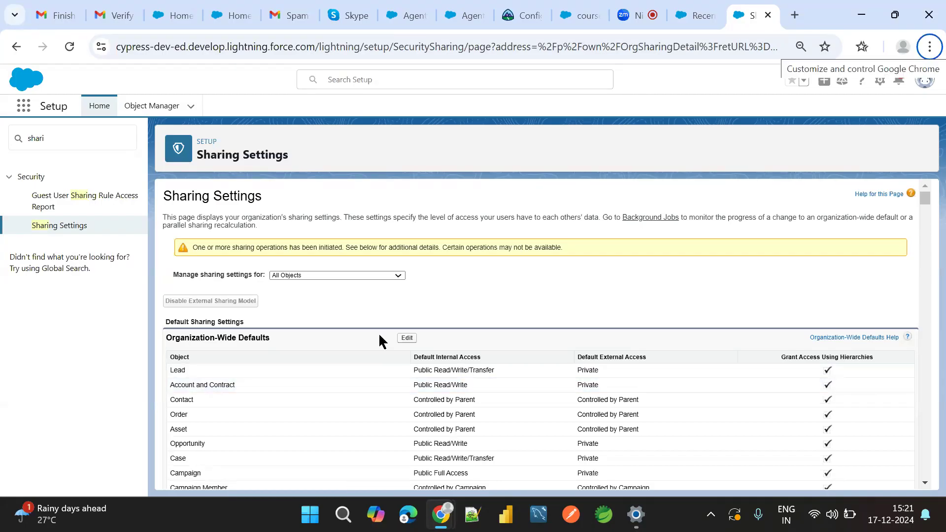
pyautogui.click(380, 308)
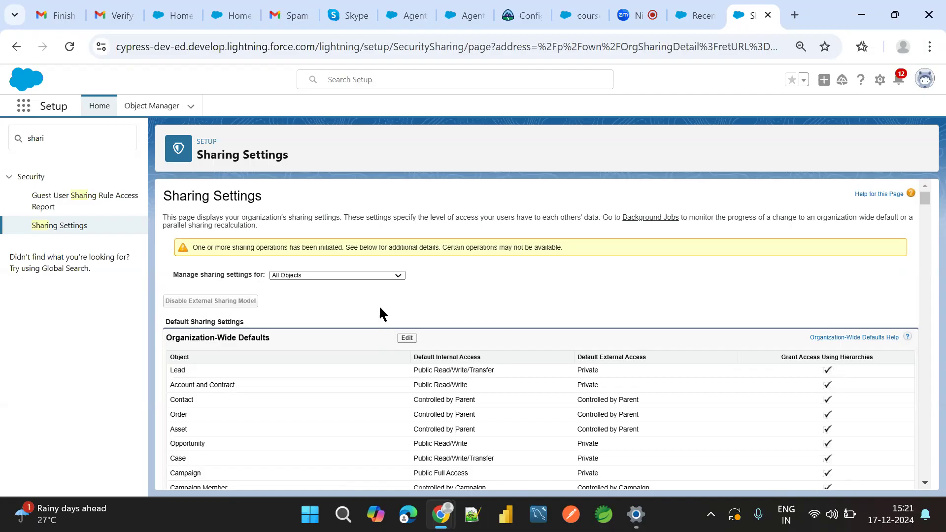
pyautogui.press('alt')
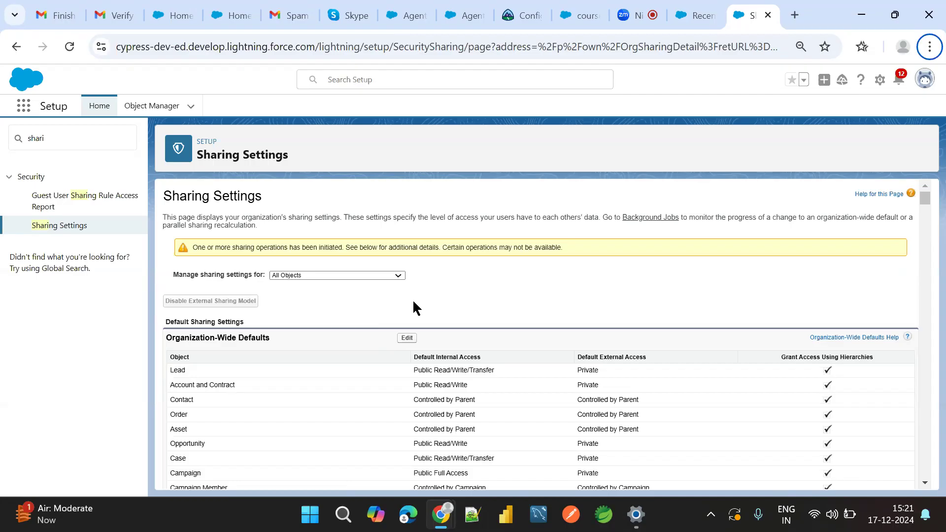
pyautogui.click(63, 50)
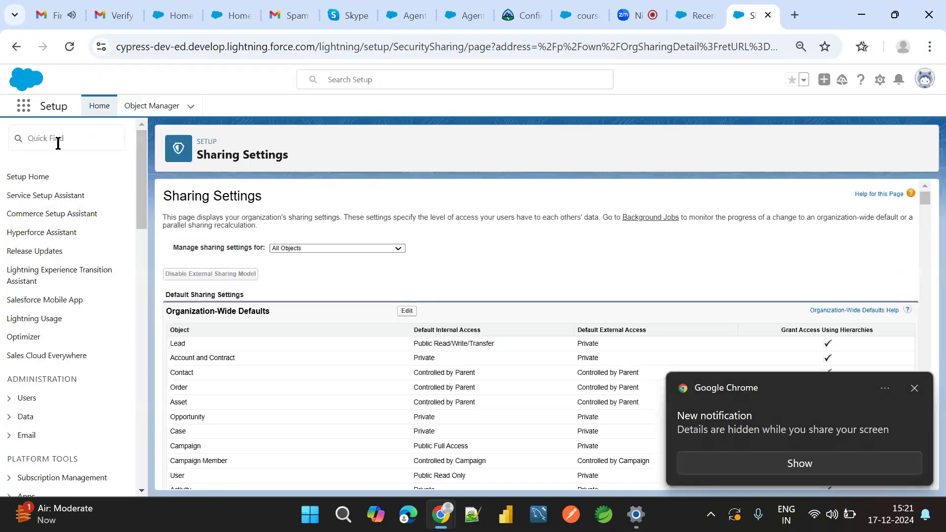
pyautogui.click(74, 133)
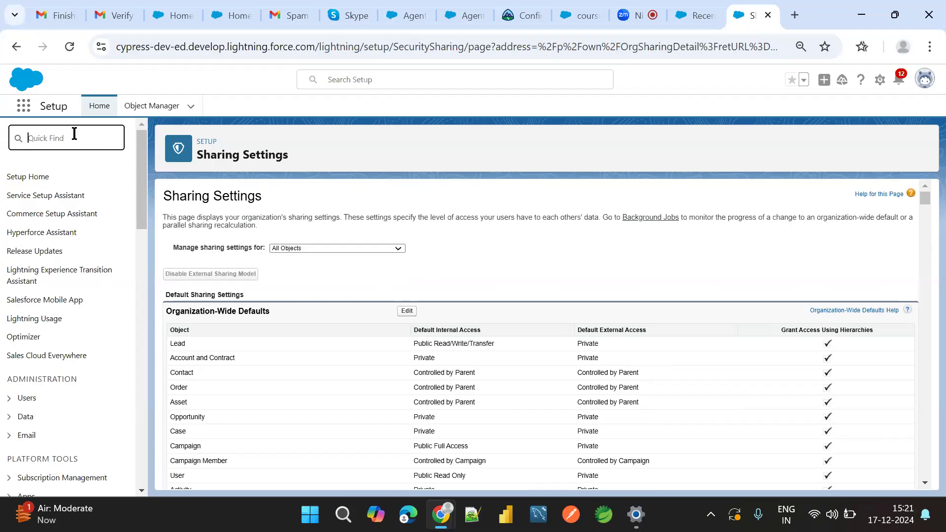
pyautogui.hotkey('alt', 'Tab')
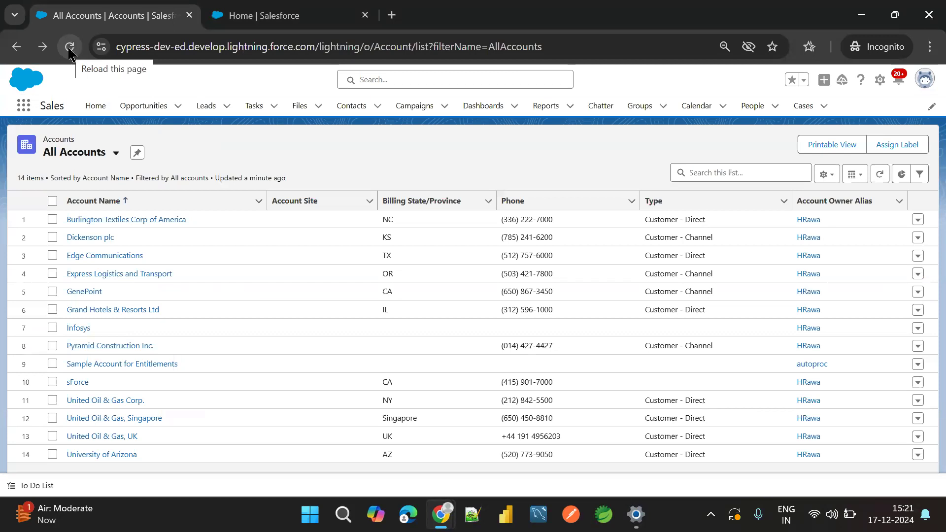
# Reload the second user's All Accounts view, which now shows 0 items, then return to Setup.
pyautogui.click(70, 48)
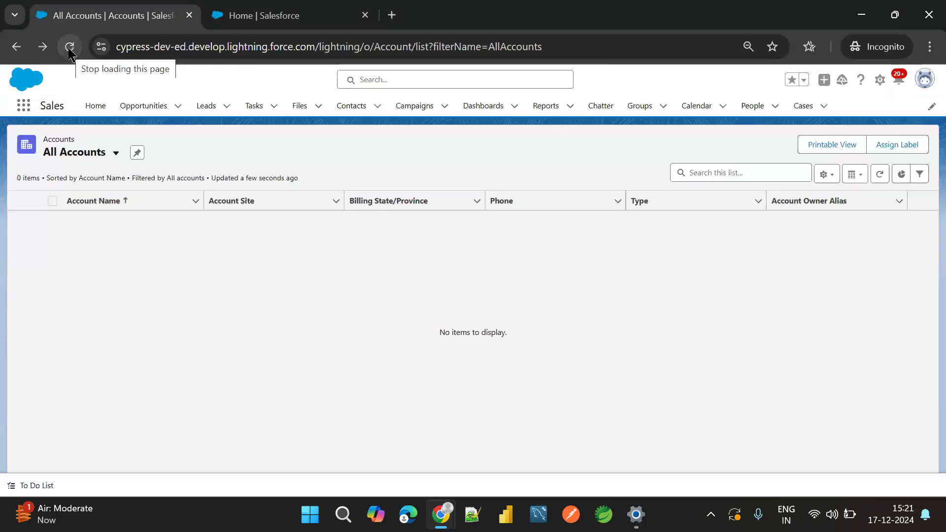
pyautogui.click(117, 164)
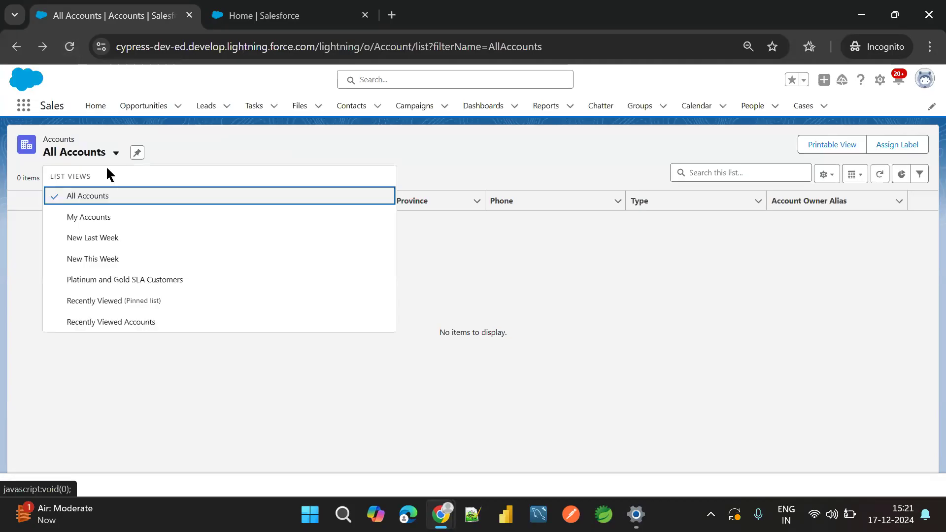
pyautogui.click(89, 192)
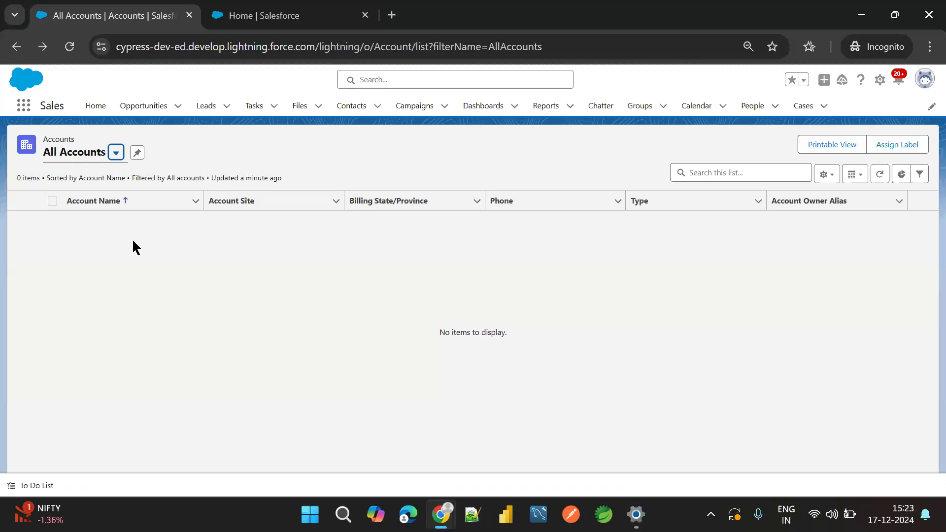
pyautogui.hotkey('alt', 'Tab')
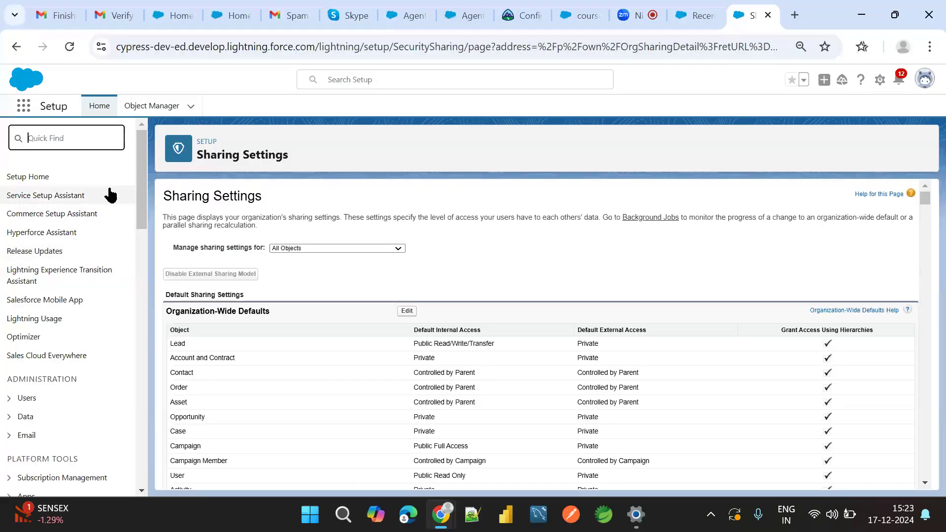
# Search 'rol' to reach Set Up Roles, expand CEO, and open user assignment for CFO.
pyautogui.write('rol')
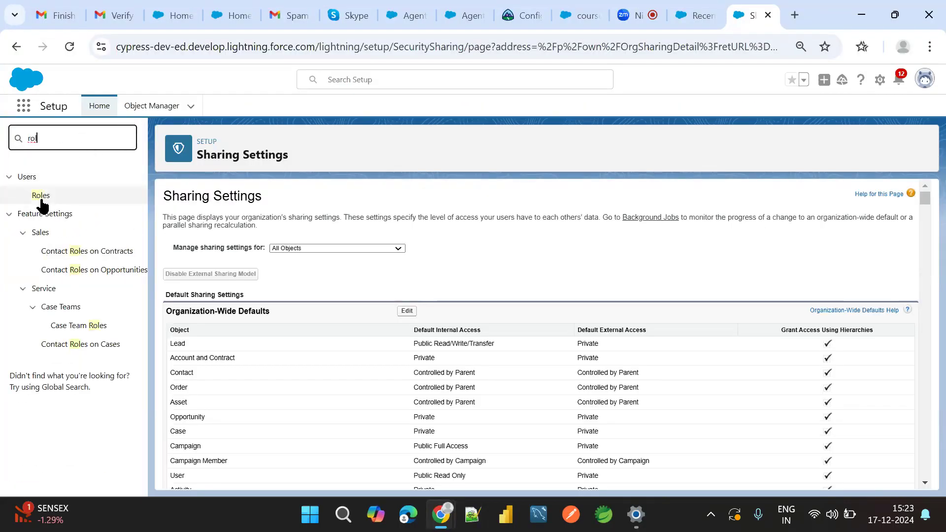
pyautogui.click(41, 201)
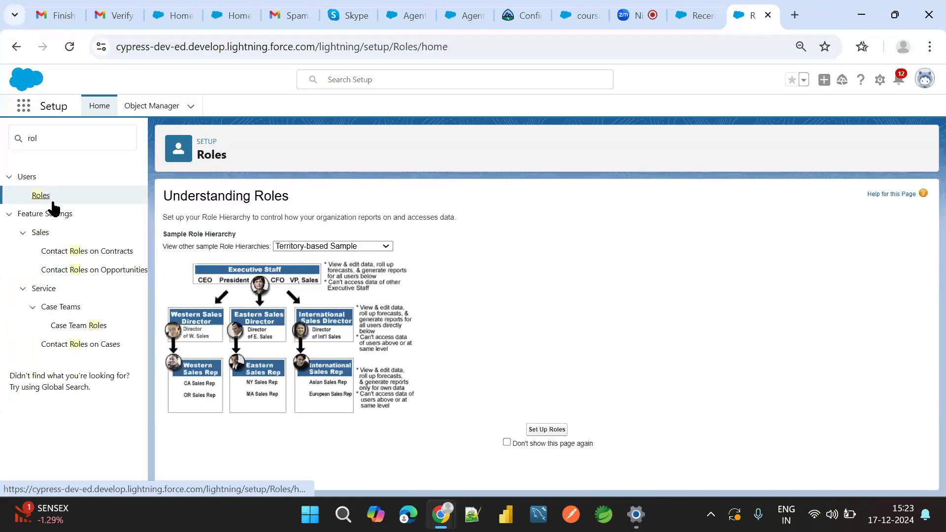
pyautogui.click(547, 430)
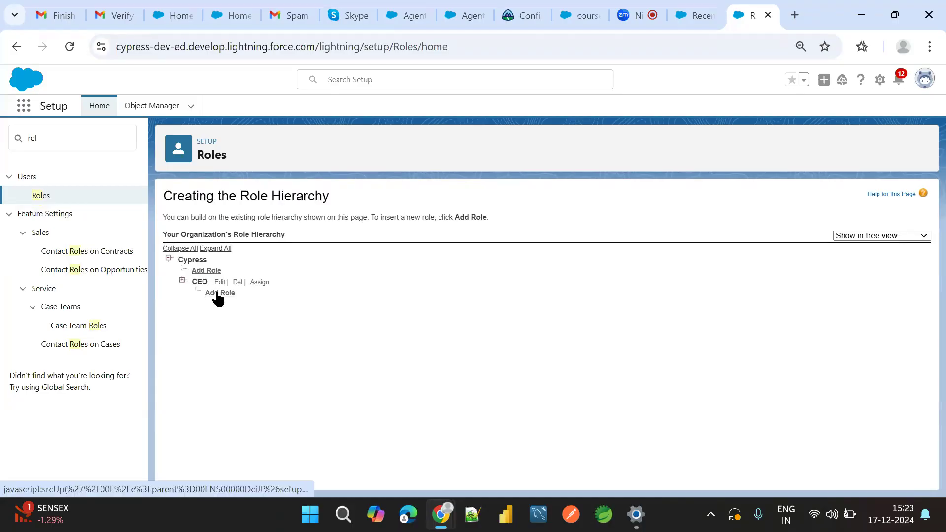
pyautogui.click(181, 280)
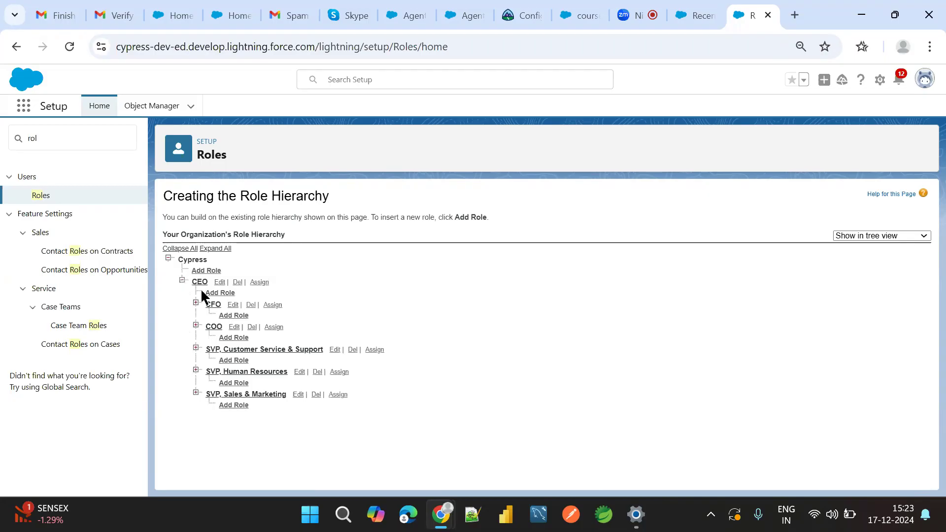
pyautogui.click(240, 317)
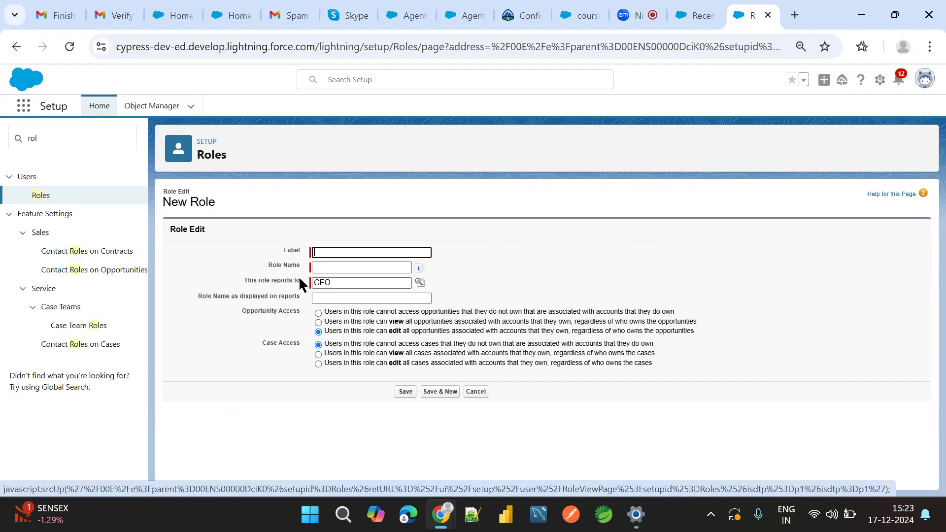
pyautogui.click(356, 252)
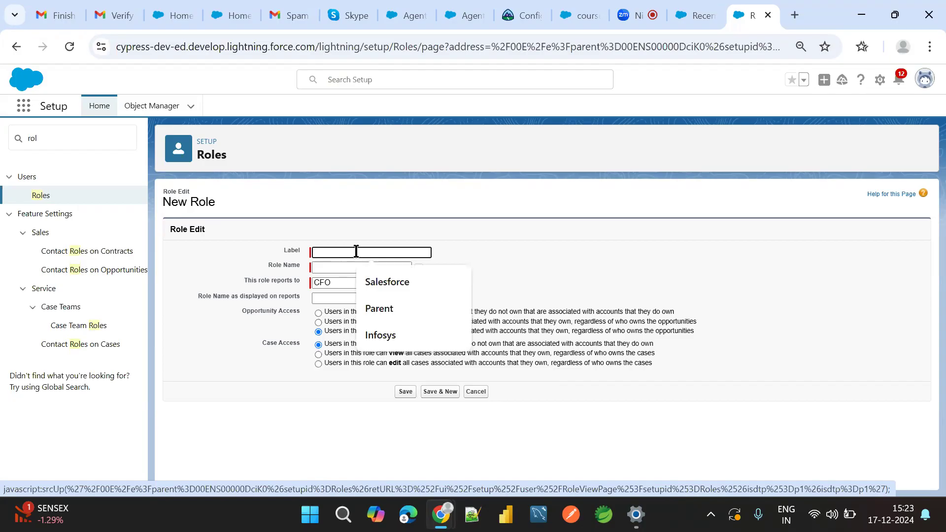
pyautogui.click(45, 197)
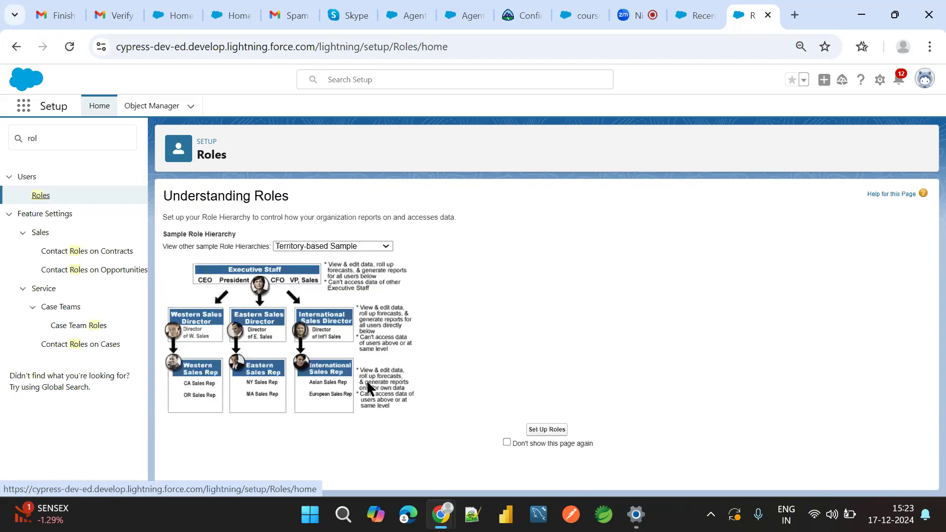
pyautogui.click(541, 433)
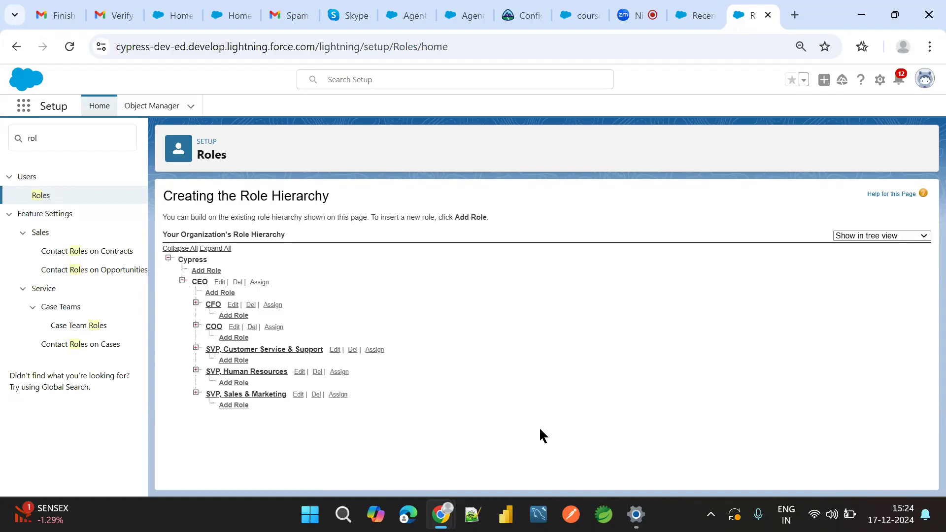
pyautogui.click(273, 306)
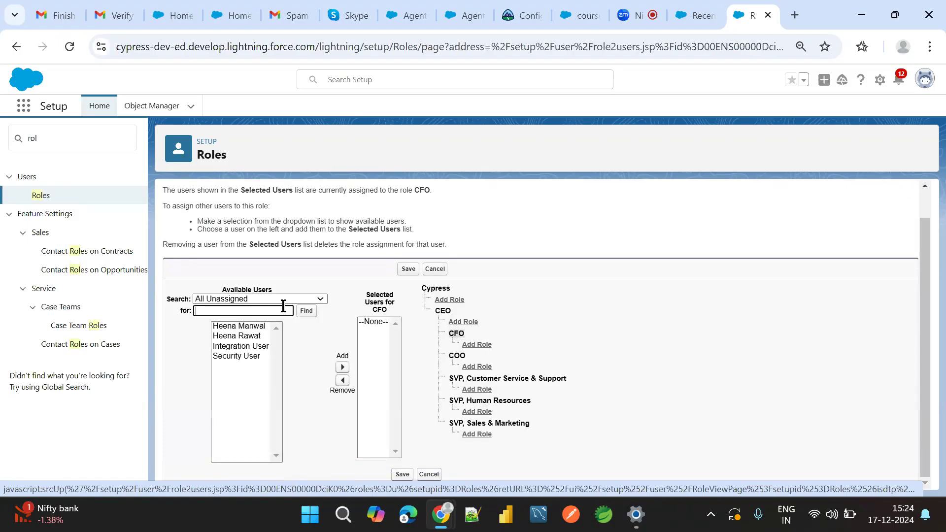
# Assign a user to the CFO role, then replace them with a different user and save.
pyautogui.click(248, 328)
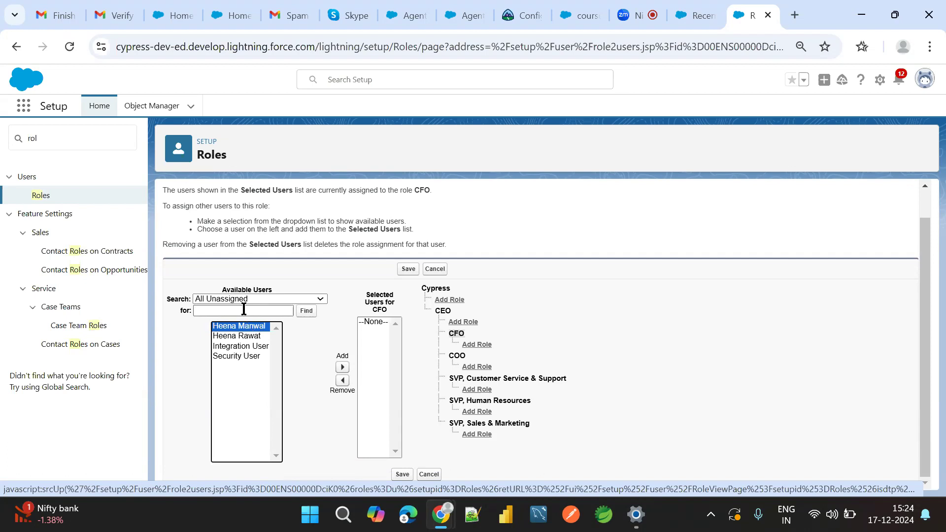
pyautogui.click(343, 368)
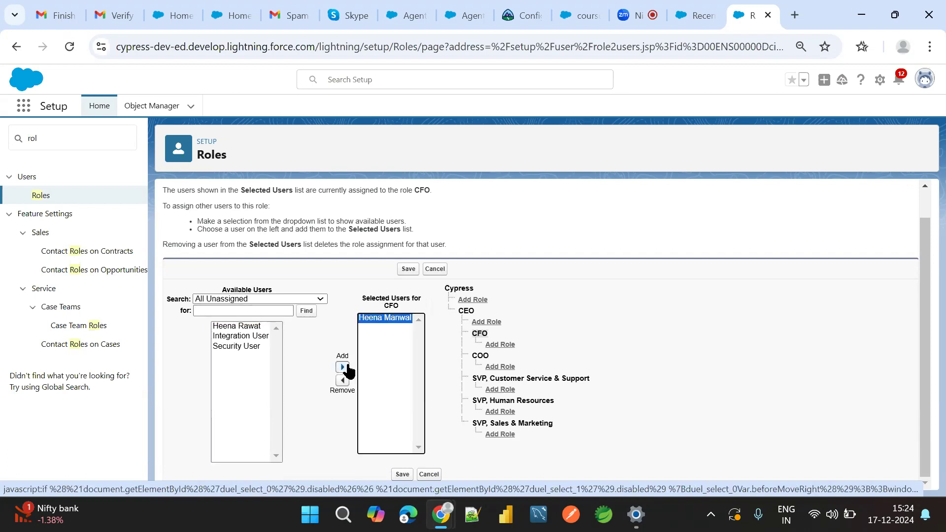
pyautogui.click(403, 475)
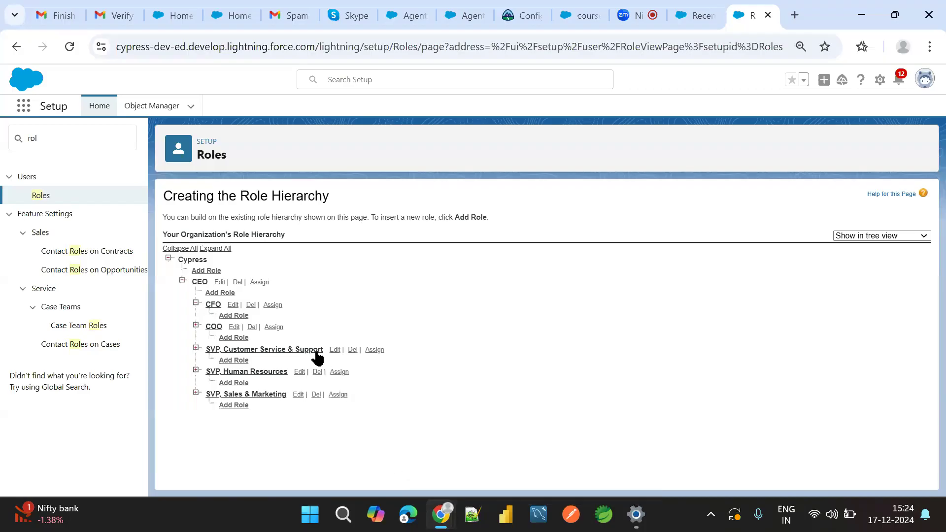
pyautogui.click(237, 306)
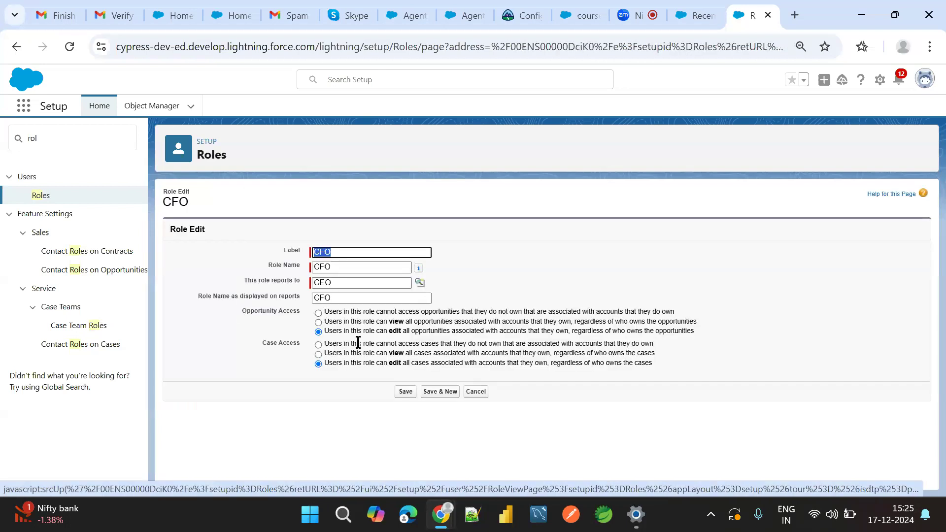
pyautogui.click(476, 392)
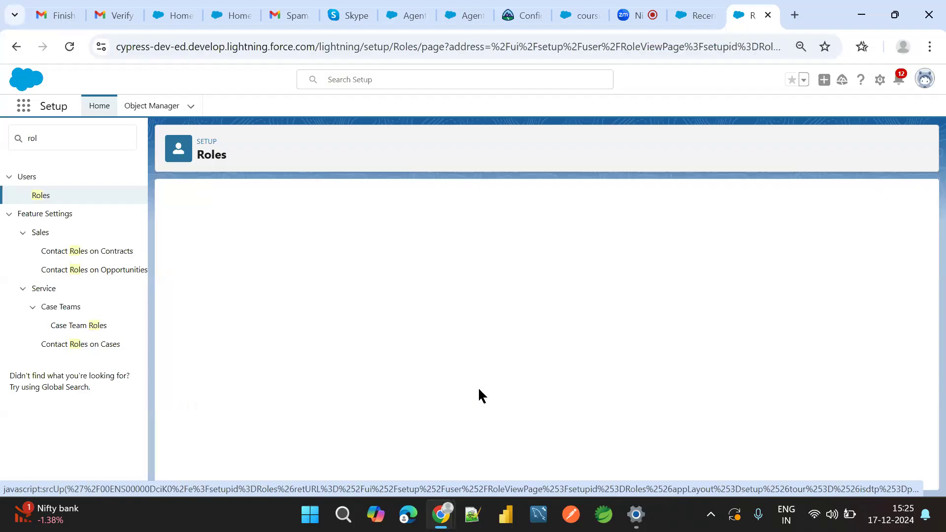
pyautogui.click(272, 305)
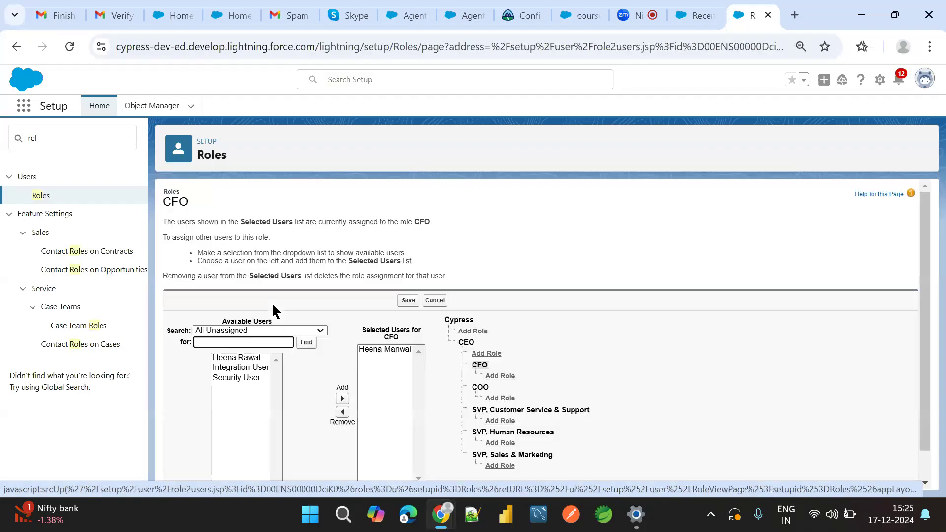
pyautogui.click(384, 349)
pyautogui.click(342, 411)
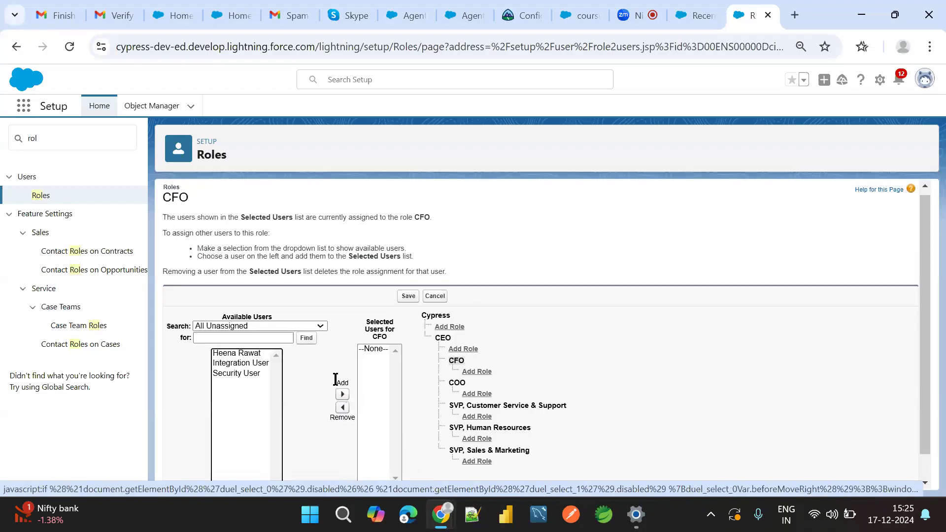
pyautogui.click(247, 353)
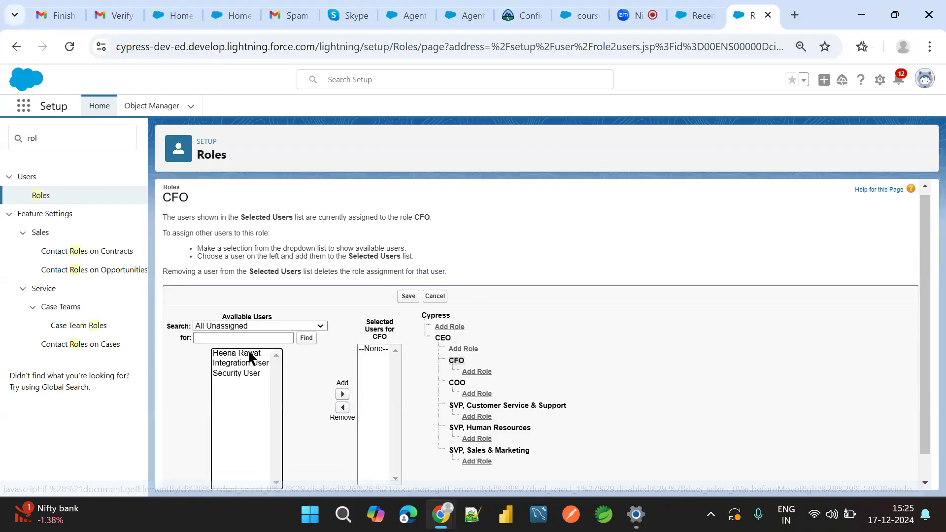
pyautogui.click(343, 394)
pyautogui.click(409, 295)
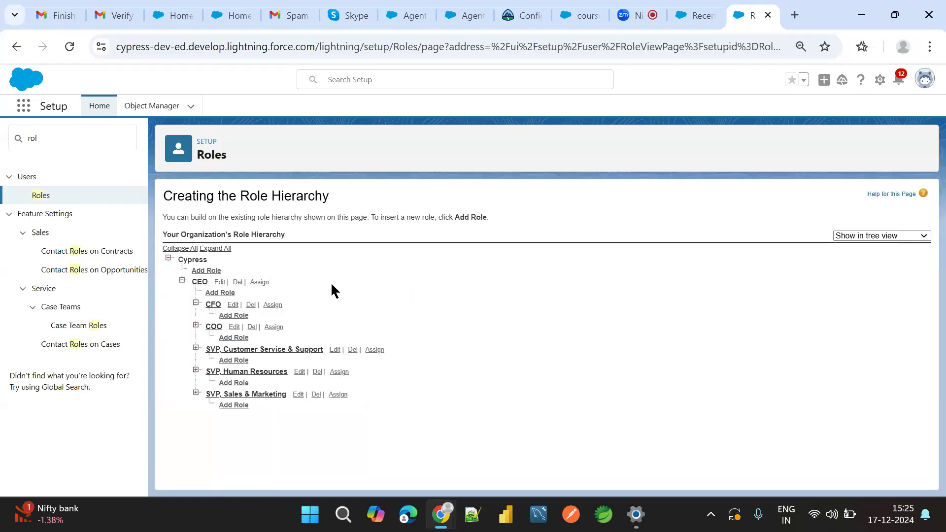
# Assign an unassigned user to the CEO role and save.
pyautogui.click(258, 283)
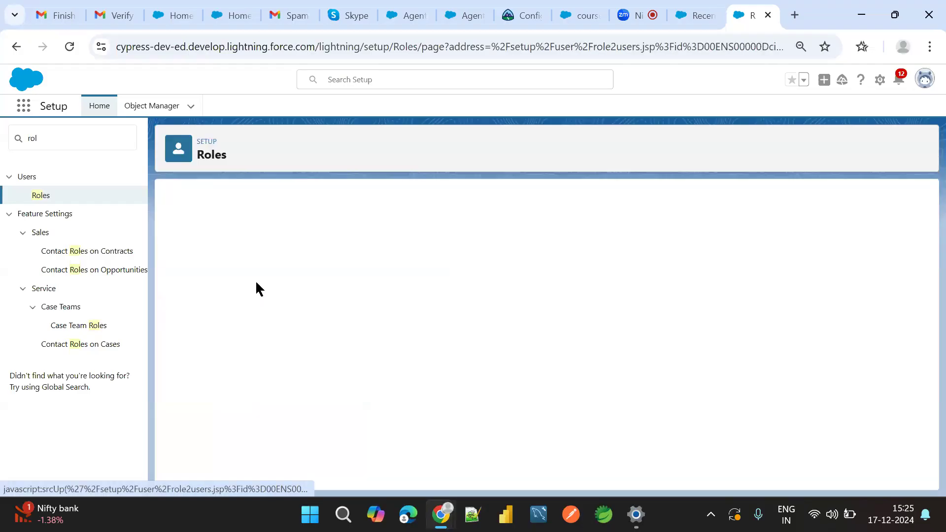
pyautogui.click(248, 358)
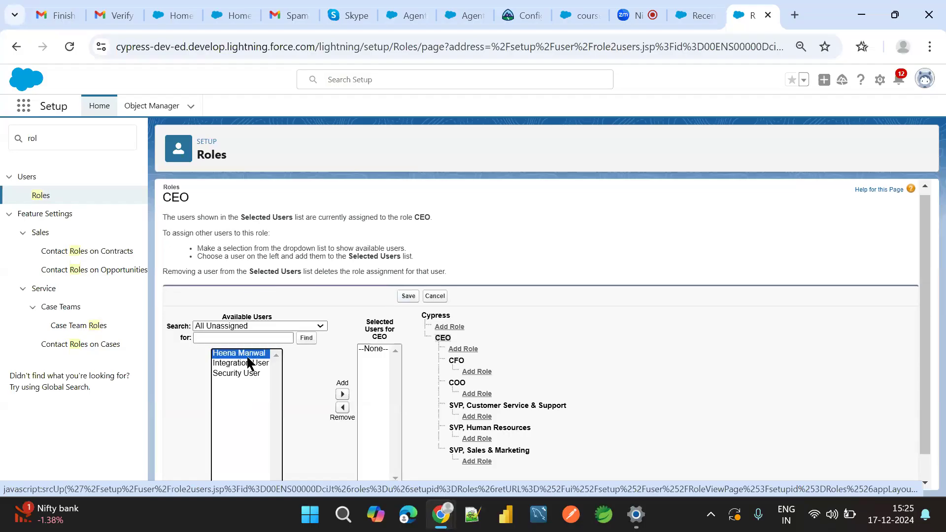
pyautogui.click(342, 394)
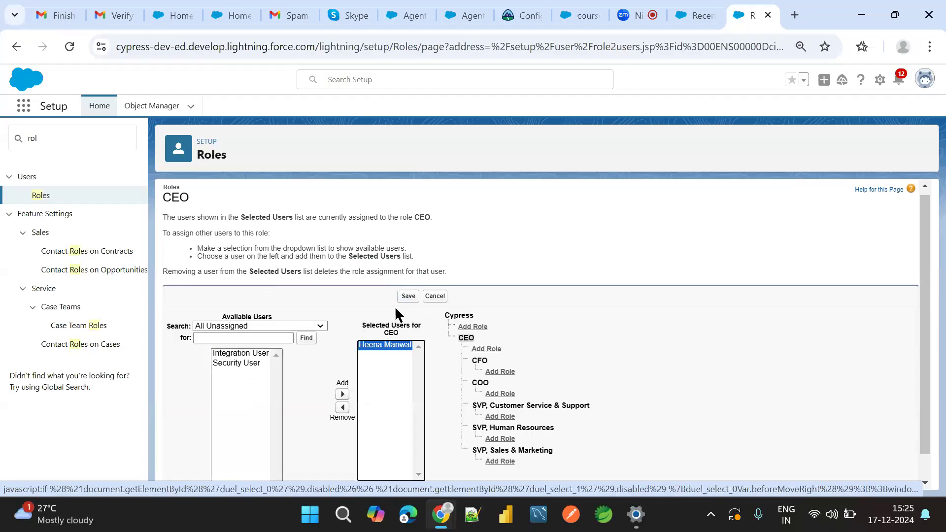
pyautogui.click(409, 296)
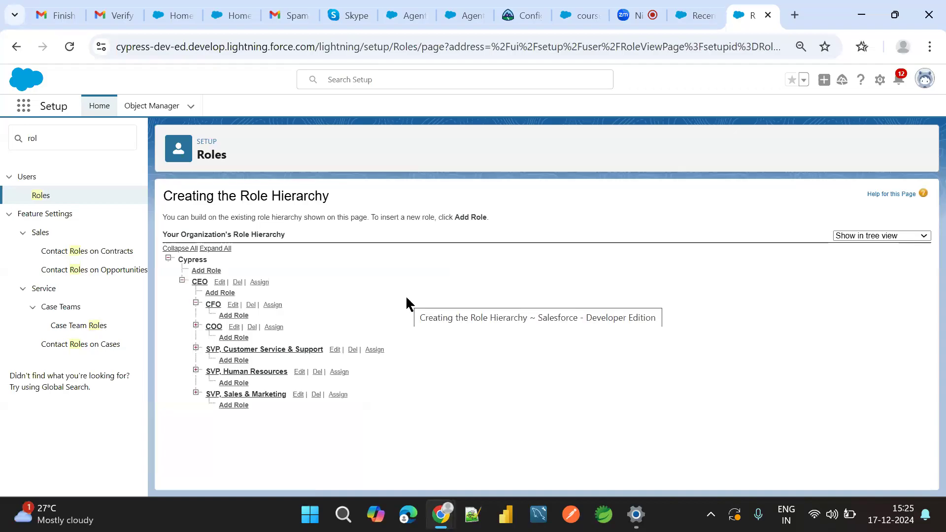
# Reload the second user's All Accounts list to show 13 accounts, then return to Setup Roles.
pyautogui.hotkey('alt', 'Tab')
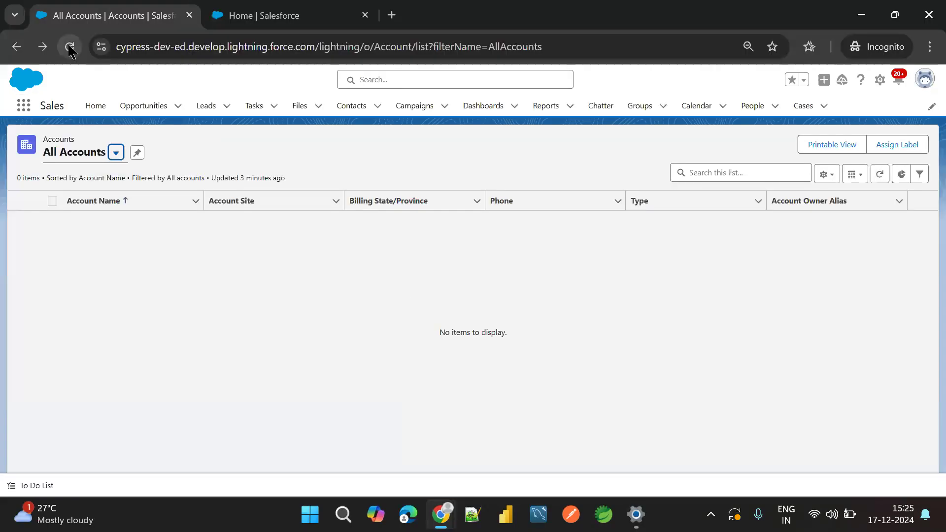
pyautogui.click(69, 47)
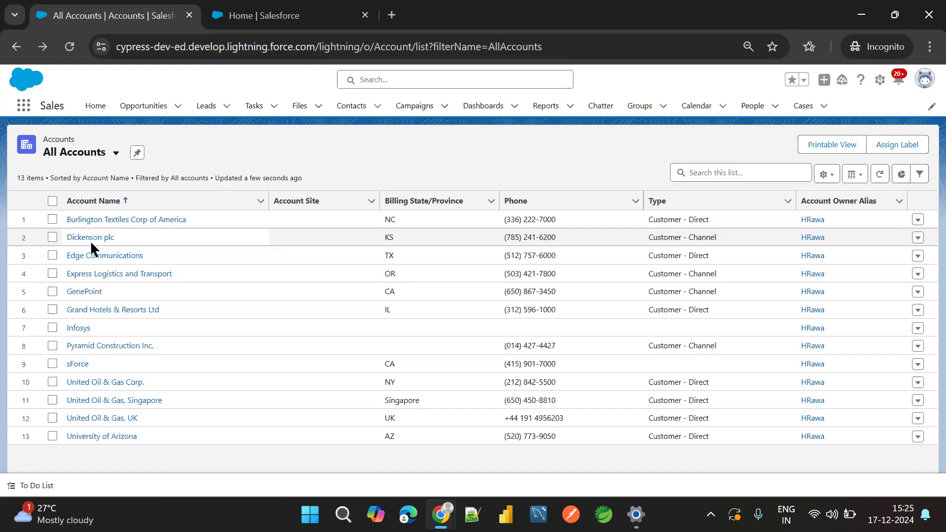
pyautogui.hotkey('alt', 'Tab')
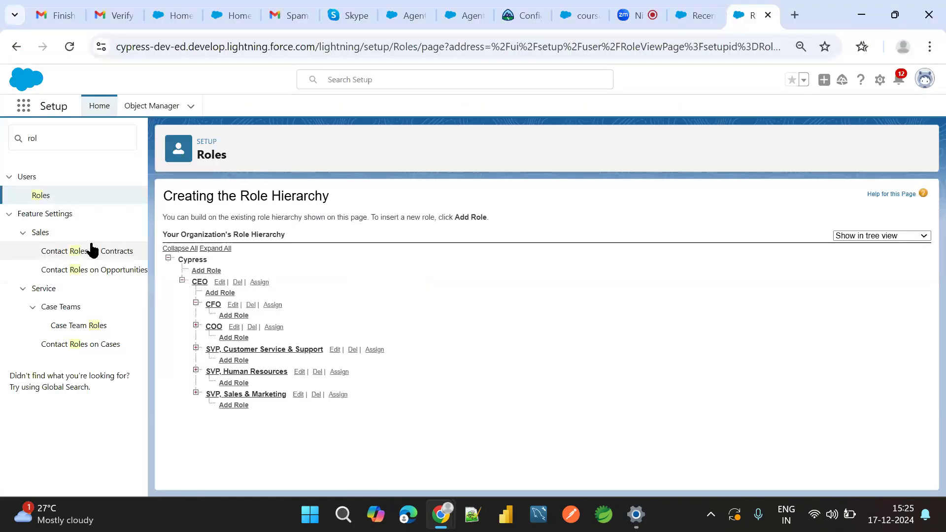
# Clear the CFO role's user, then replace the CEO role's user with the other user.
pyautogui.click(272, 305)
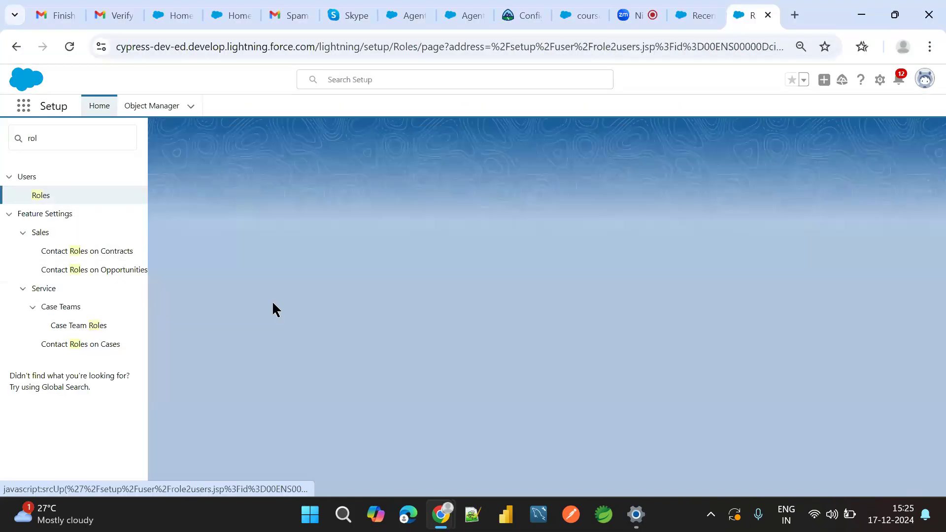
pyautogui.click(380, 350)
pyautogui.click(342, 412)
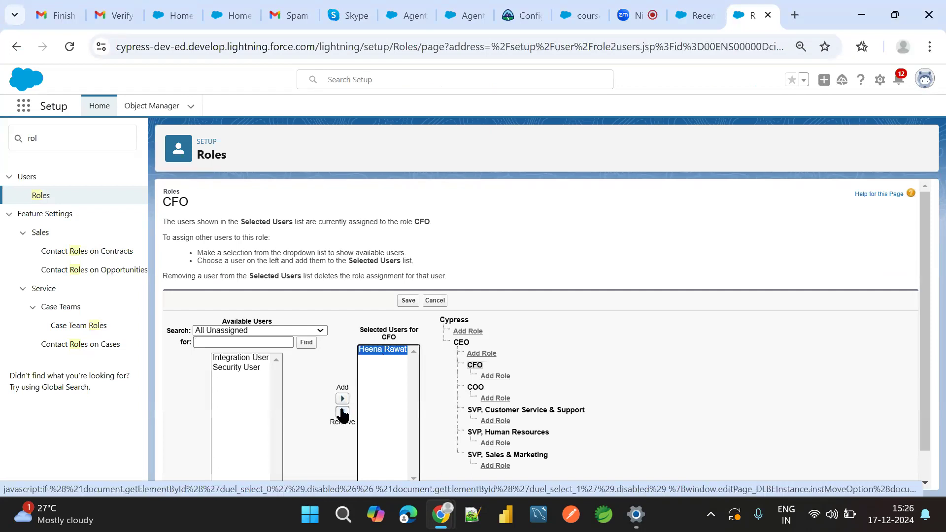
pyautogui.click(408, 296)
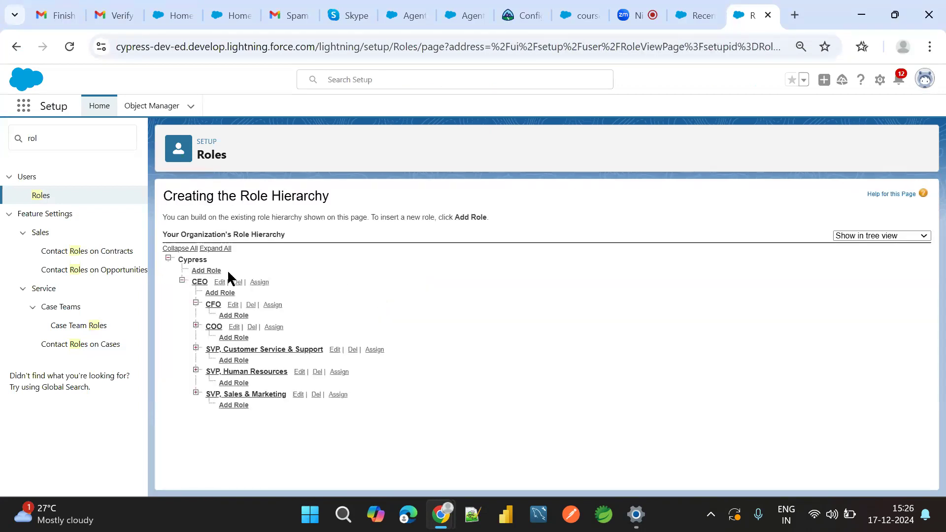
pyautogui.click(260, 282)
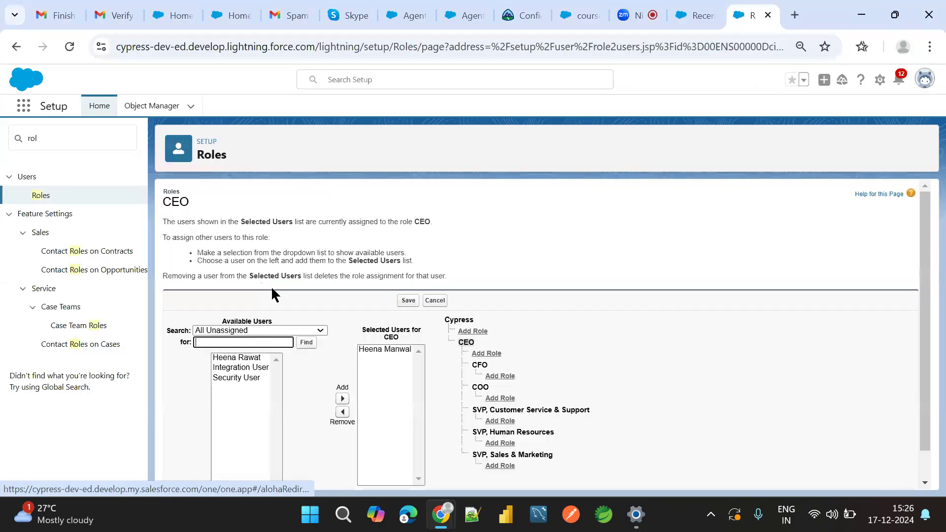
pyautogui.click(375, 351)
pyautogui.click(342, 412)
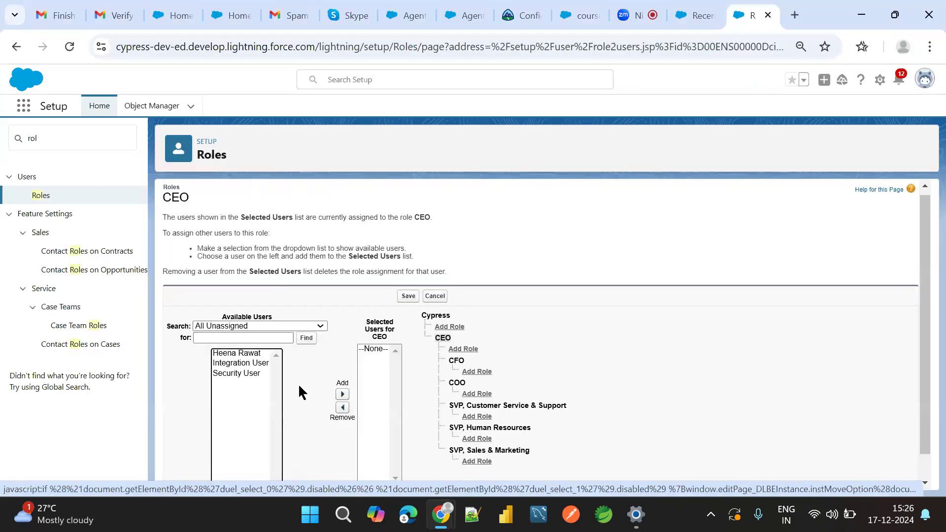
pyautogui.click(254, 354)
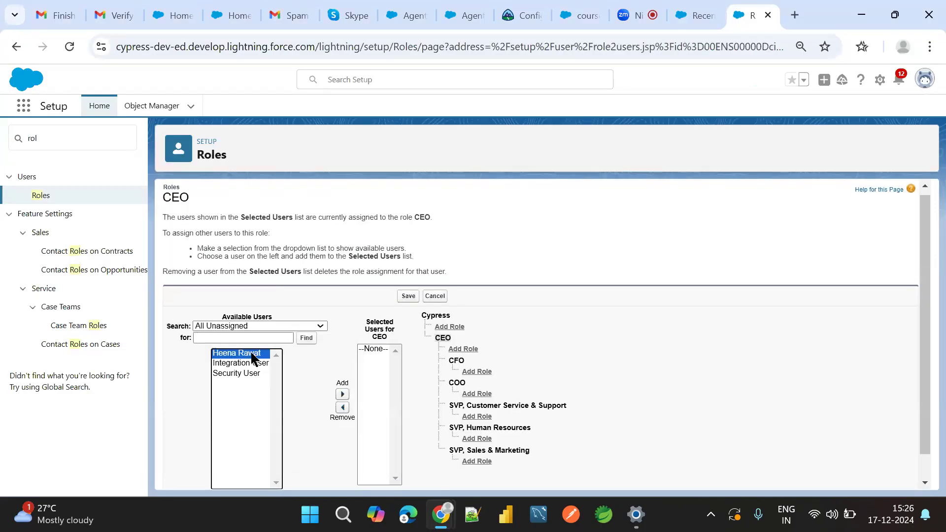
pyautogui.click(342, 395)
pyautogui.click(408, 296)
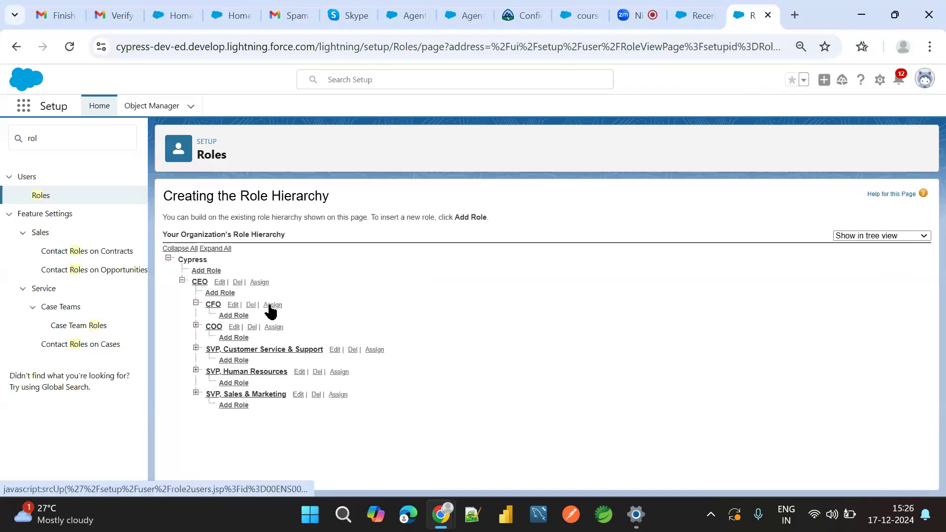
# Assign the former CEO user to CFO and reload the second user's All Accounts, now empty.
pyautogui.click(271, 305)
pyautogui.click(240, 359)
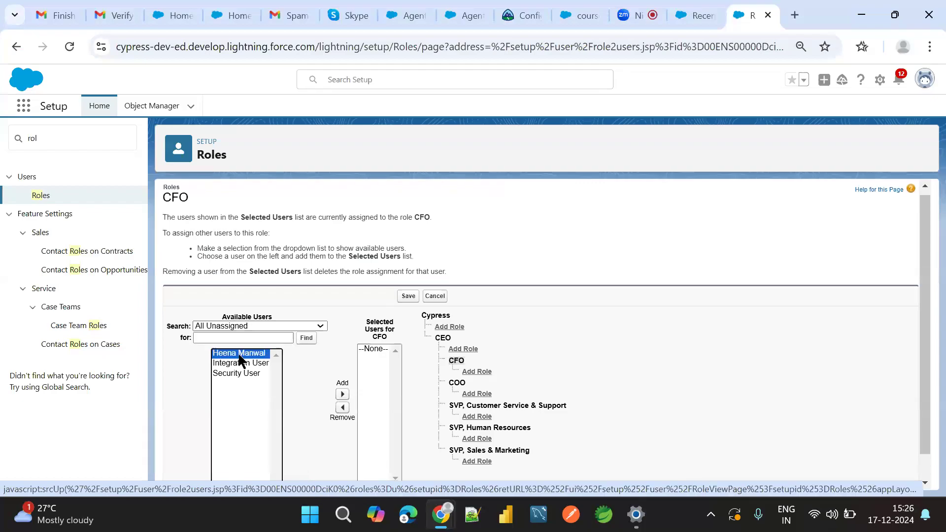
pyautogui.click(342, 398)
pyautogui.click(408, 296)
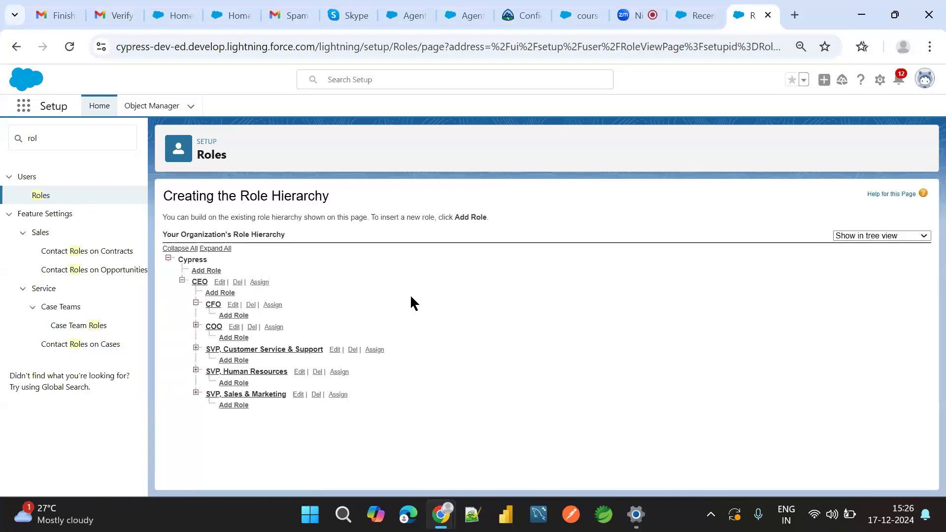
pyautogui.hotkey('alt', 'Tab')
pyautogui.click(71, 49)
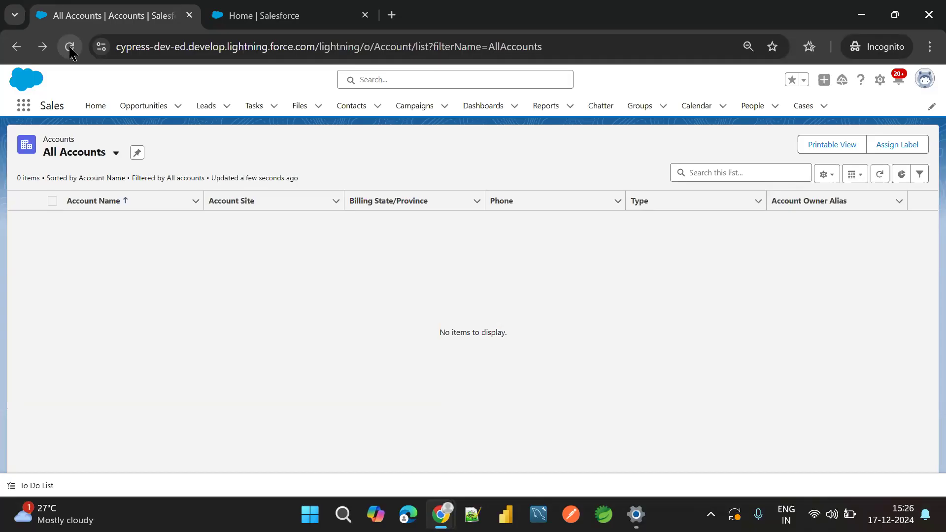
# Close the search suggestions and Chrome notification, then go back to the Setup role hierarchy.
pyautogui.press('/')
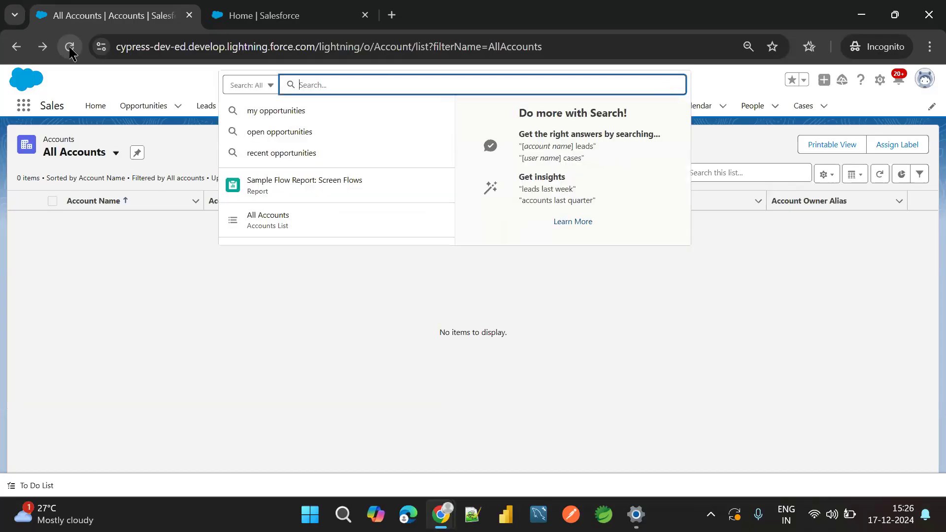
pyautogui.press('Escape')
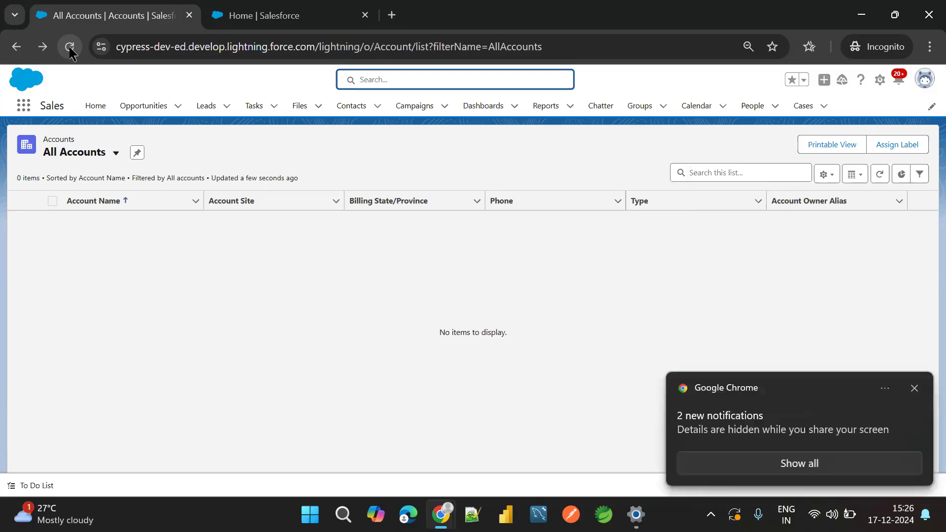
pyautogui.click(916, 389)
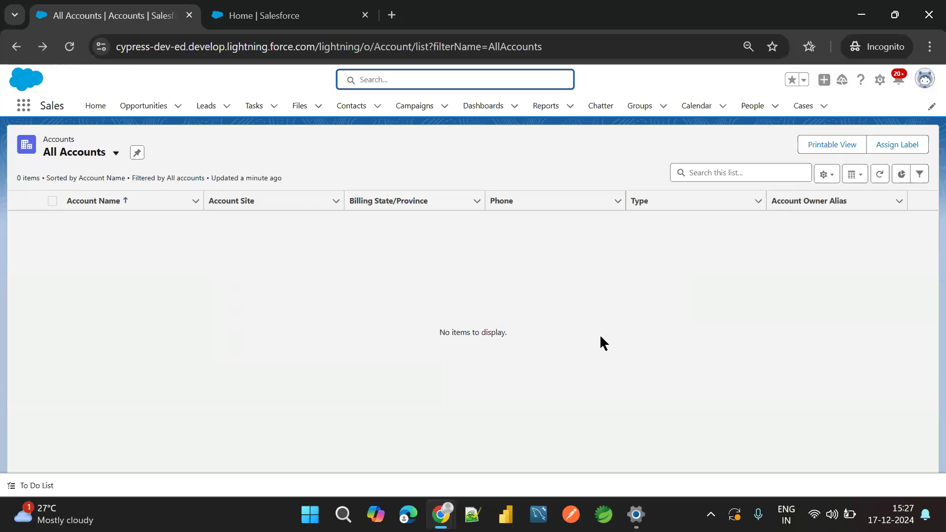
pyautogui.press('alt')
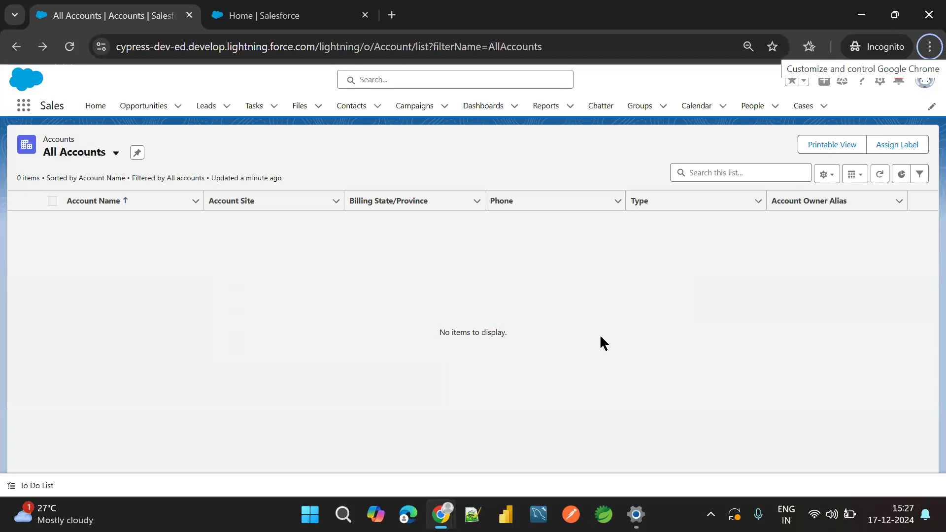
pyautogui.hotkey('alt', 'Tab')
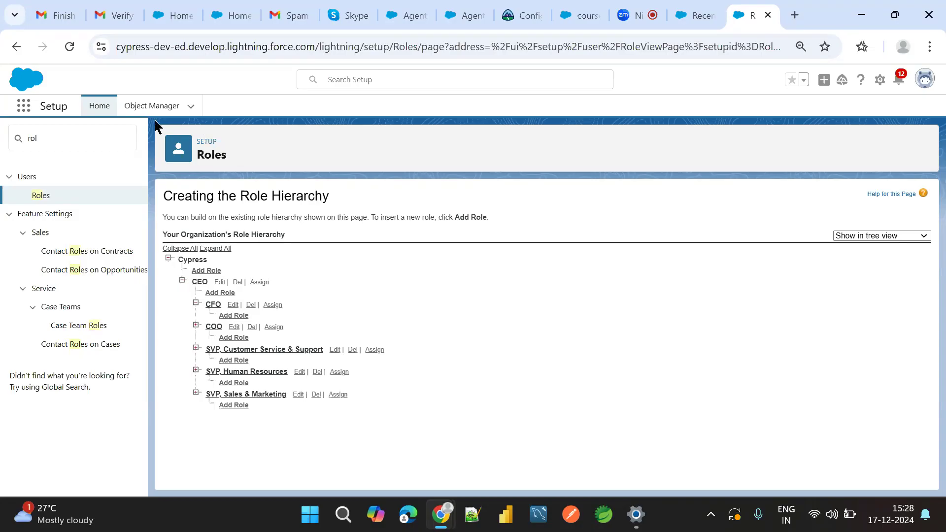
# Open the Attendance__c custom object's Details page from Object Manager.
pyautogui.click(139, 103)
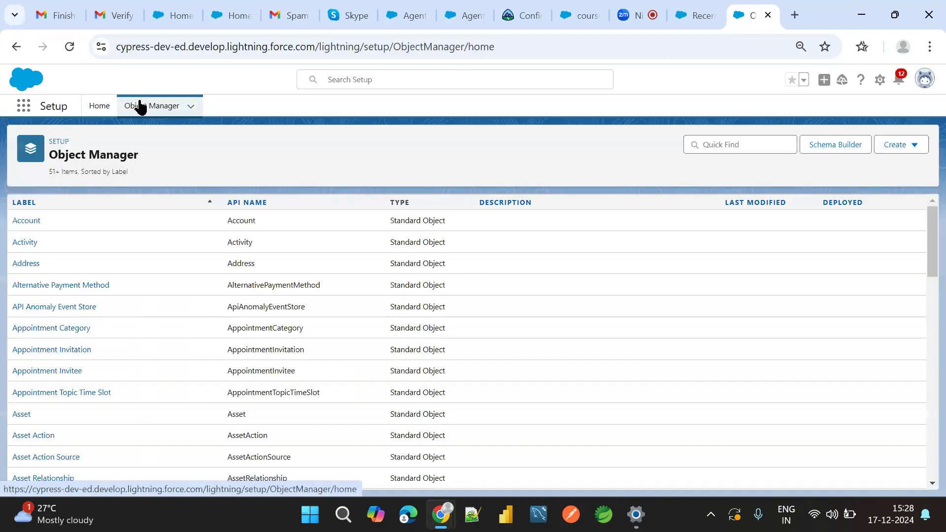
pyautogui.scroll(-5, 240, 325)
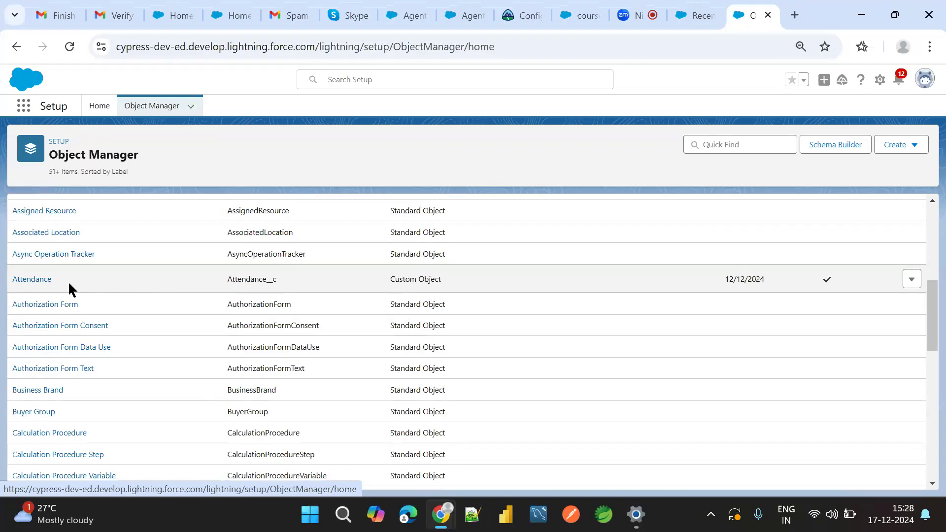
pyautogui.click(34, 280)
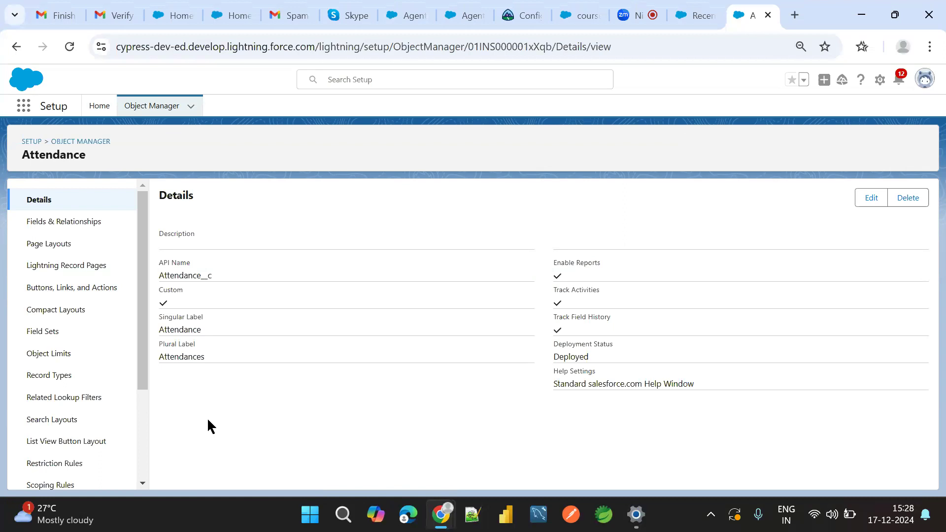
# Open Record Types from the Attendance object's sidebar, which lists none yet.
pyautogui.scroll(-1, 115, 434)
pyautogui.scroll(-1, 115, 434)
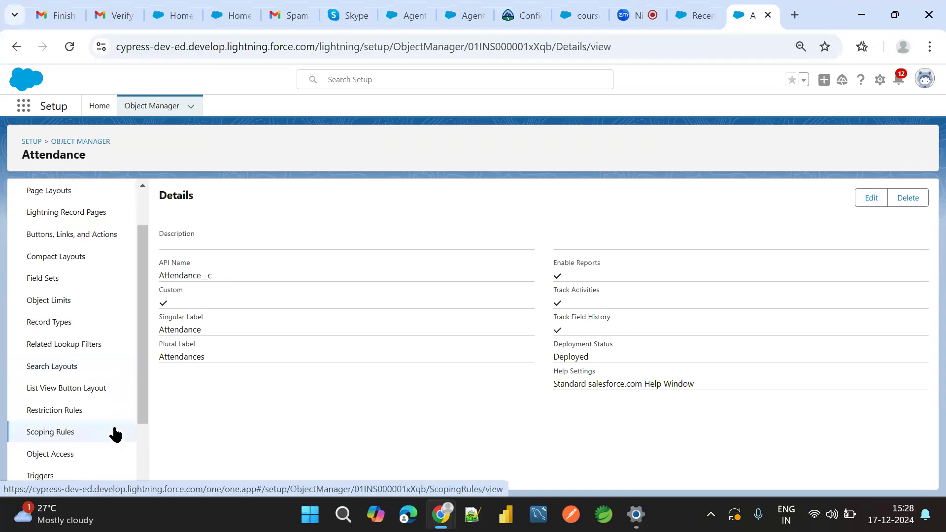
pyautogui.scroll(-3, 114, 434)
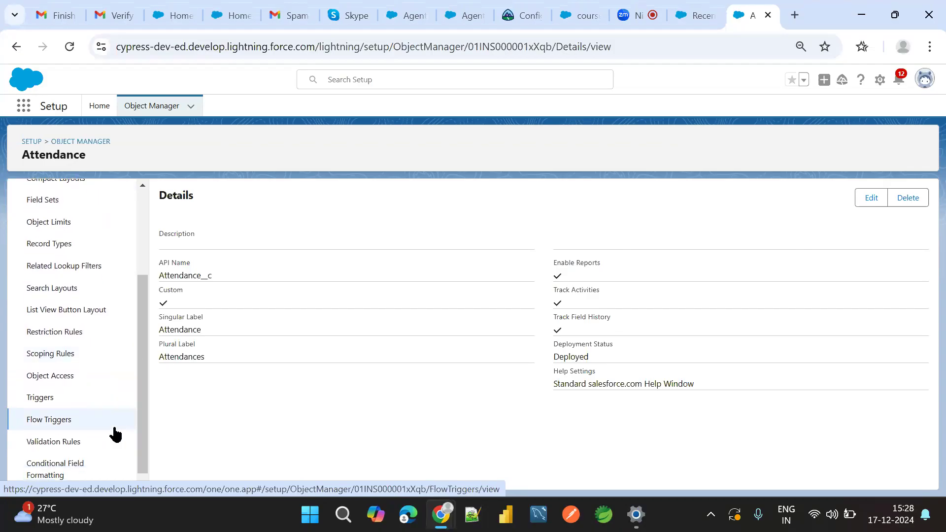
pyautogui.scroll(-1, 115, 433)
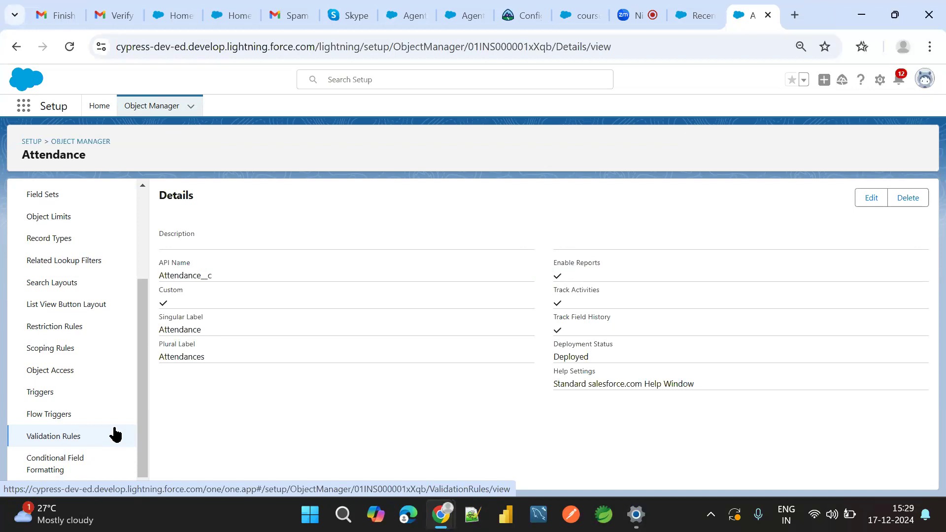
pyautogui.scroll(3, 115, 435)
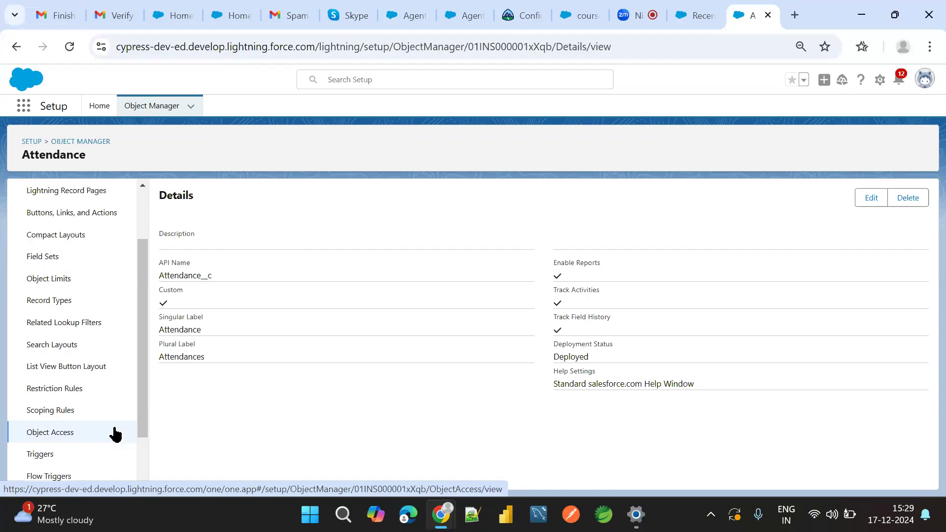
pyautogui.scroll(-3, 115, 435)
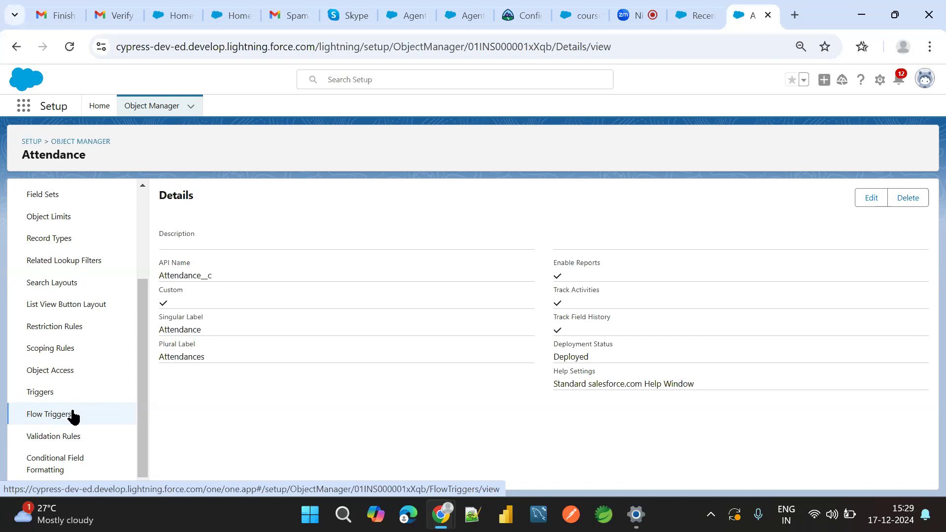
pyautogui.scroll(3, 73, 417)
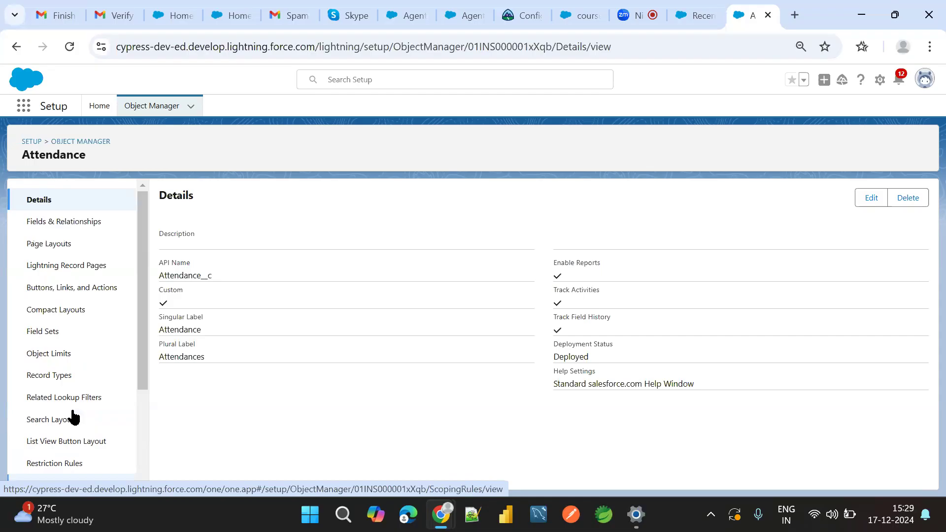
pyautogui.click(62, 376)
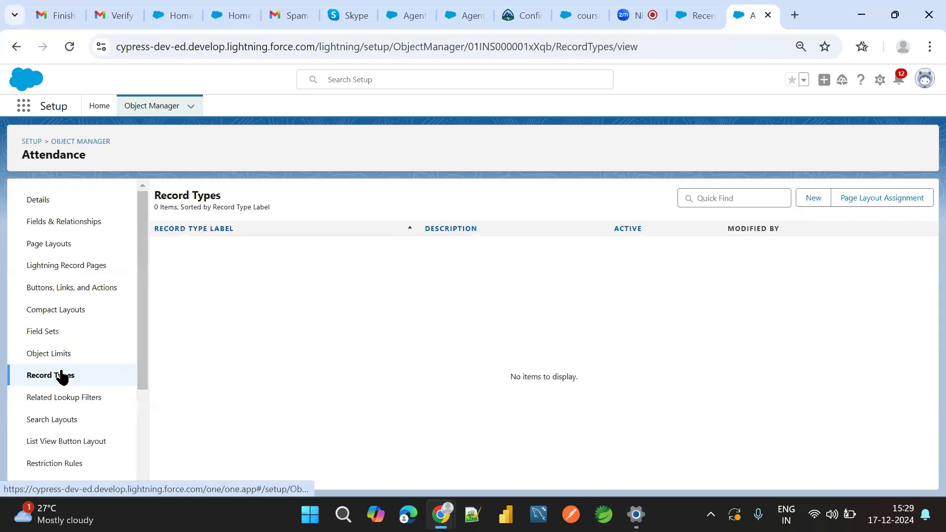
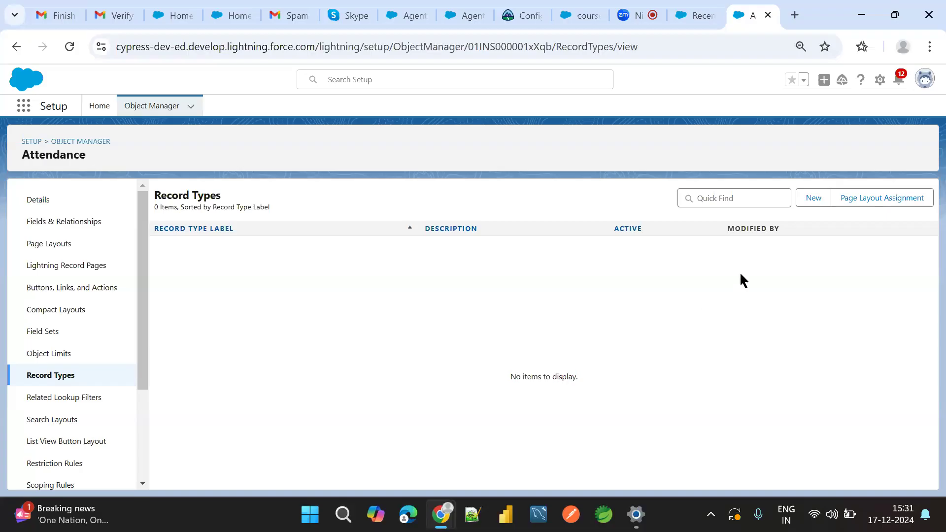
# Define a new Attendance record type labelled 'Student' (Name auto-filled as Student), active for all profiles.
pyautogui.click(809, 199)
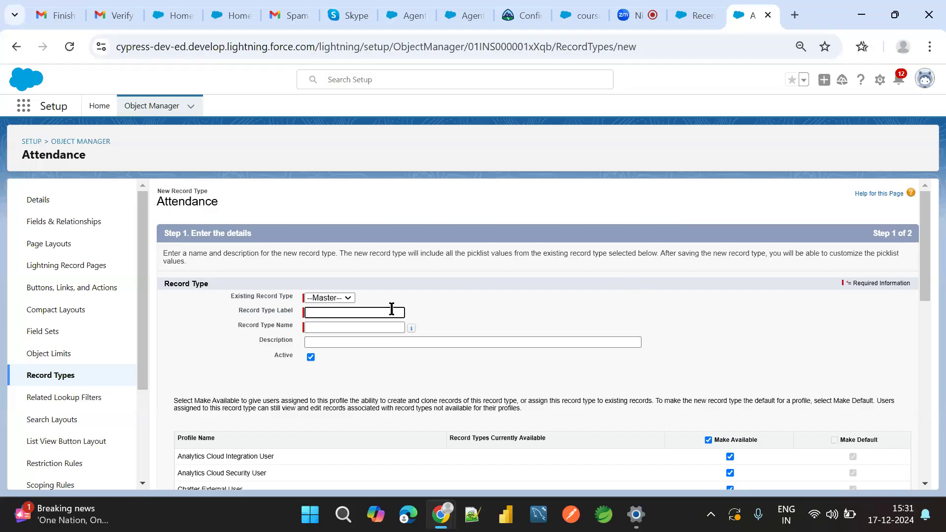
pyautogui.write('Student')
pyautogui.click(375, 322)
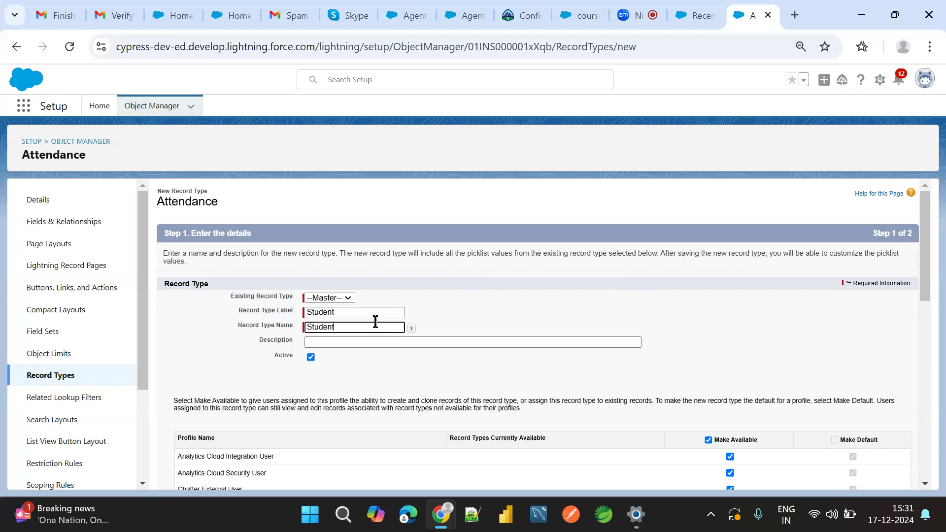
pyautogui.scroll(-1, 413, 373)
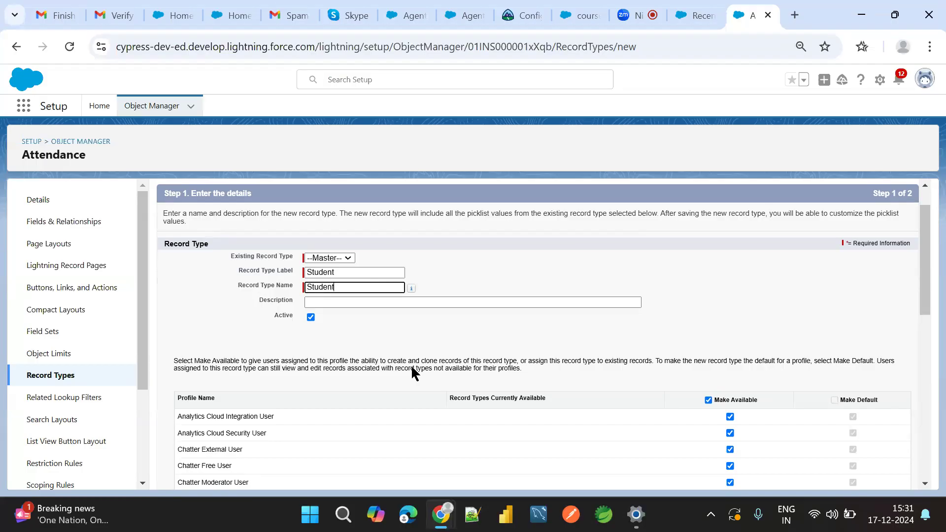
pyautogui.click(413, 373)
pyautogui.scroll(-2, 413, 373)
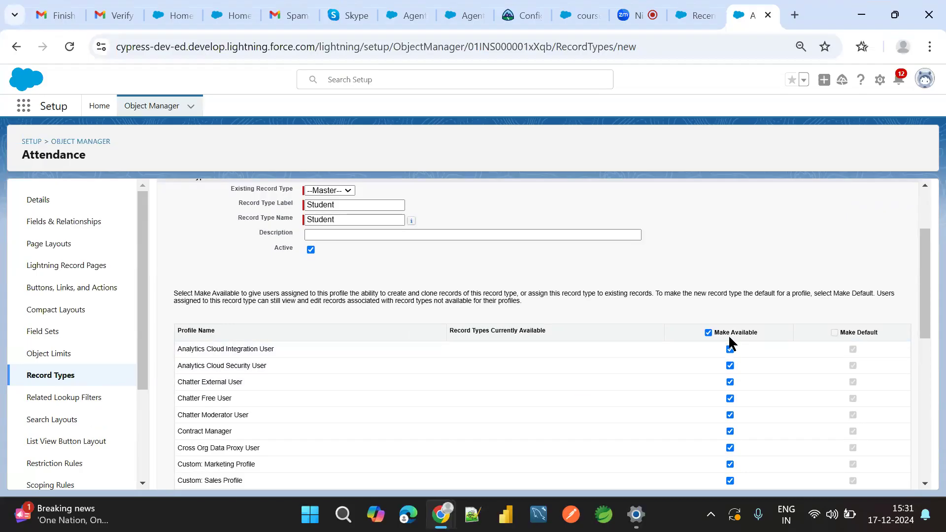
pyautogui.scroll(-1, 731, 344)
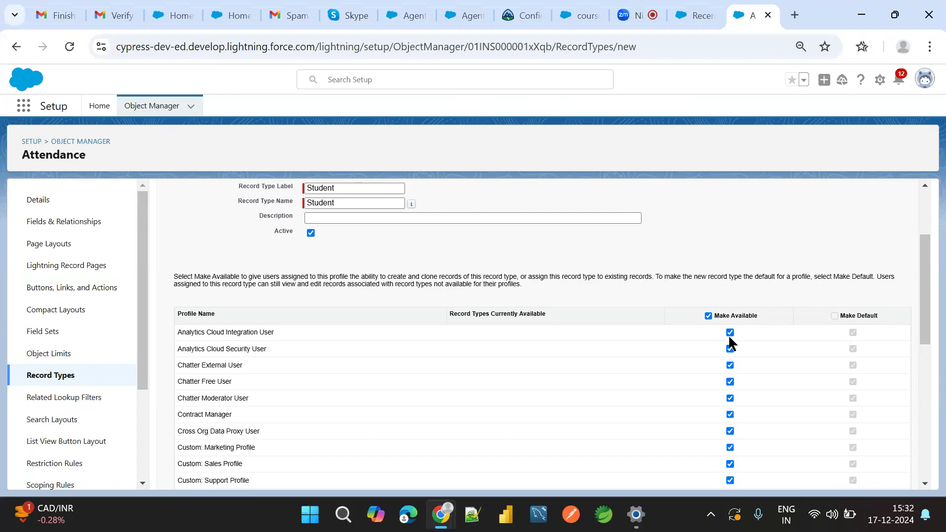
pyautogui.scroll(-1, 732, 343)
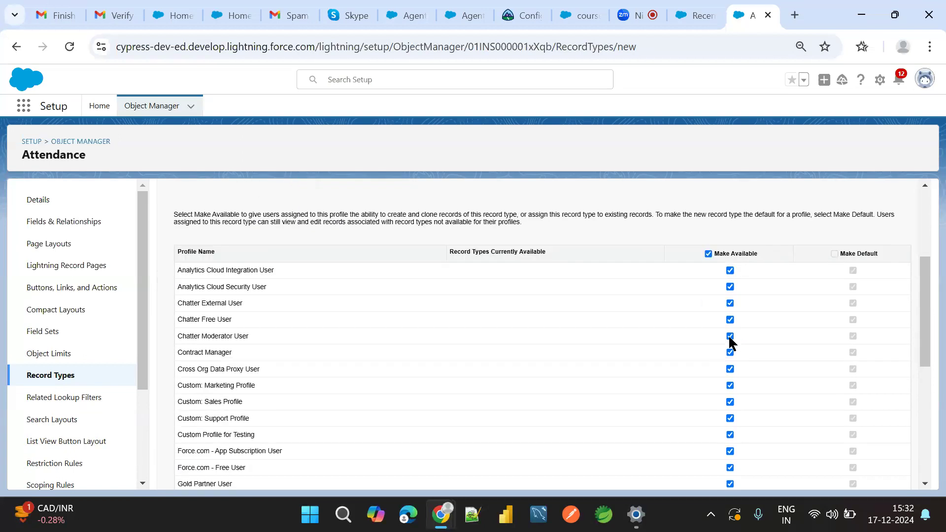
pyautogui.scroll(3, 730, 339)
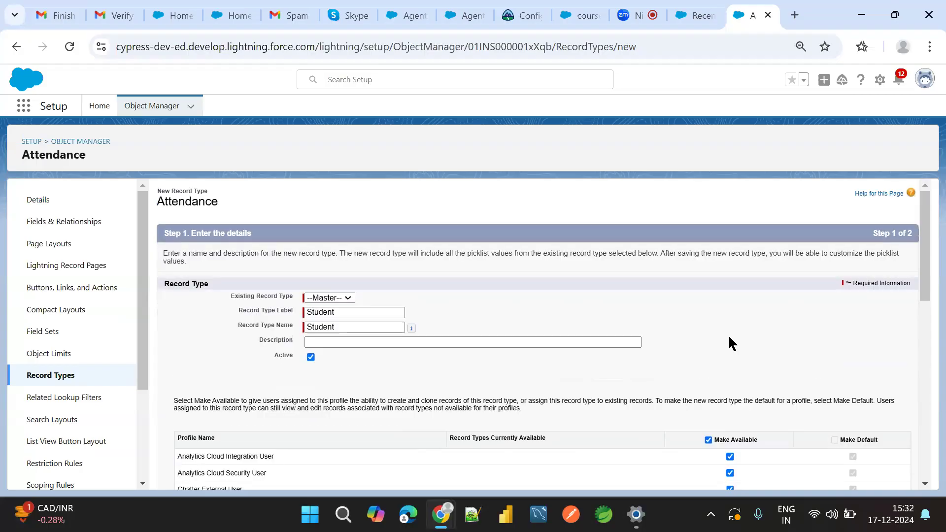
pyautogui.scroll(-10, 730, 340)
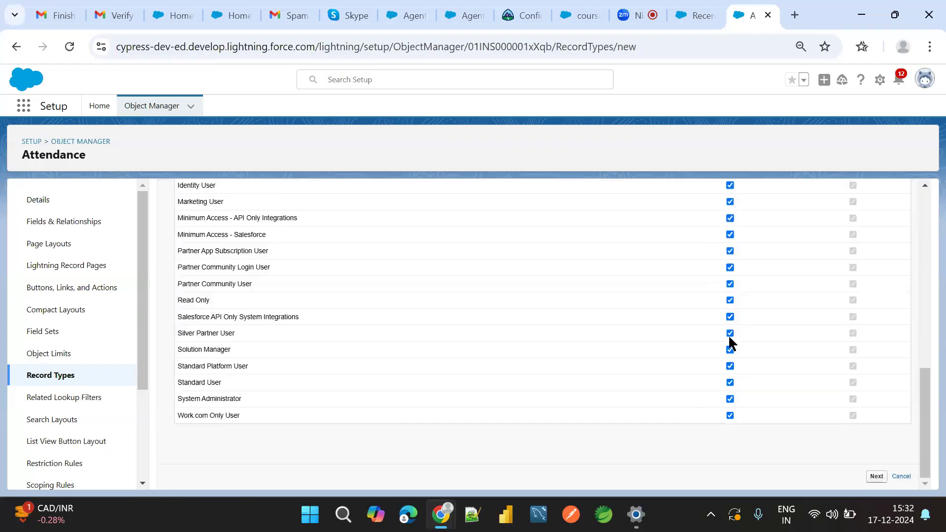
# Go to Step 2 and check that Attendance Layout applies to all profiles.
pyautogui.click(874, 477)
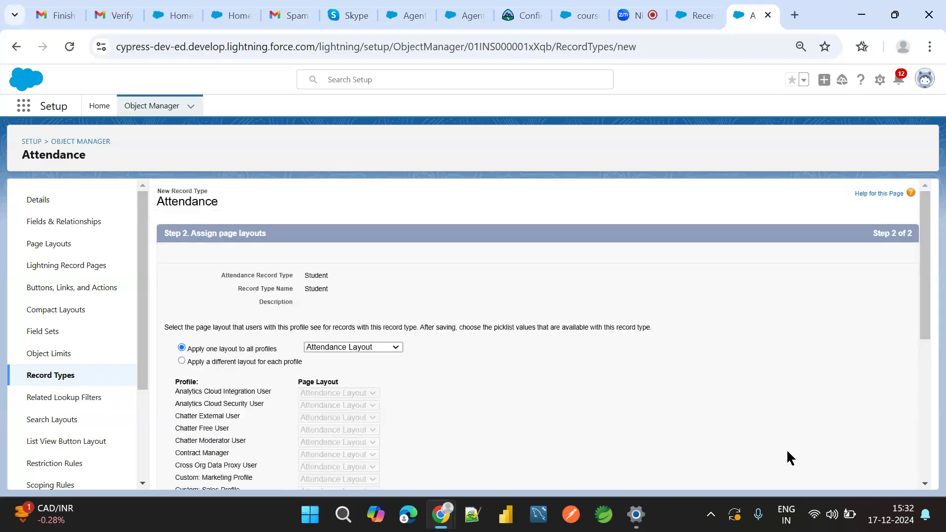
pyautogui.scroll(-2, 788, 459)
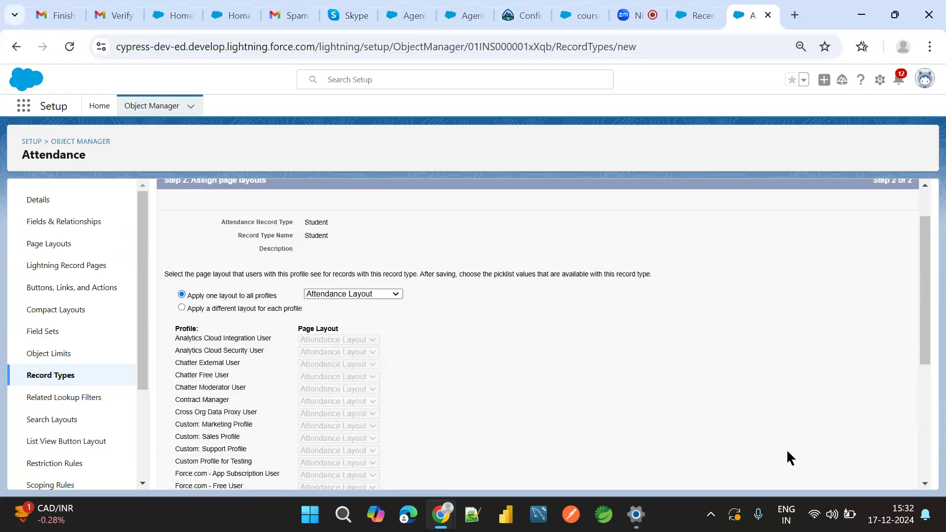
pyautogui.scroll(1, 790, 458)
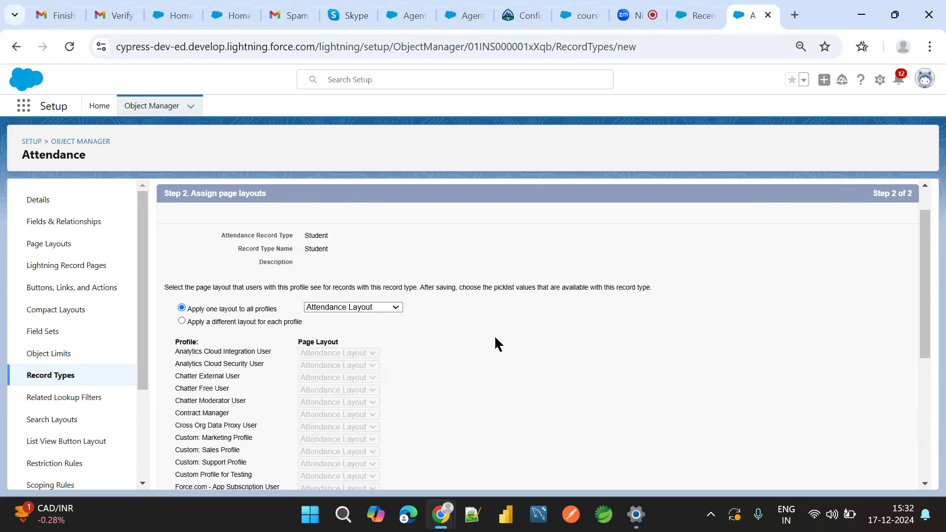
# Create and save a new Attendance page layout named 'Student'.
pyautogui.click(101, 245)
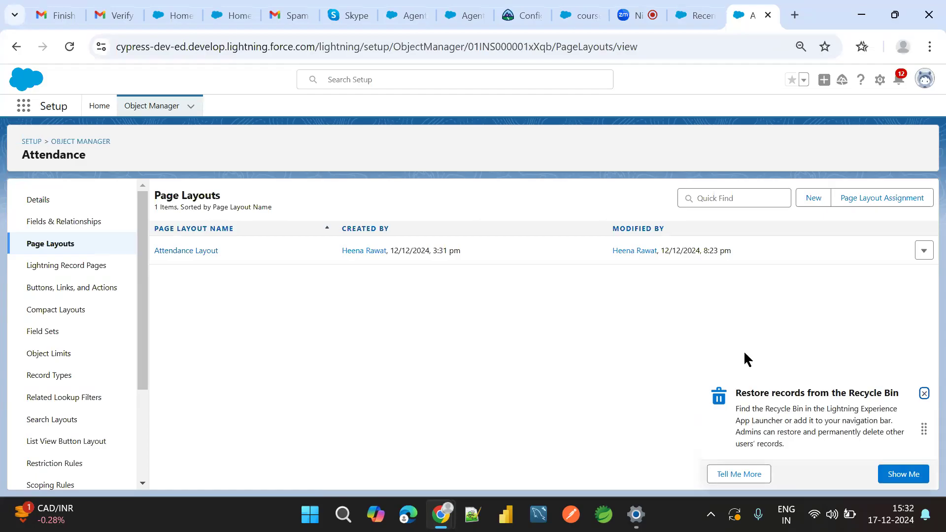
pyautogui.click(809, 207)
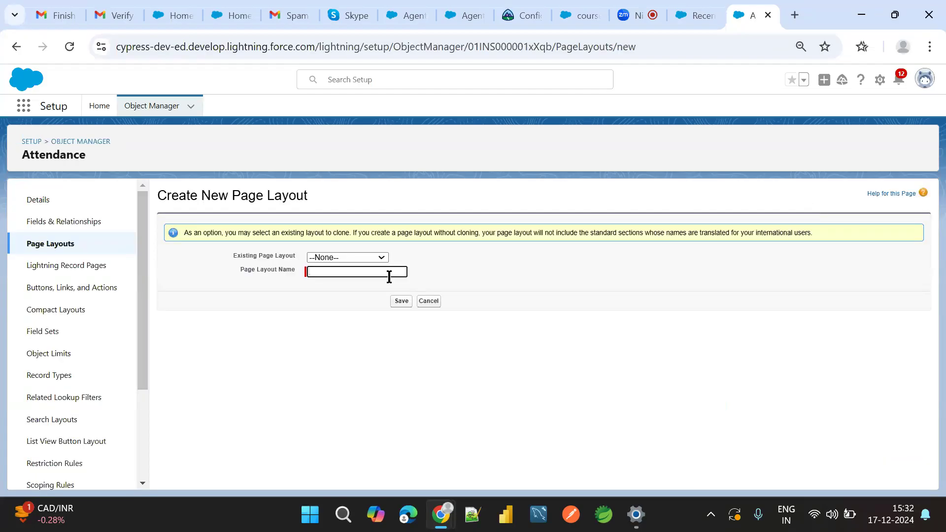
pyautogui.write('Student')
pyautogui.click(396, 306)
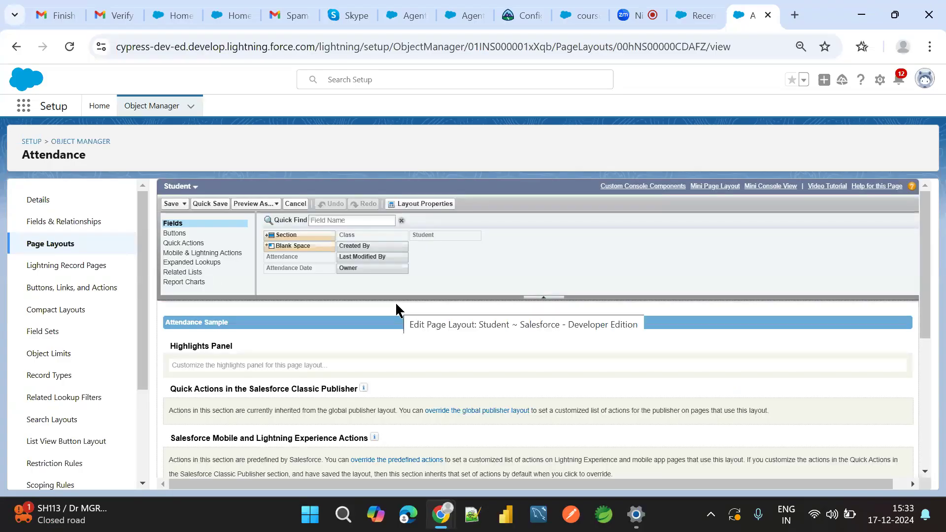
# Inspect the Class field's properties, then bring up the Attendance Page Layout Assignment table.
pyautogui.scroll(-5, 396, 305)
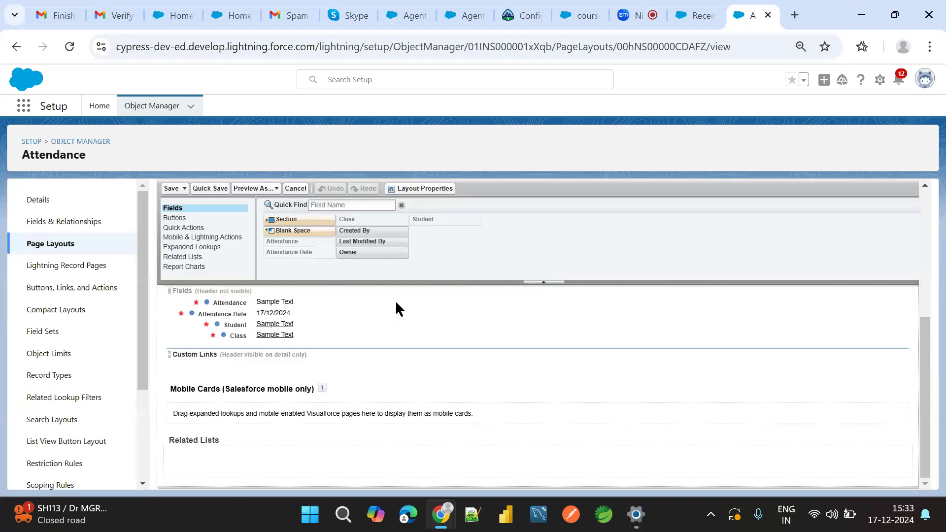
pyautogui.scroll(1, 396, 306)
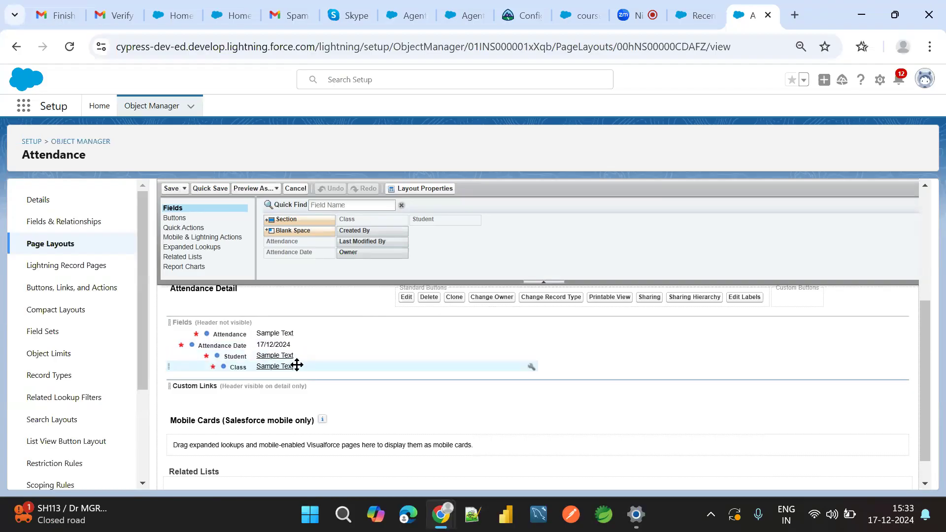
pyautogui.click(297, 365)
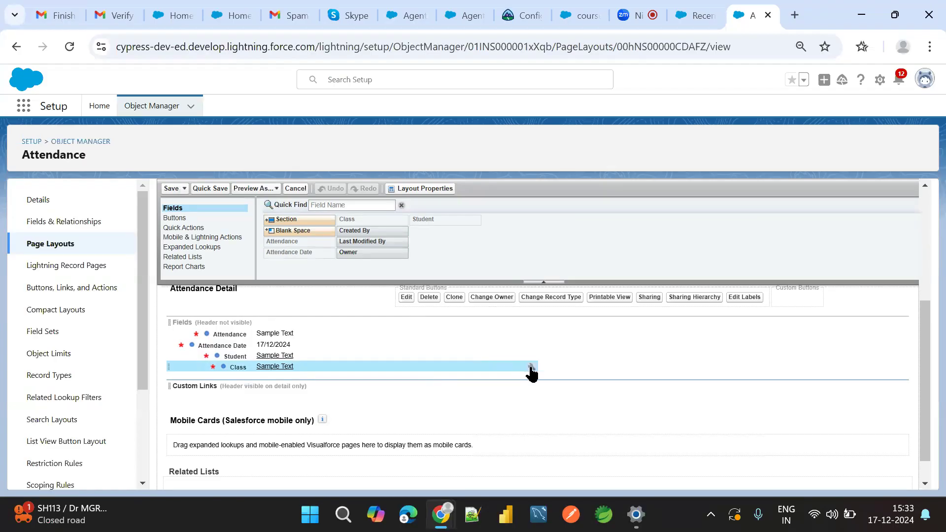
pyautogui.click(530, 368)
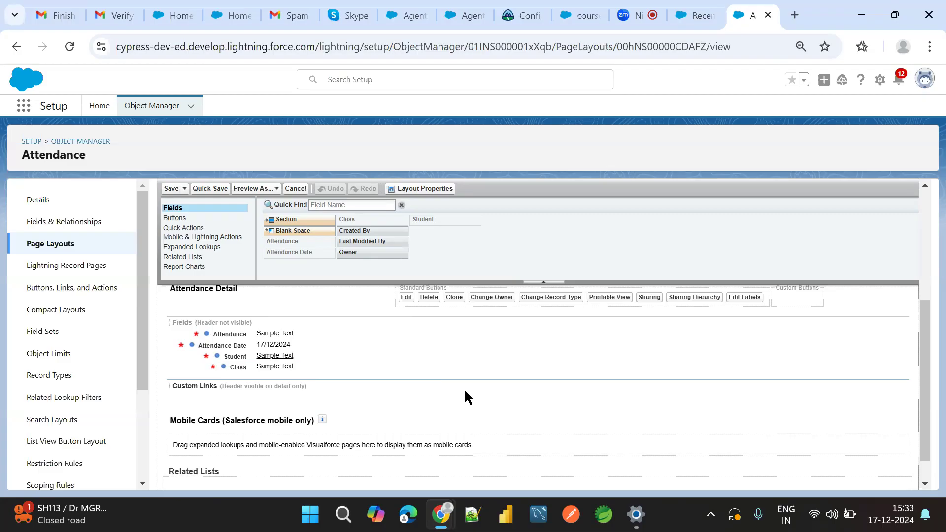
pyautogui.click(65, 377)
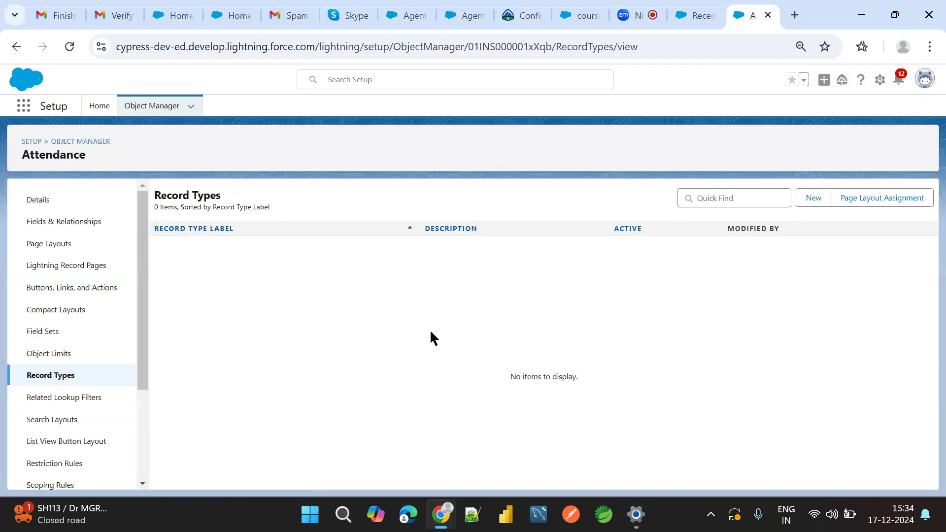
pyautogui.click(864, 196)
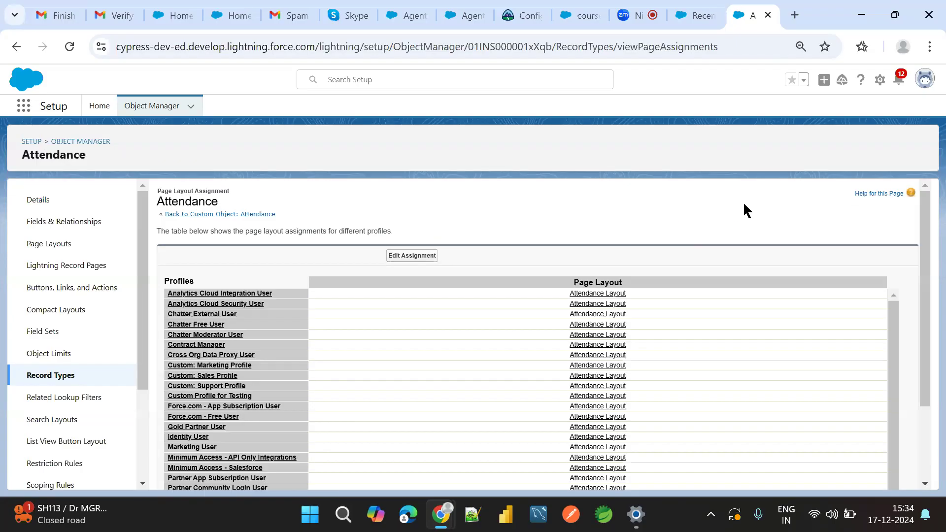
# Set the Analytics Cloud Integration User profile's page layout to Student.
pyautogui.click(428, 260)
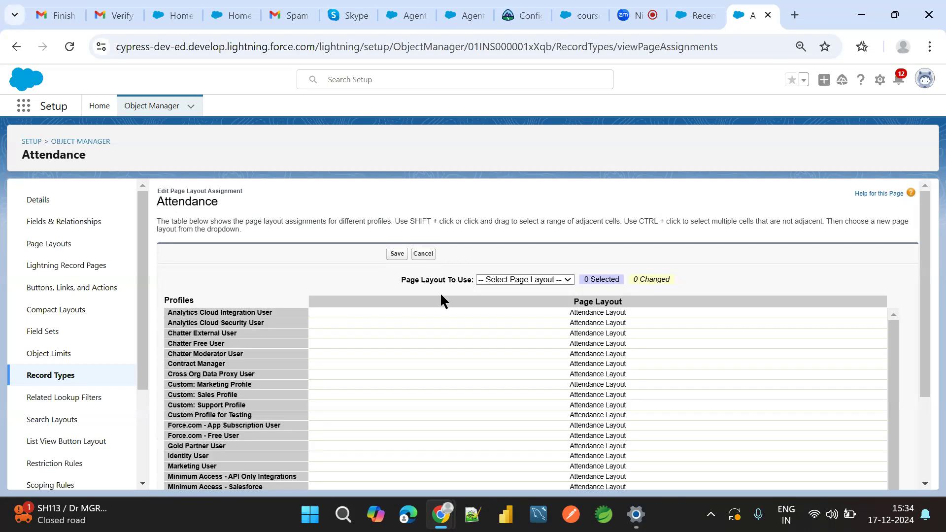
pyautogui.scroll(-1, 442, 297)
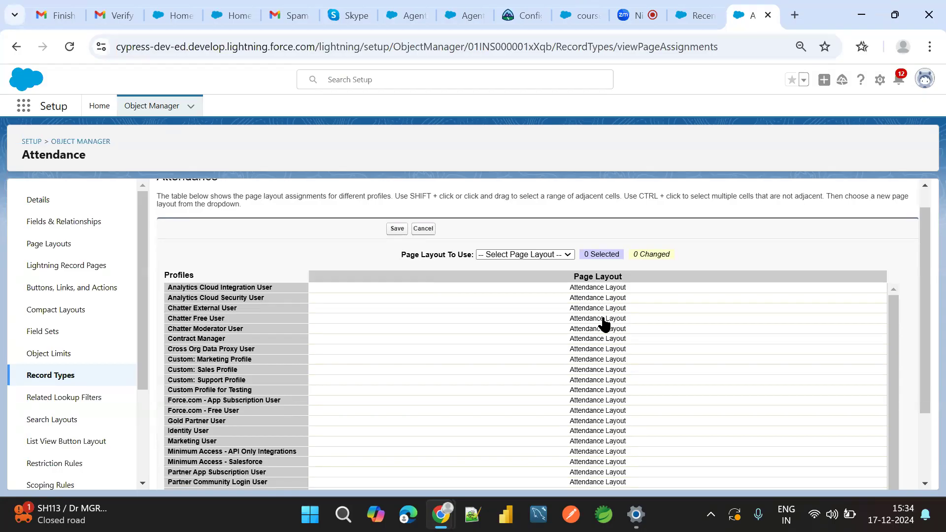
pyautogui.click(605, 289)
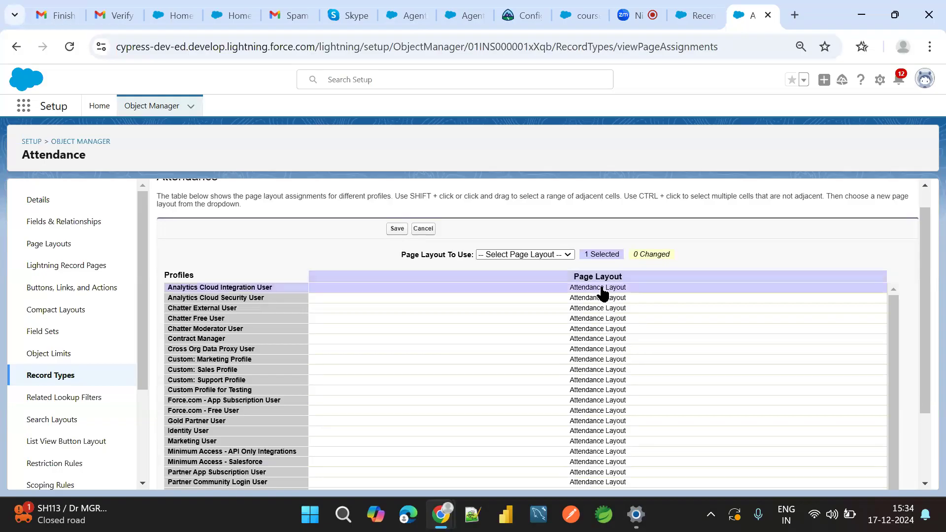
pyautogui.click(568, 255)
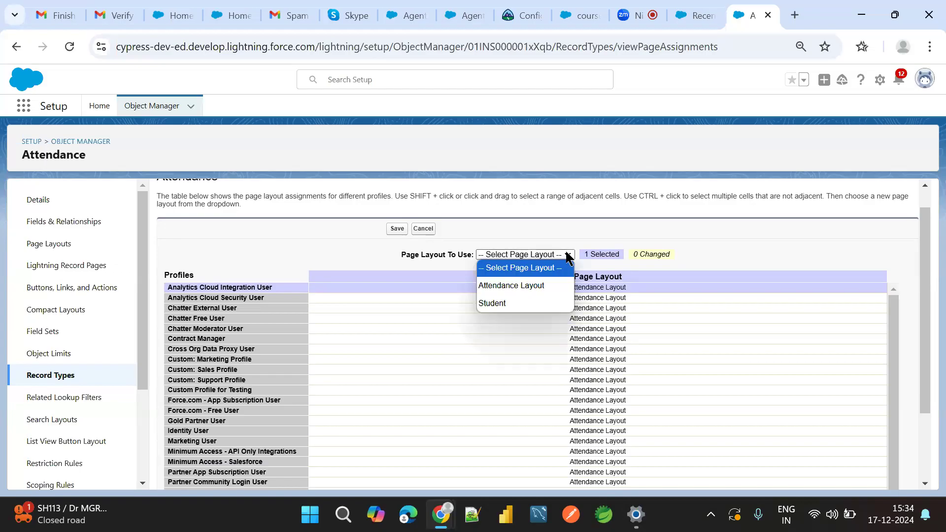
pyautogui.click(541, 305)
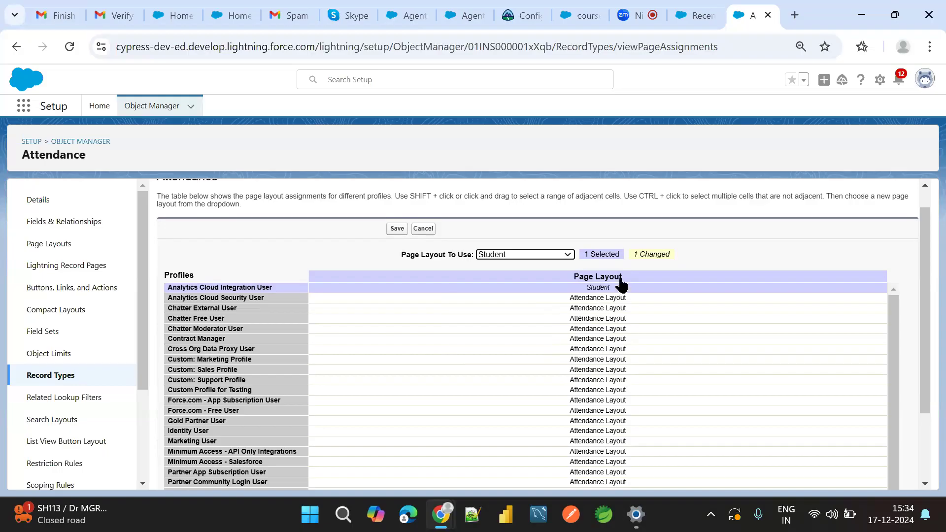
pyautogui.scroll(-1, 621, 283)
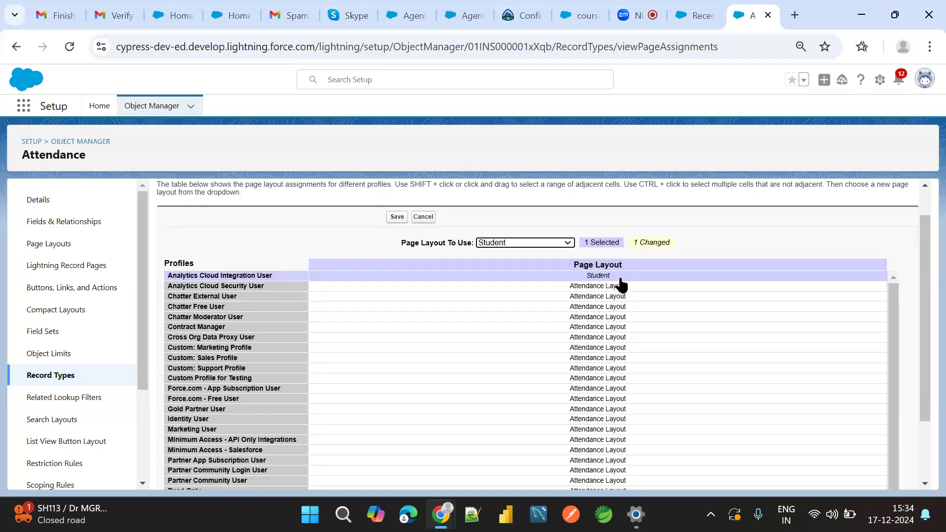
pyautogui.scroll(-1, 621, 283)
pyautogui.scroll(1, 621, 284)
pyautogui.scroll(-5, 622, 285)
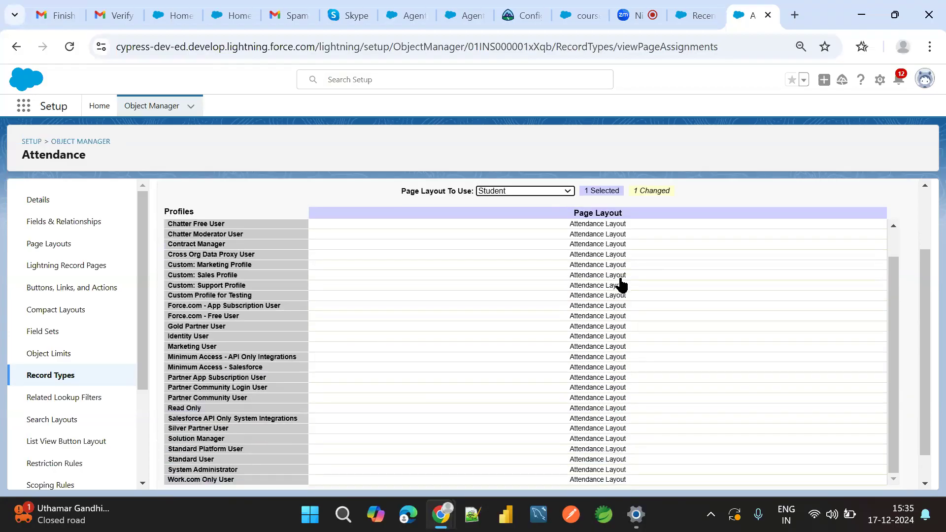
pyautogui.scroll(1, 623, 285)
pyautogui.scroll(3, 623, 285)
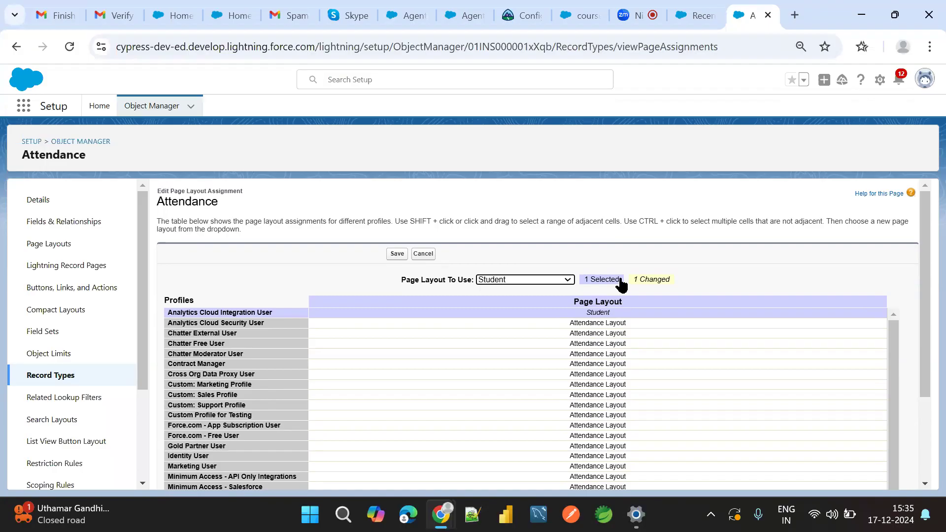
pyautogui.moveTo(619, 279); pyautogui.dragTo(88, 382)
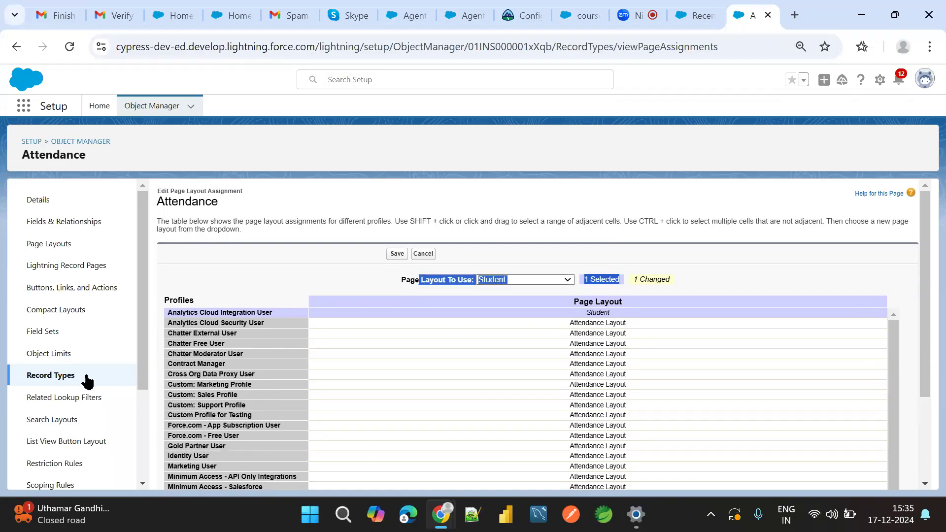
pyautogui.scroll(-2, 87, 382)
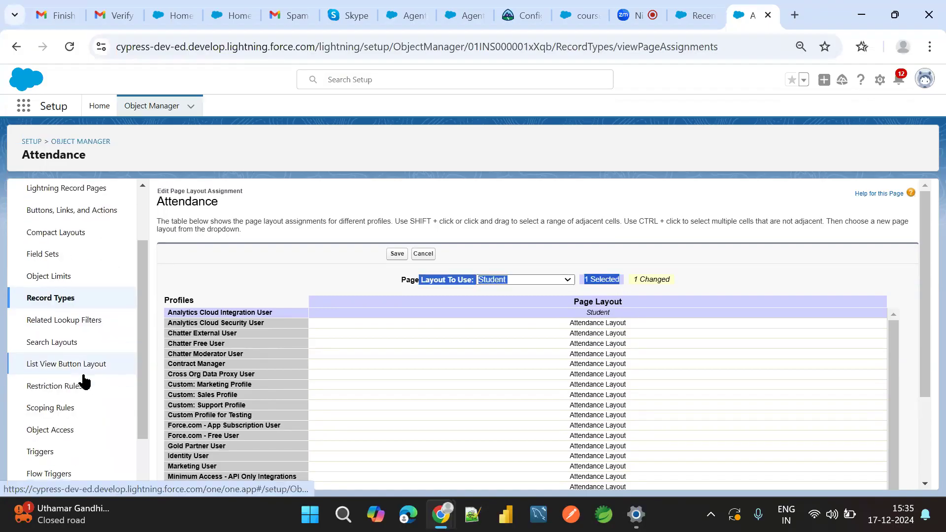
pyautogui.scroll(-2, 84, 382)
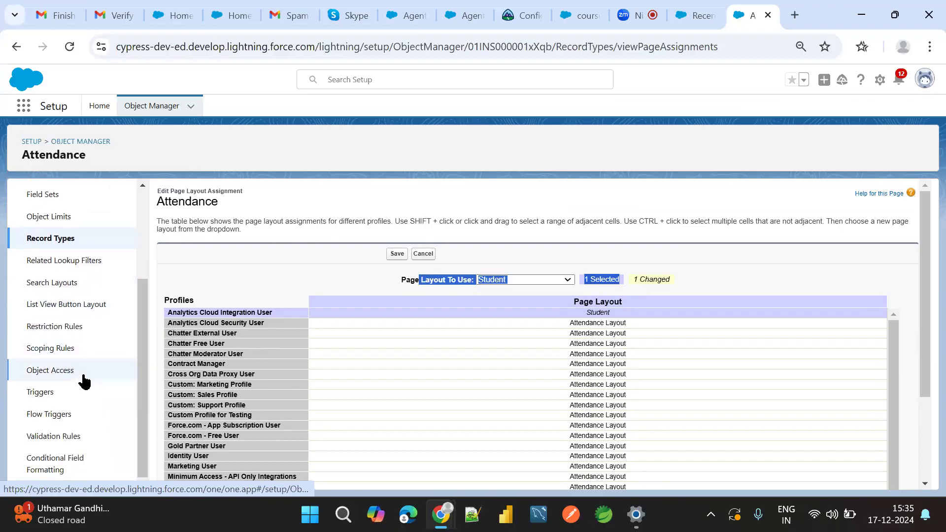
pyautogui.scroll(3, 85, 382)
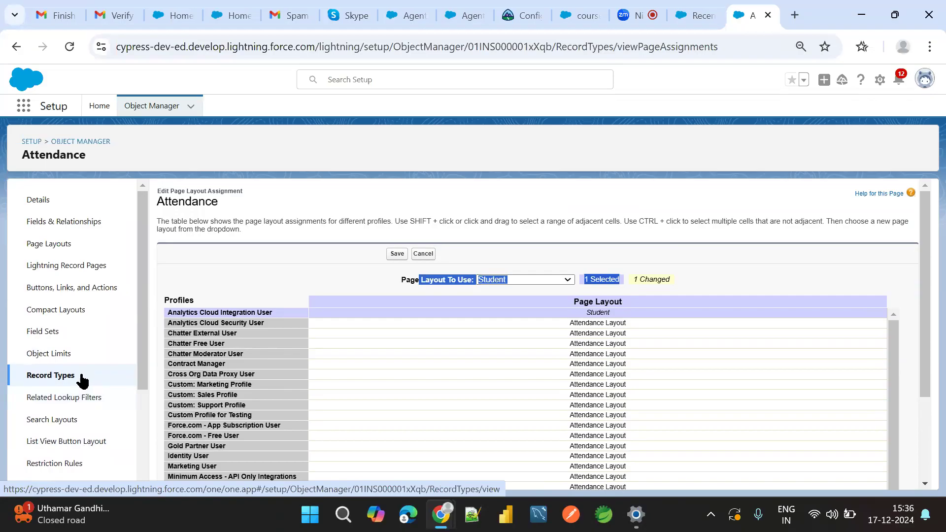
pyautogui.click(69, 310)
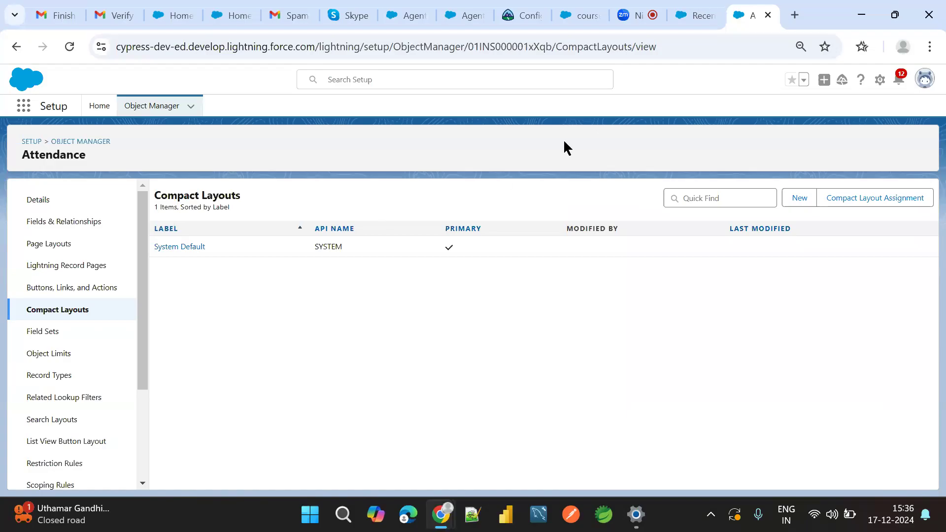
# Switch to the browser tab showing the Recently Viewed Accounts list.
pyautogui.click(681, 8)
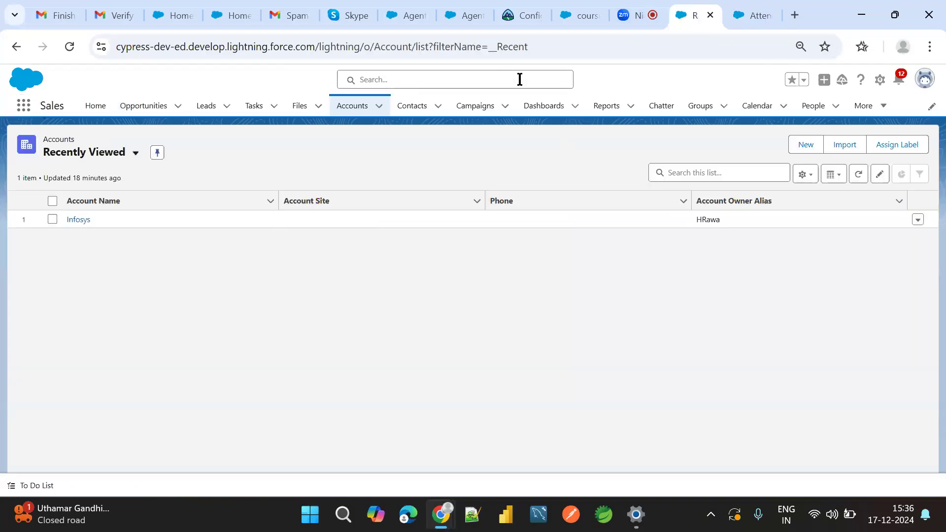
# Open the Infosys account record and zoom the browser in.
pyautogui.click(77, 219)
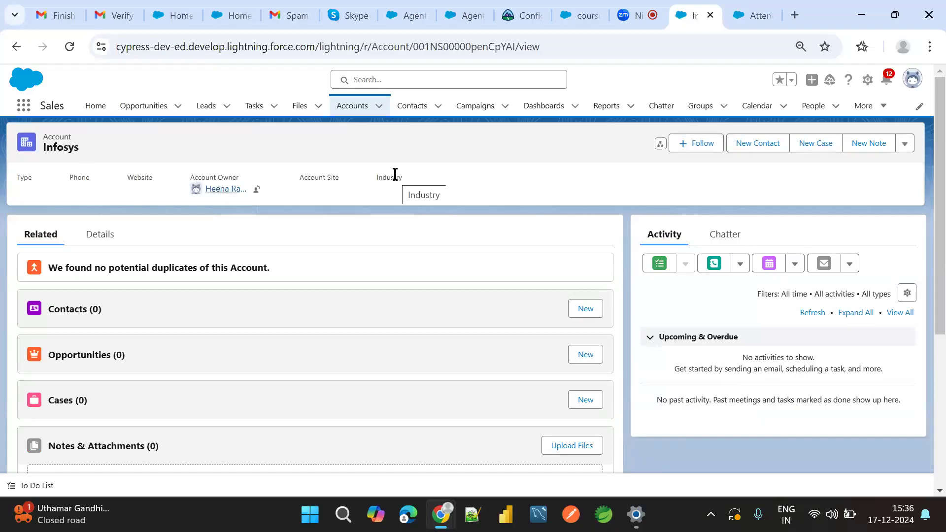
pyautogui.hotkey('ctrl', '+')
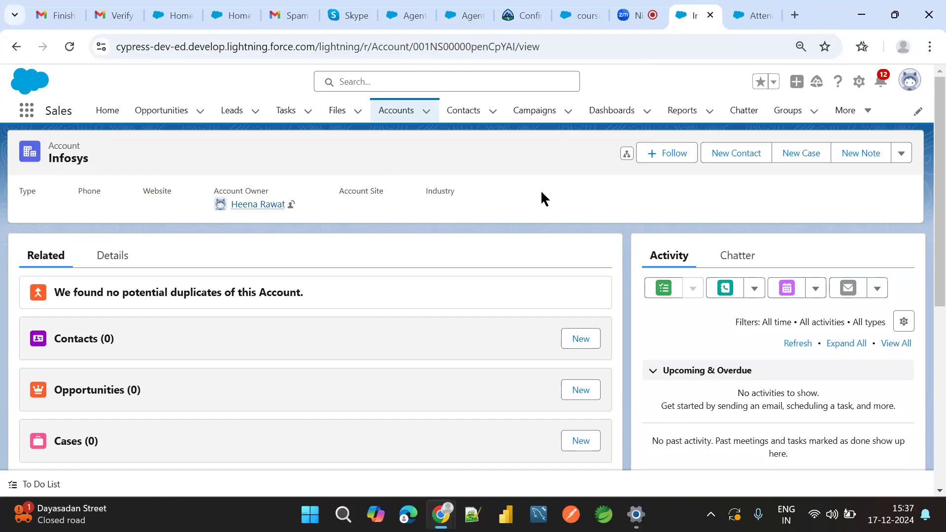
# Return to the Attendance Setup tab and open Buttons, Links, and Actions.
pyautogui.click(753, 7)
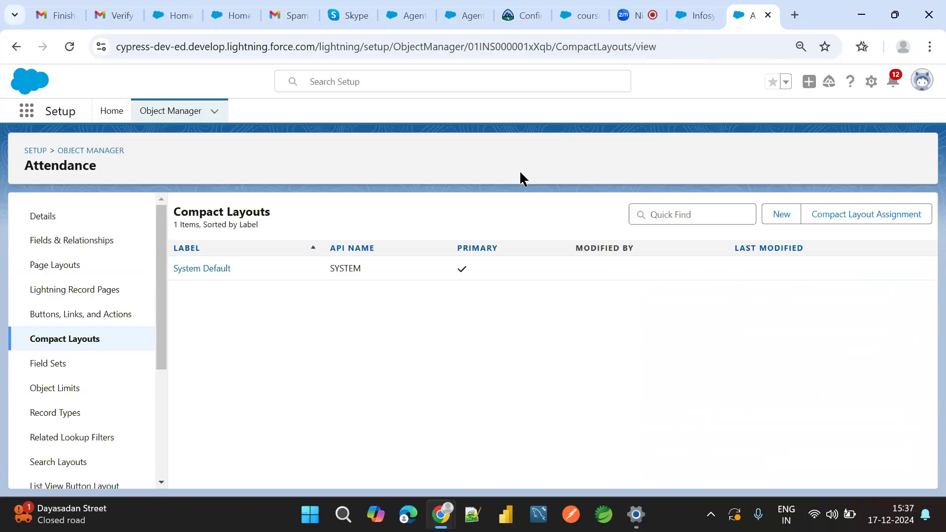
pyautogui.click(127, 313)
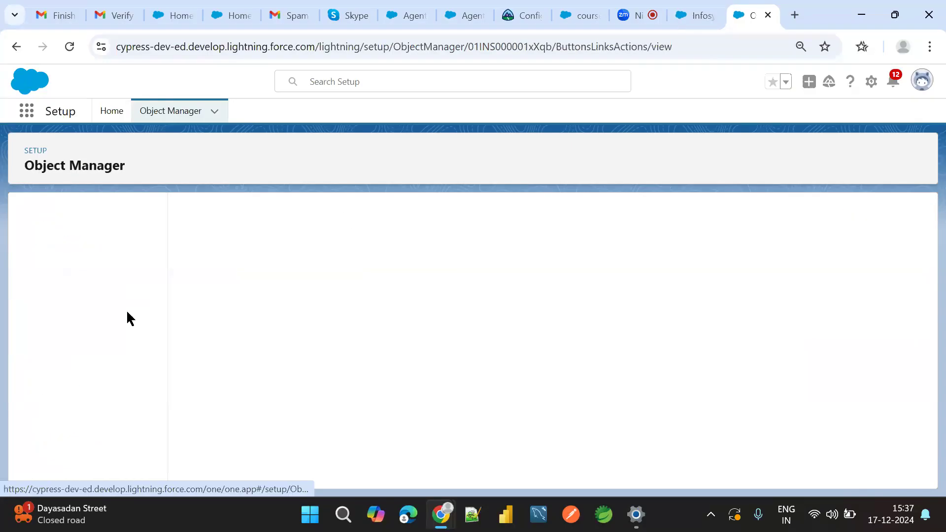